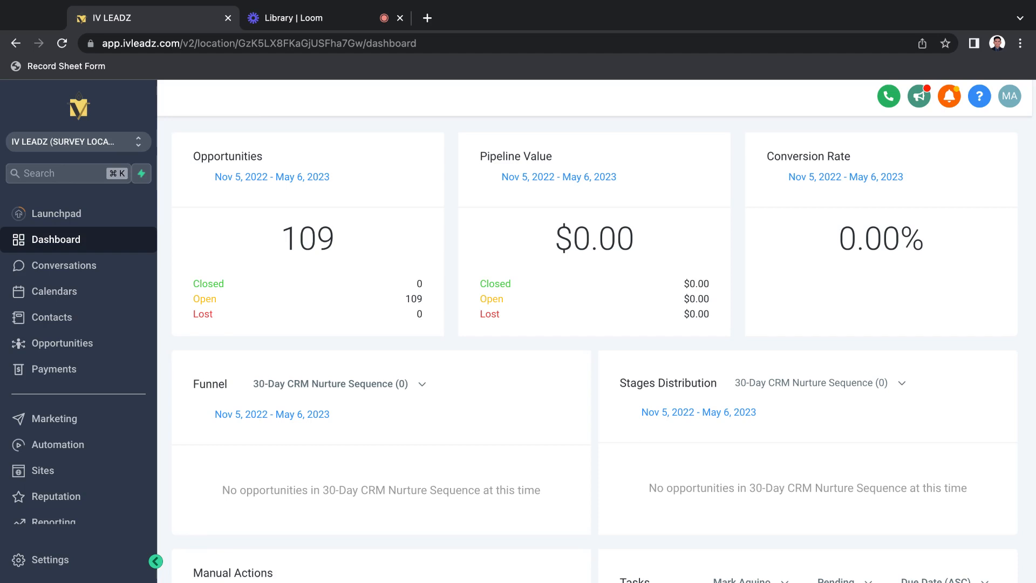
Create a new blank form in the form builder of the Sites section.
{"action": "left_click", "coordinate": [33, 470]}
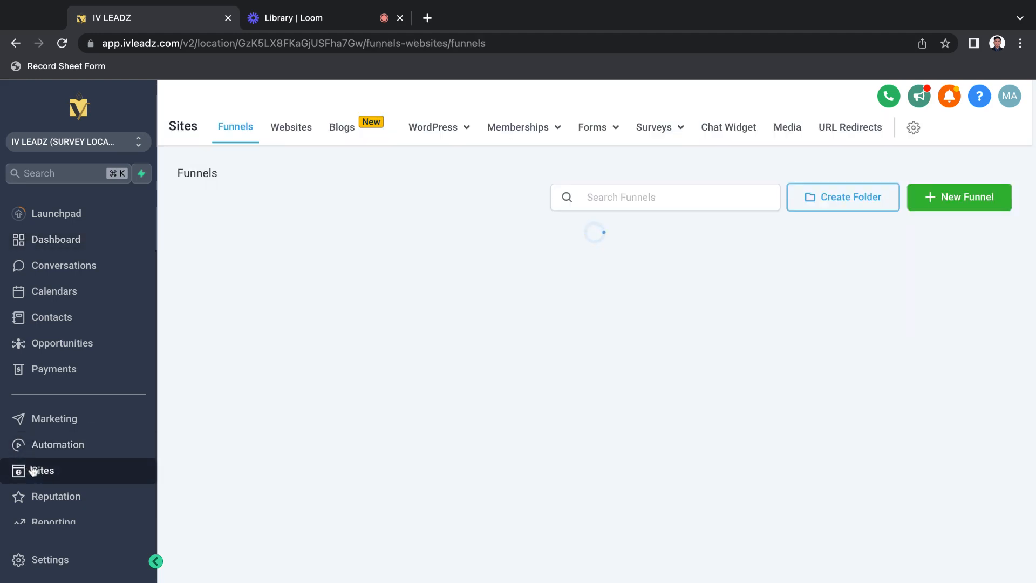
{"action": "mouse_move", "coordinate": [605, 135]}
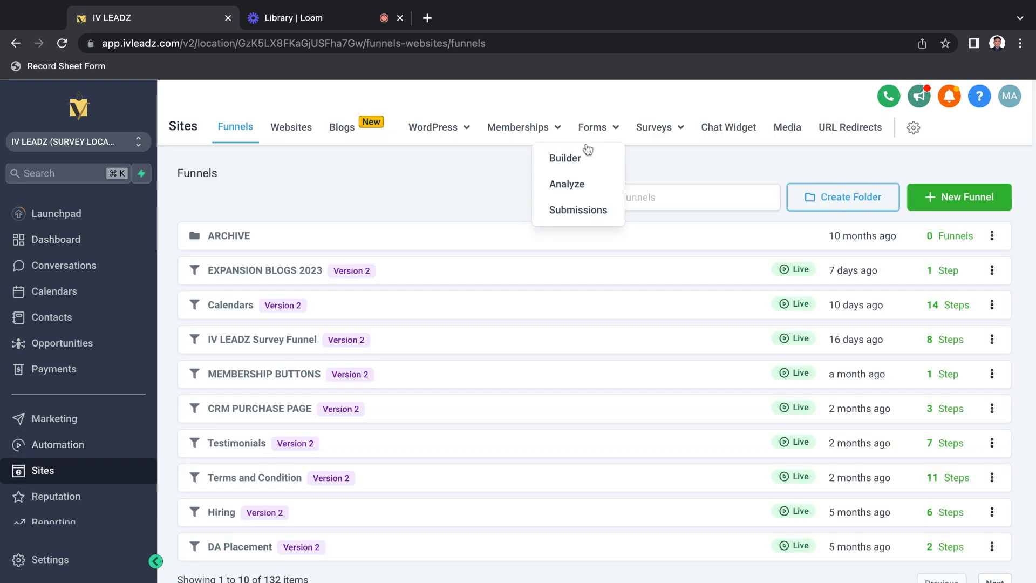
{"action": "left_click", "coordinate": [569, 160]}
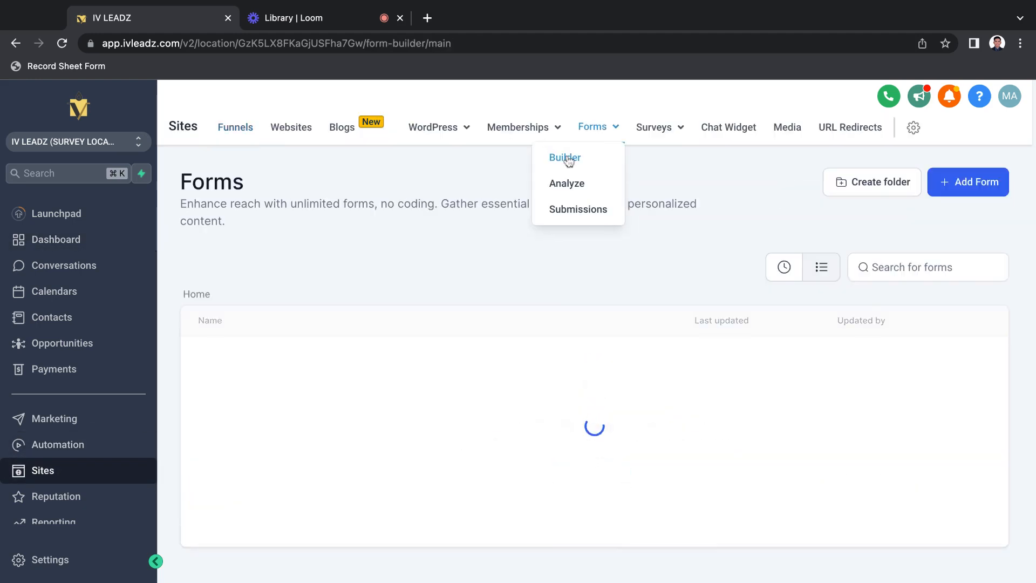
{"action": "left_click", "coordinate": [977, 183]}
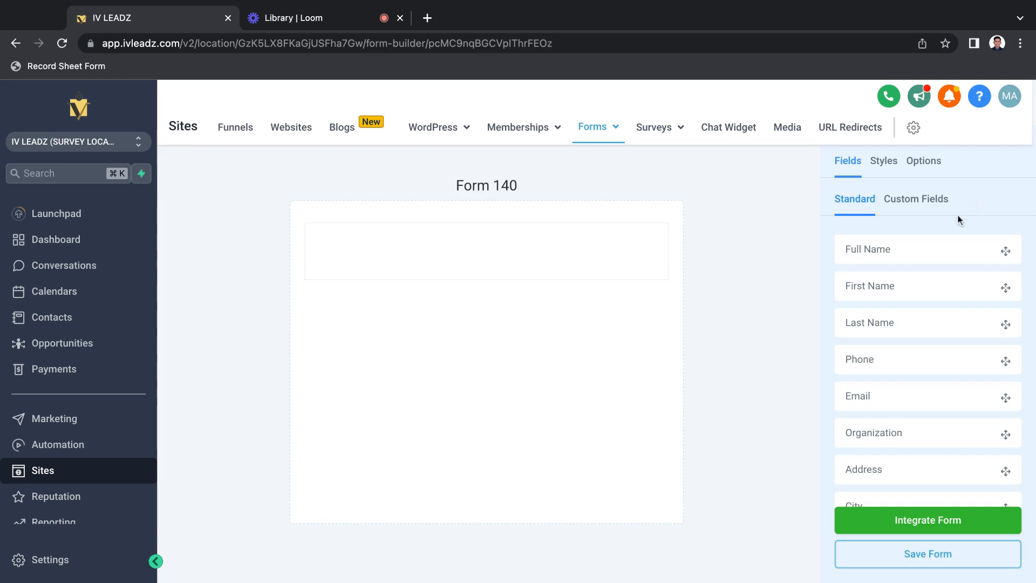
Add the standard Full Name, Phone and Email fields to the form, in that order.
{"action": "left_click_drag", "start_coordinate": [905, 260], "coordinate": [586, 261]}
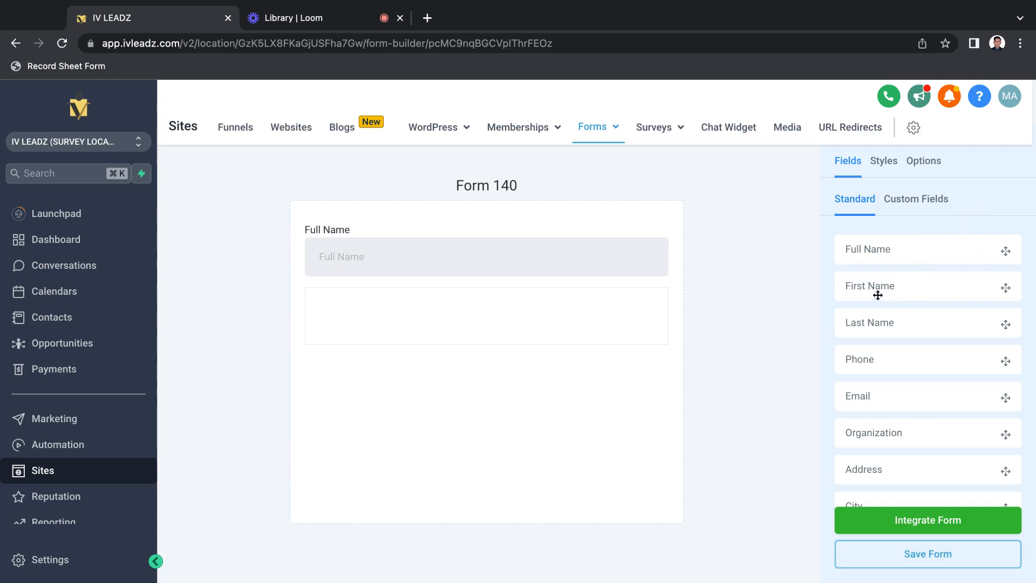
{"action": "left_click_drag", "start_coordinate": [890, 362], "coordinate": [500, 331]}
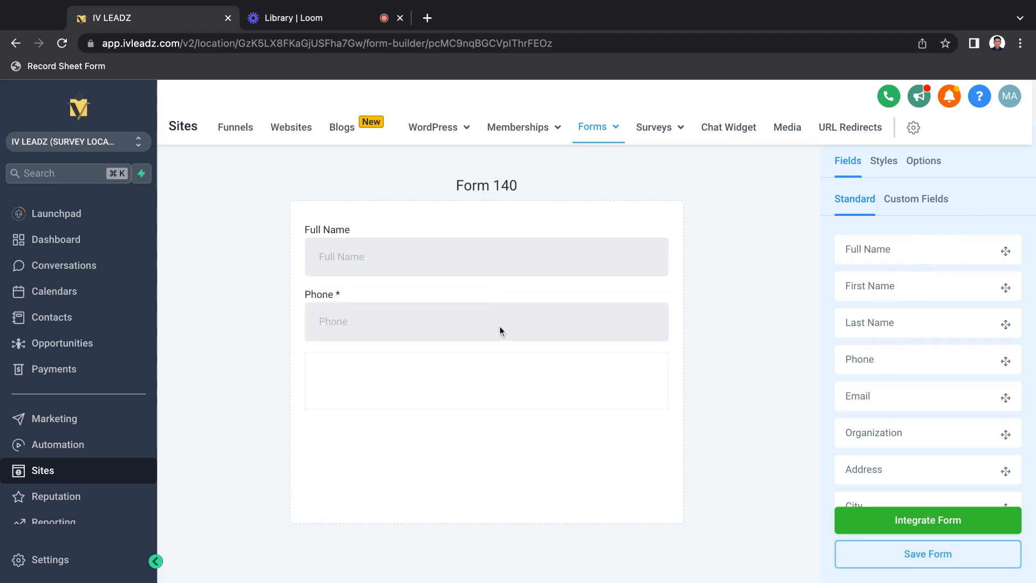
{"action": "left_click_drag", "start_coordinate": [898, 402], "coordinate": [467, 393]}
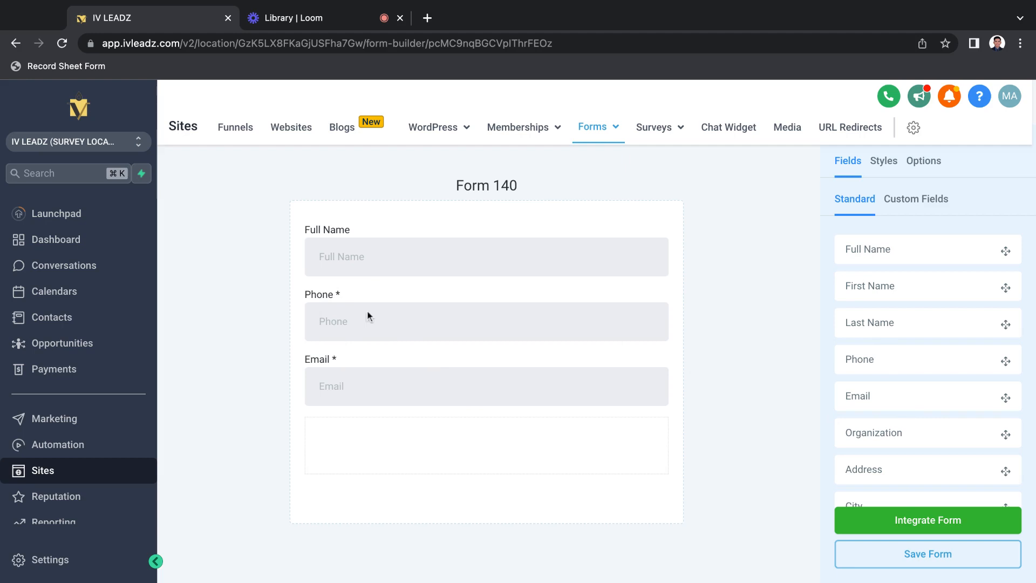
Make the Full Name field of the form required.
{"action": "left_click", "coordinate": [424, 249]}
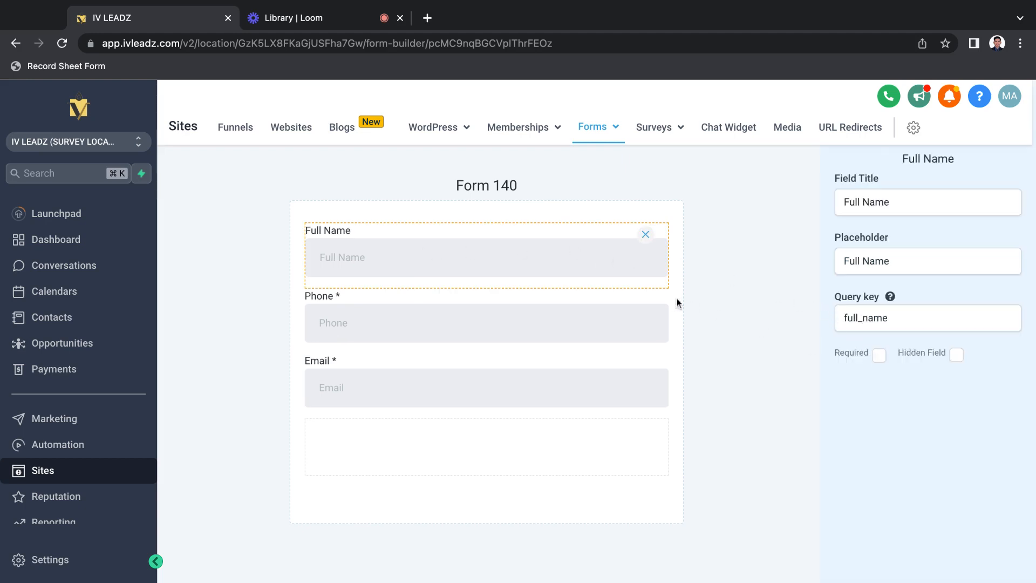
{"action": "left_click", "coordinate": [879, 355]}
{"action": "left_click", "coordinate": [703, 288]}
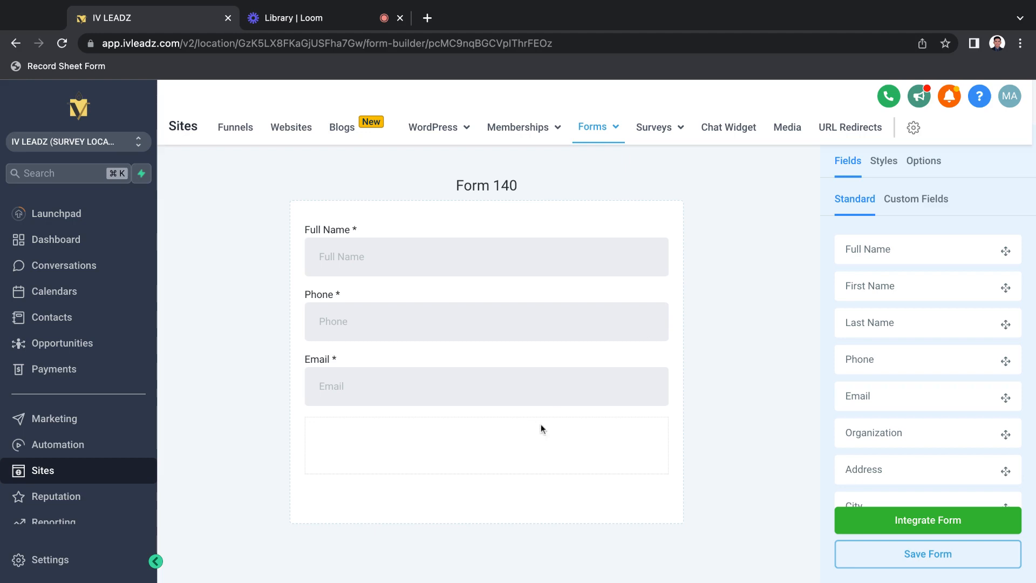
Add a button below the Email field and set its text to "Subscribe to our list now".
{"action": "left_click", "coordinate": [927, 208]}
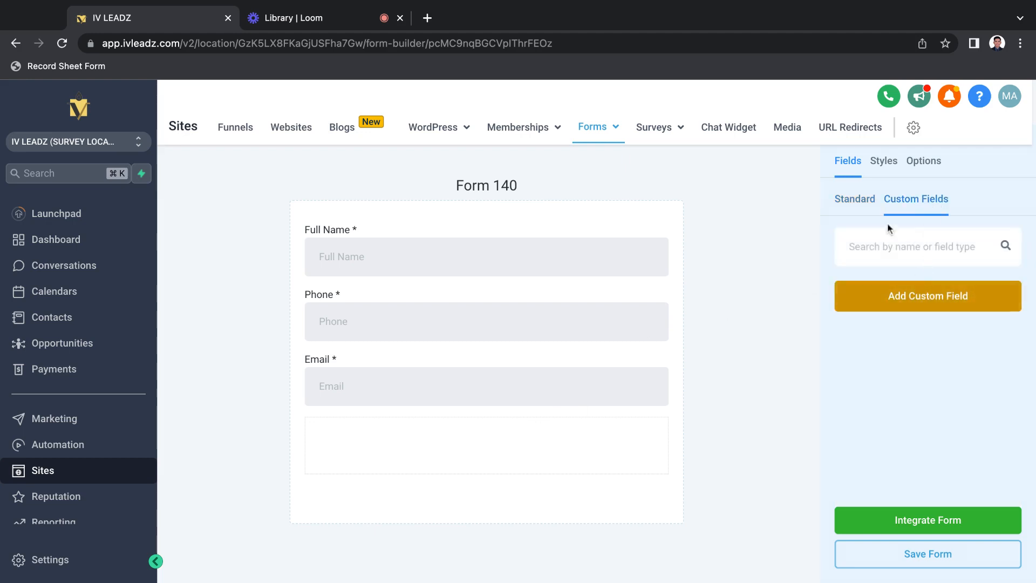
{"action": "left_click", "coordinate": [861, 208]}
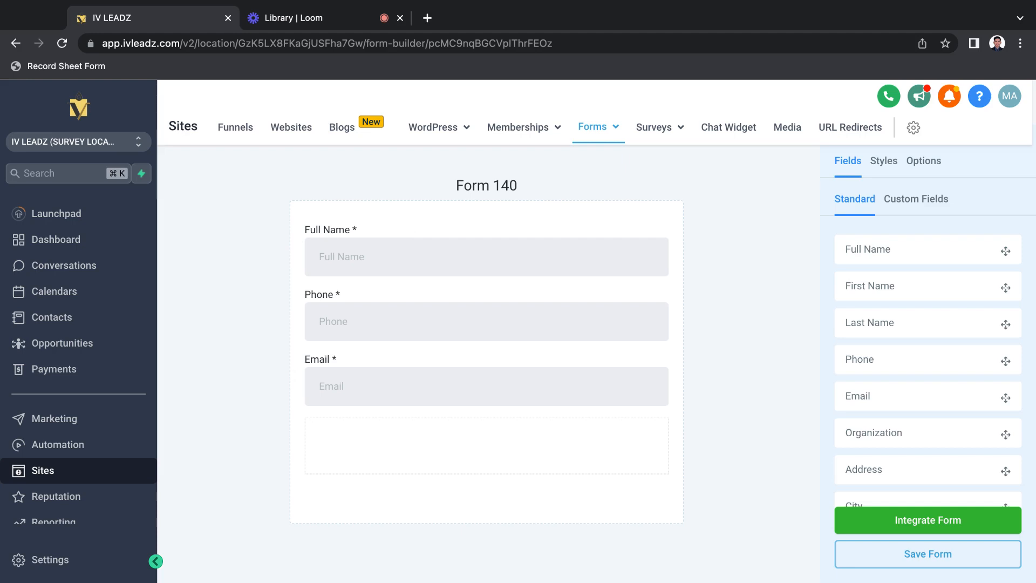
{"action": "scroll", "coordinate": [867, 432], "scroll_direction": "down", "scroll_amount": 4}
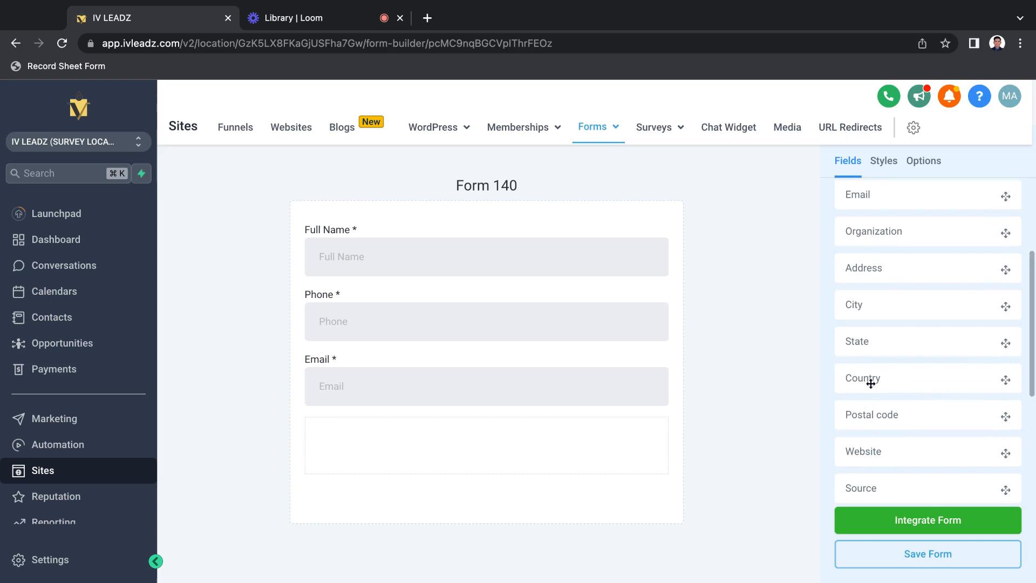
{"action": "scroll", "coordinate": [871, 383], "scroll_direction": "down", "scroll_amount": 5}
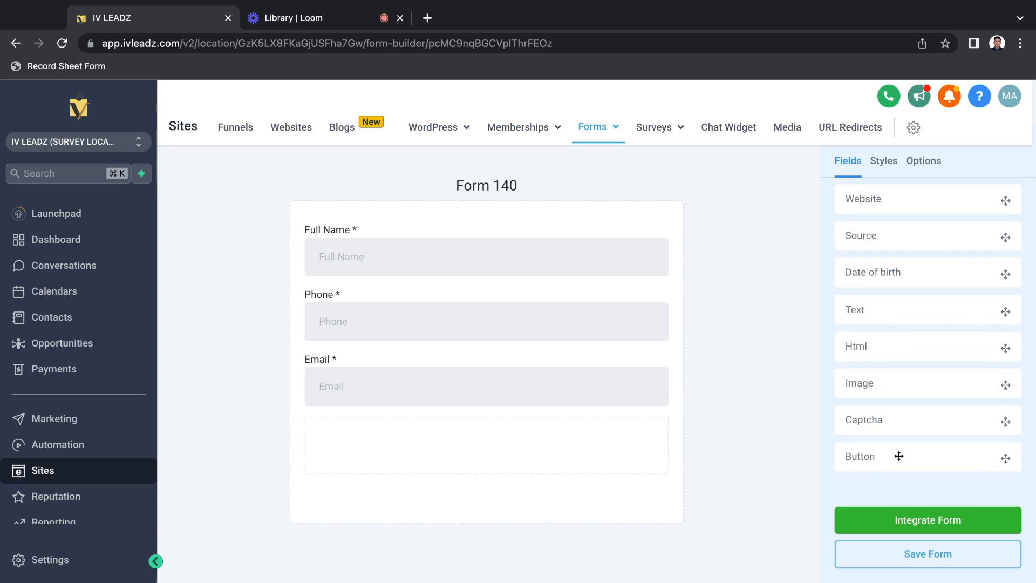
{"action": "left_click_drag", "start_coordinate": [899, 456], "coordinate": [428, 456]}
{"action": "left_click", "coordinate": [353, 446]}
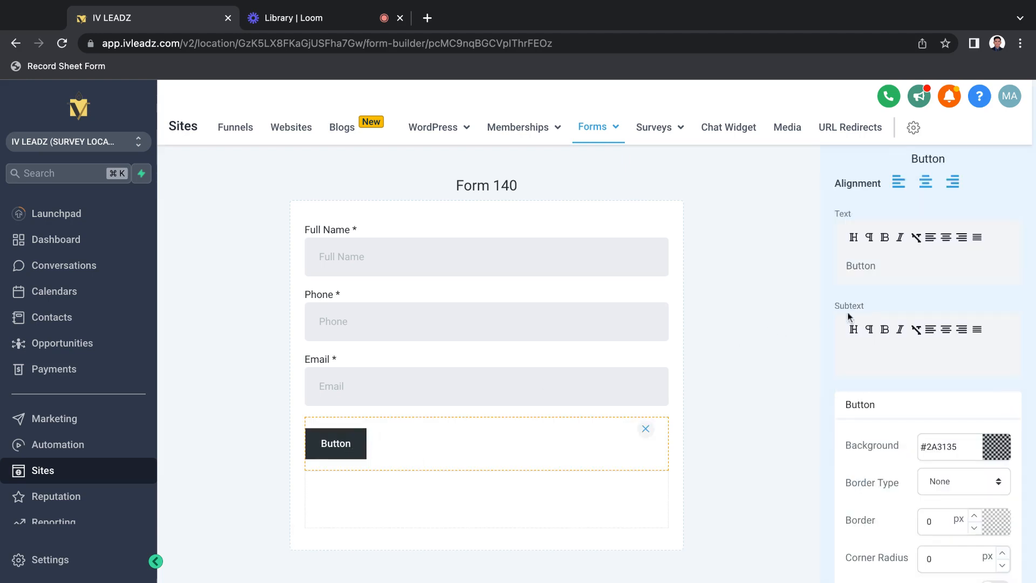
{"action": "double_click", "coordinate": [880, 265]}
{"action": "type", "text": "Subscrib"}
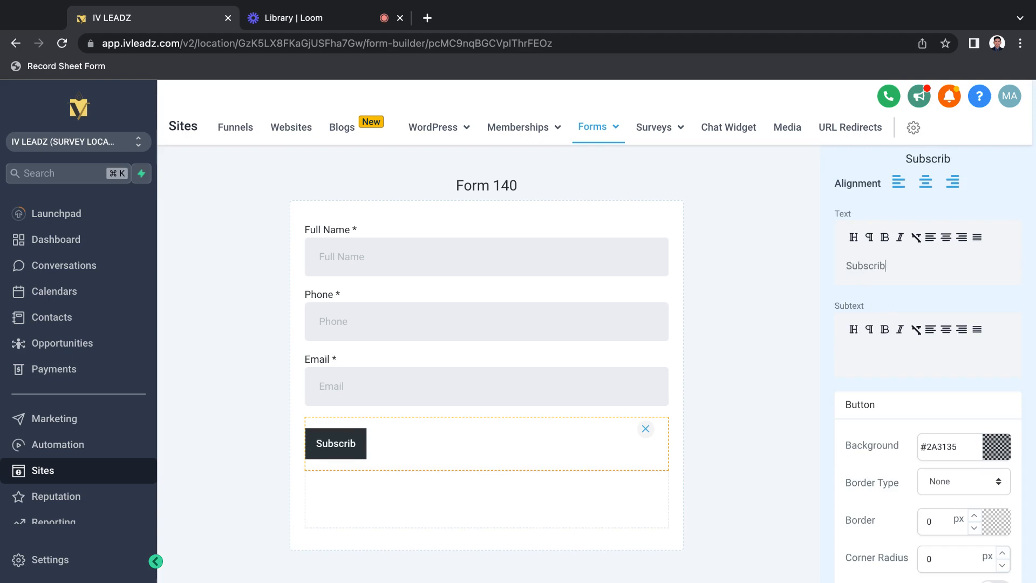
{"action": "type", "text": "e to our list now"}
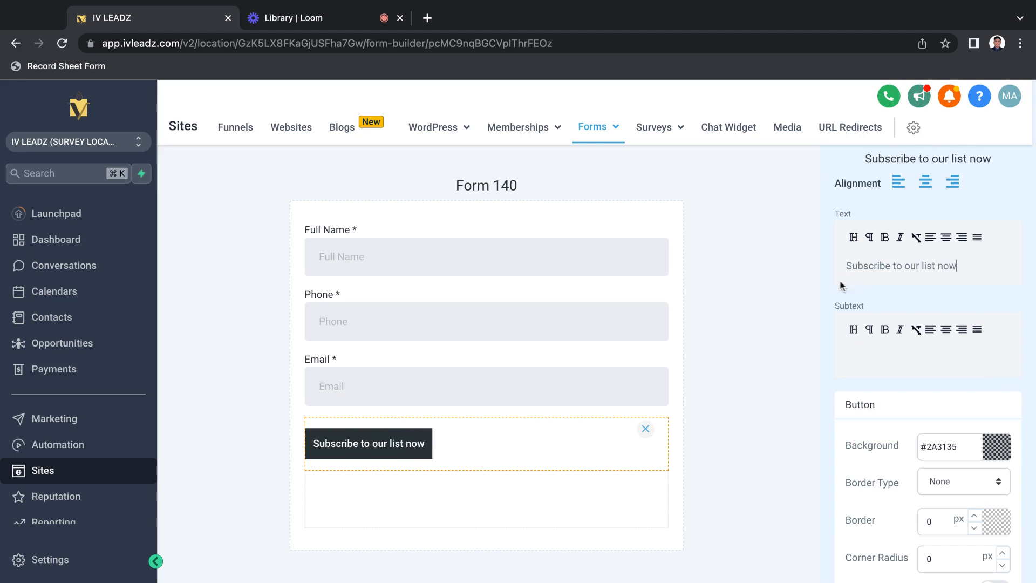
{"action": "left_click", "coordinate": [752, 332]}
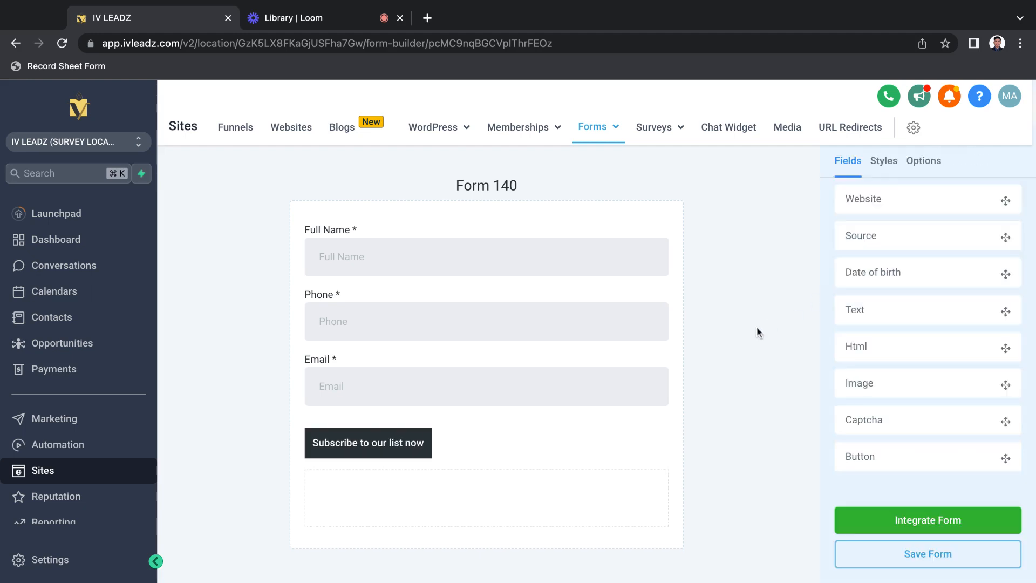
Center the "Subscribe to our list now" button on the form.
{"action": "left_click", "coordinate": [415, 453]}
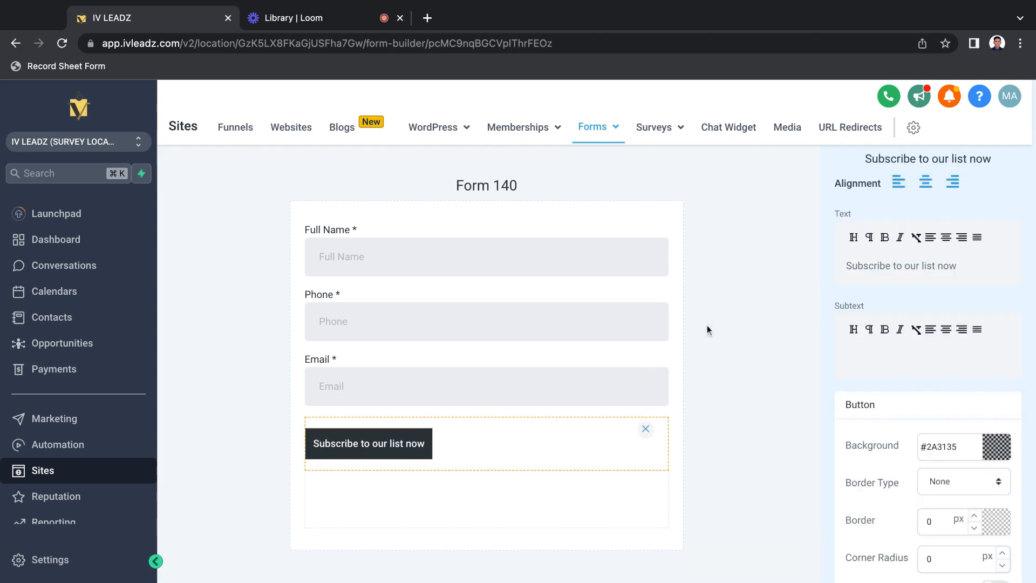
{"action": "left_click", "coordinate": [925, 182]}
{"action": "left_click", "coordinate": [734, 305]}
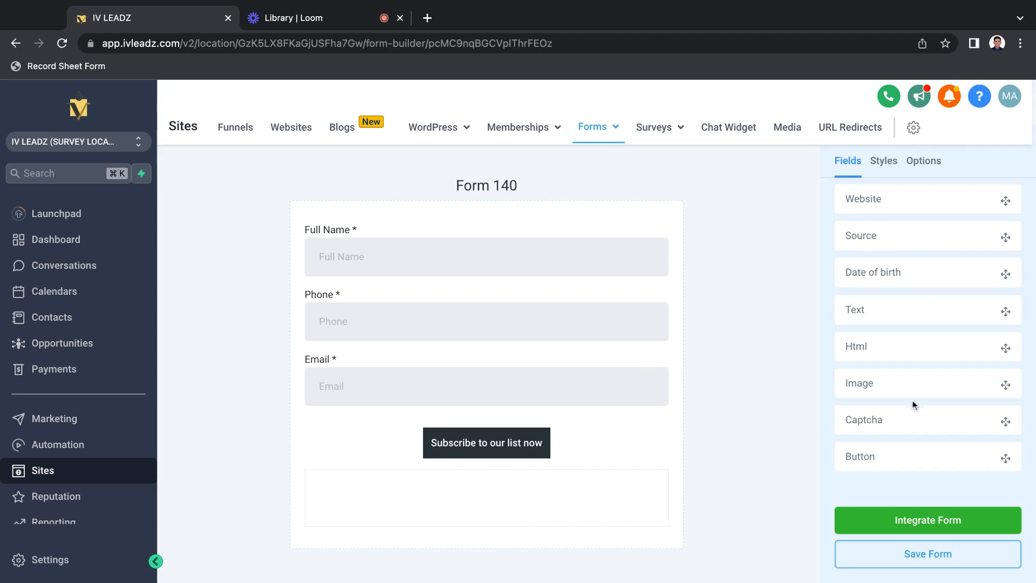
Add a text element above Full Name reading "Enter your Contact Information to get updates on our exclusive offers".
{"action": "left_click_drag", "start_coordinate": [870, 308], "coordinate": [509, 259]}
{"action": "left_click", "coordinate": [410, 274]}
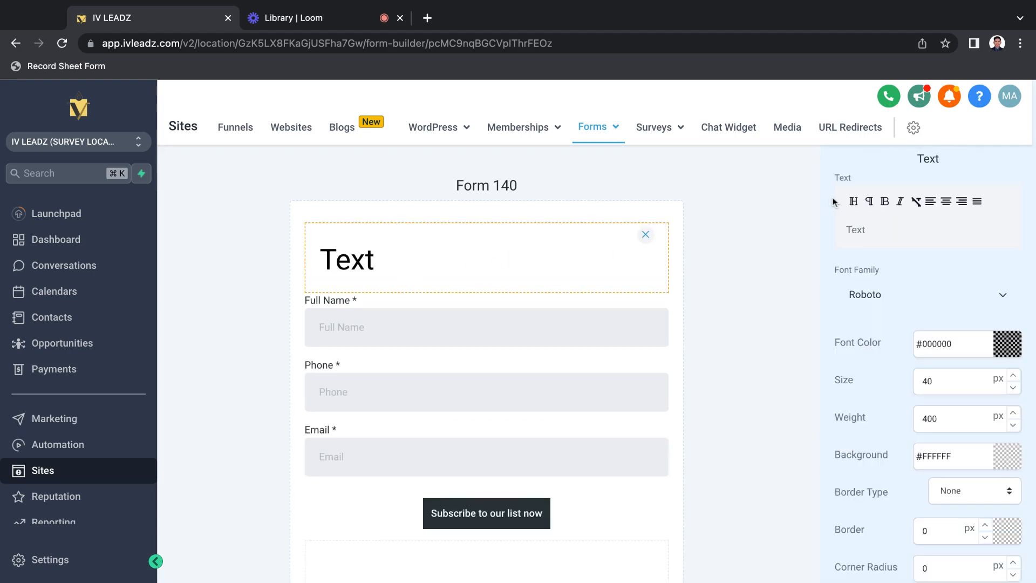
{"action": "double_click", "coordinate": [873, 233]}
{"action": "type", "text": "Enter your Con"}
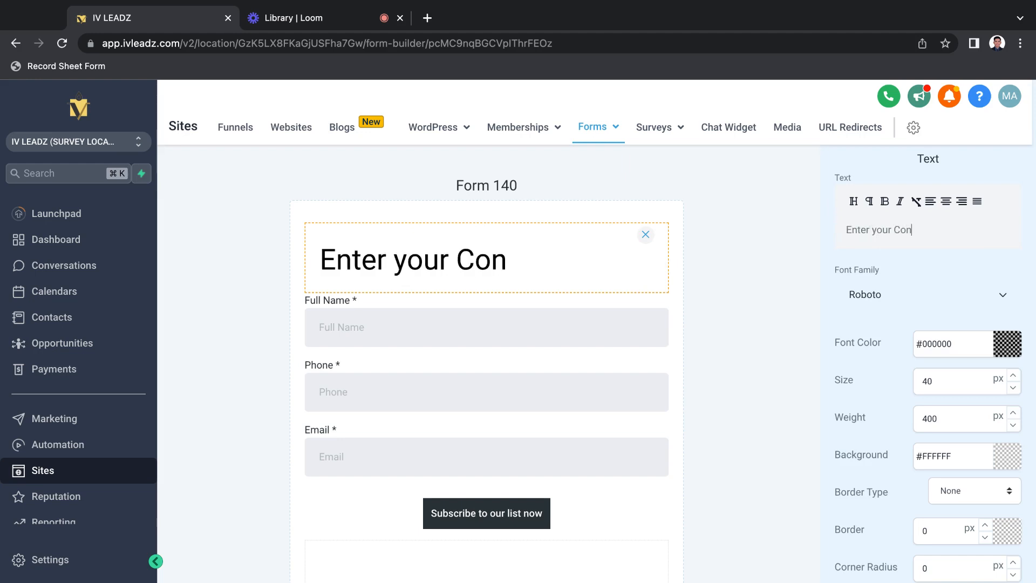
{"action": "type", "text": "tact Informat"}
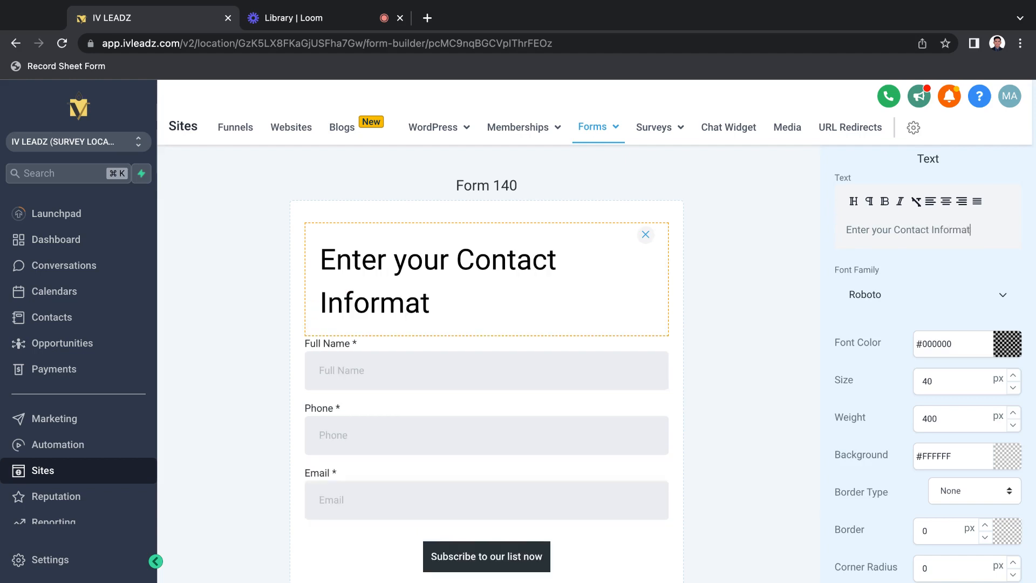
{"action": "type", "text": "ion to get u"}
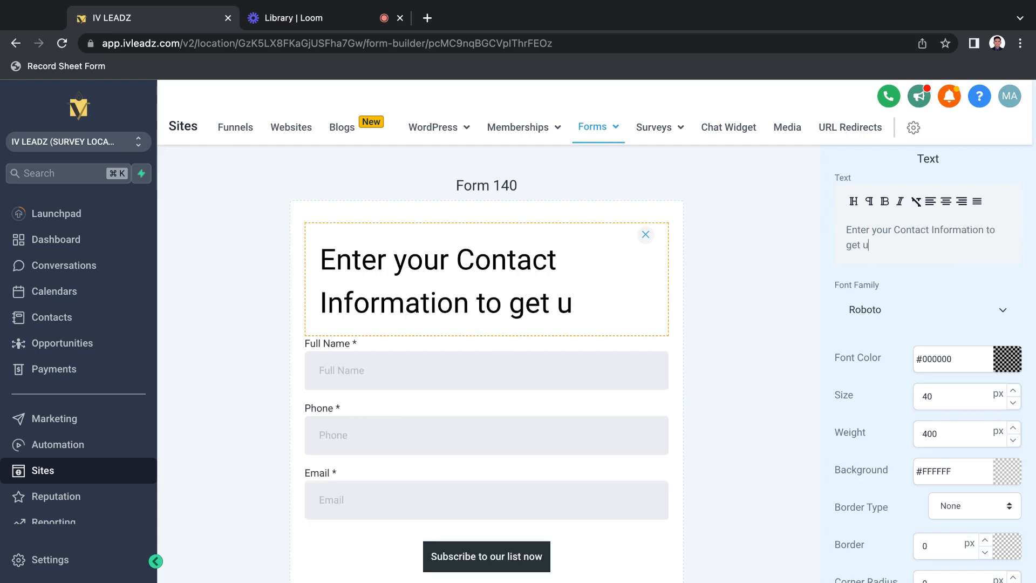
{"action": "type", "text": "pdates in"}
{"action": "key", "text": "BackSpace"}
{"action": "key", "text": "BackSpace"}
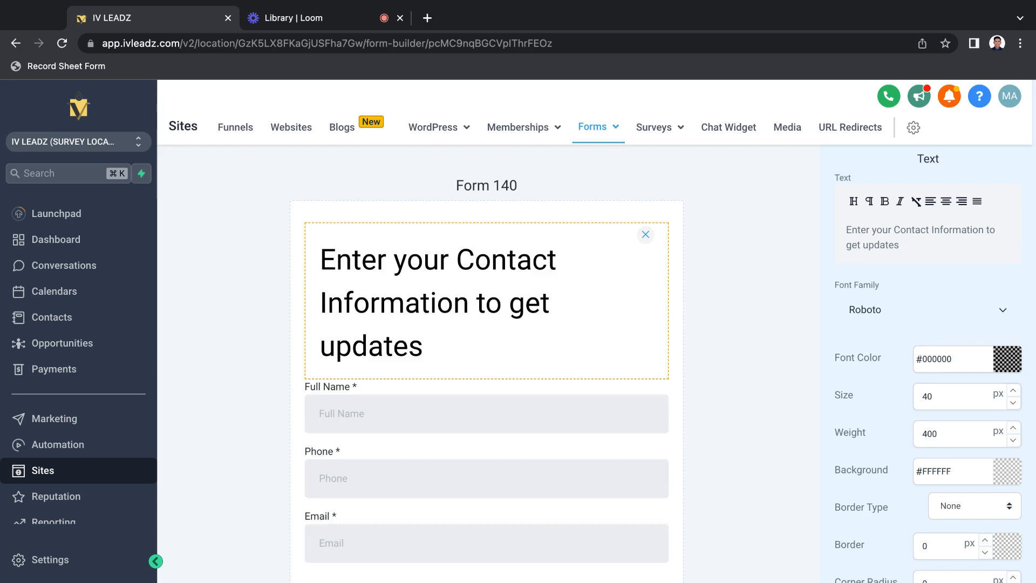
{"action": "type", "text": "on p"}
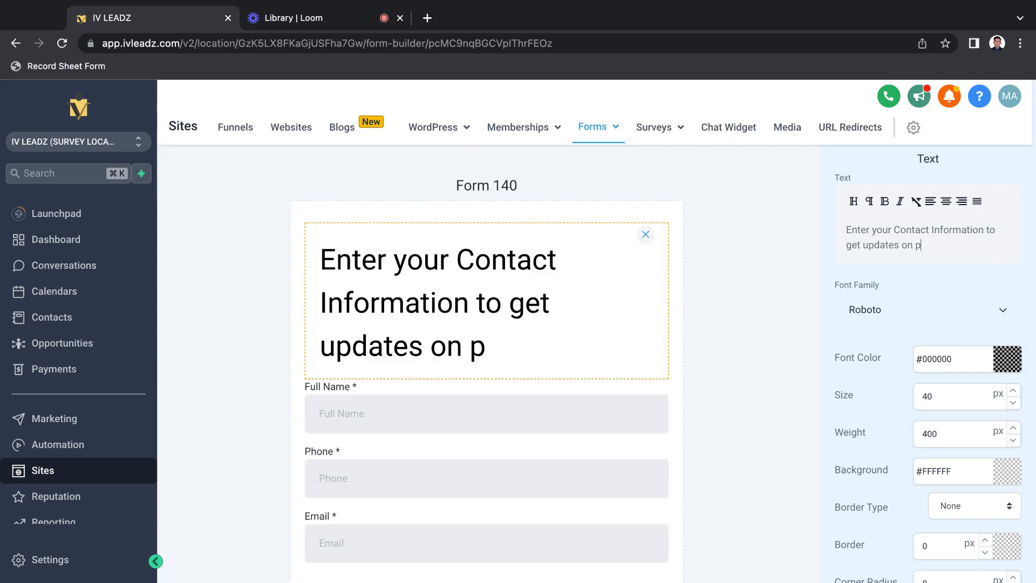
{"action": "key", "text": "BackSpace"}
{"action": "type", "text": "our exclusiv"}
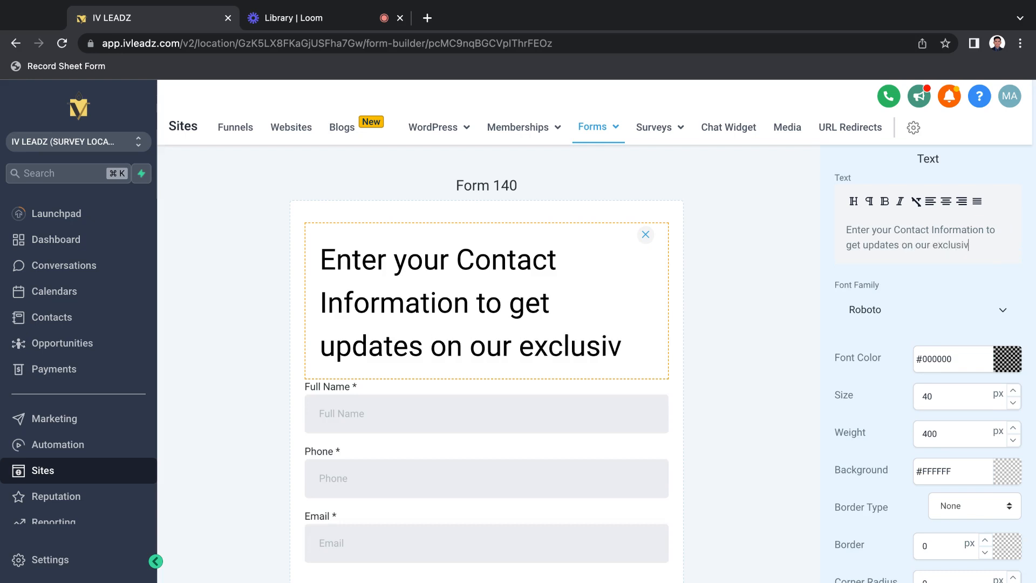
{"action": "type", "text": "e off"}
{"action": "key", "text": "BackSpace"}
{"action": "key", "text": "BackSpace"}
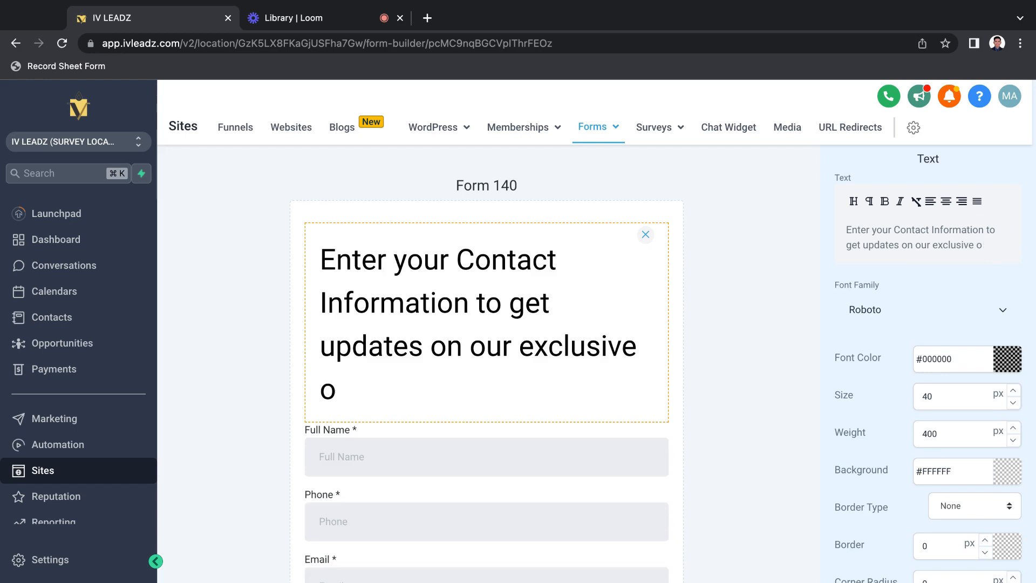
{"action": "type", "text": "ffers"}
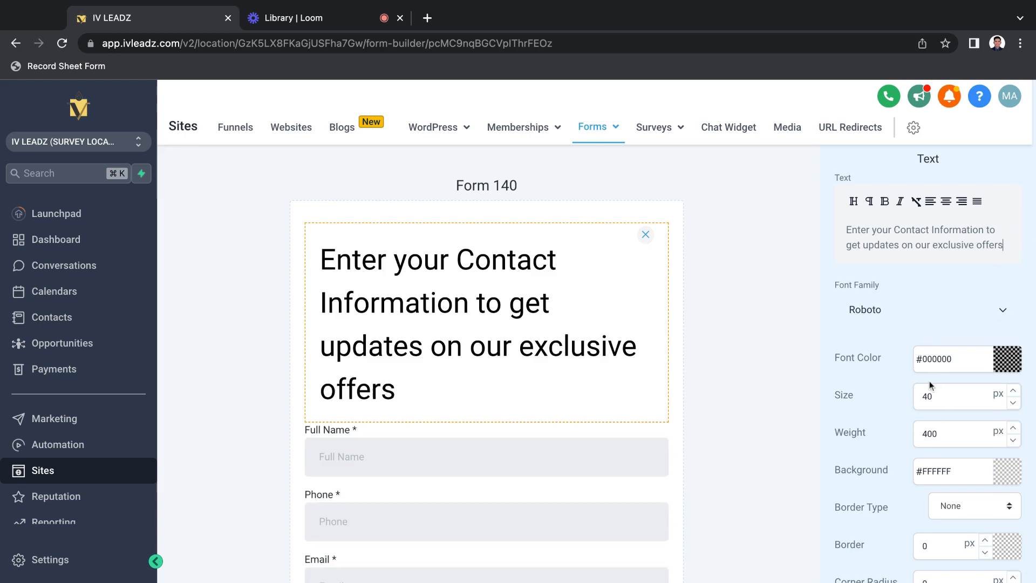
Format the heading text as 25 px and centered, with a colon at its end.
{"action": "left_click", "coordinate": [930, 385]}
{"action": "key", "text": "BackSpace"}
{"action": "key", "text": "BackSpace"}
{"action": "type", "text": "25"}
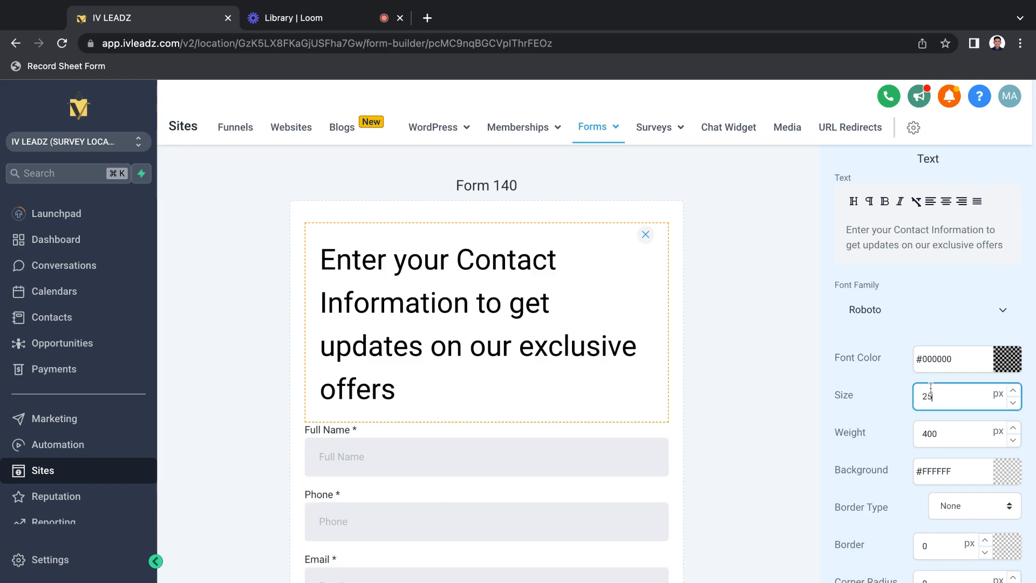
{"action": "left_click", "coordinate": [946, 202]}
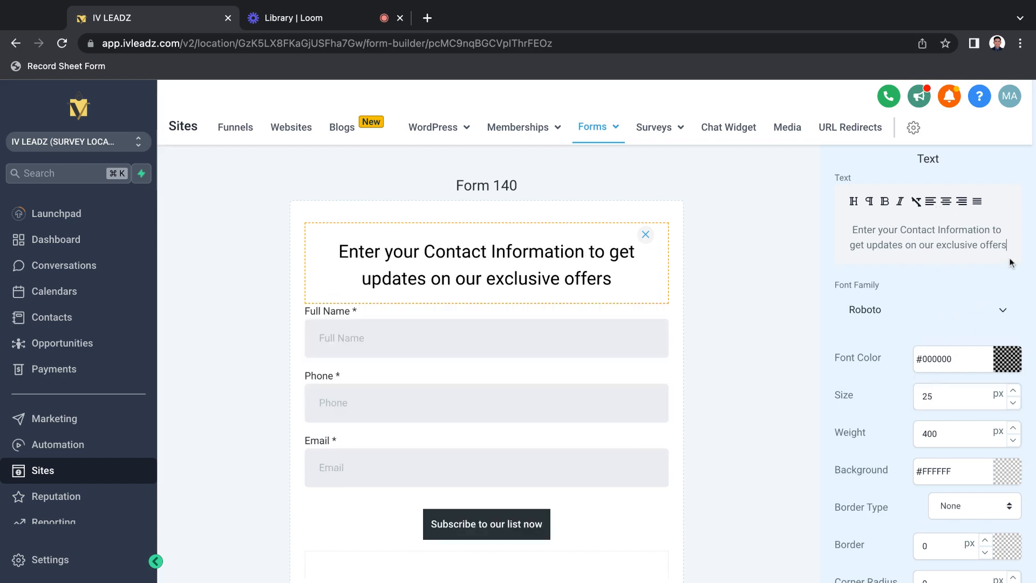
{"action": "type", "text": ":"}
{"action": "left_click", "coordinate": [736, 383]}
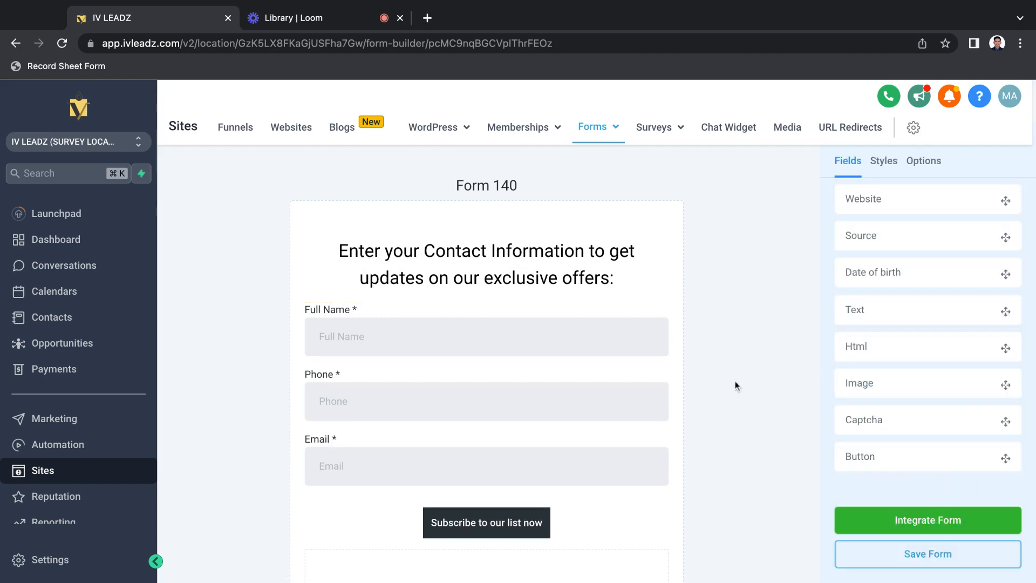
Rename the form as "Subscribe to our list" in the form options.
{"action": "scroll", "coordinate": [735, 381], "scroll_direction": "down", "scroll_amount": 2}
{"action": "scroll", "coordinate": [735, 380], "scroll_direction": "up", "scroll_amount": 2}
{"action": "left_click", "coordinate": [936, 161]}
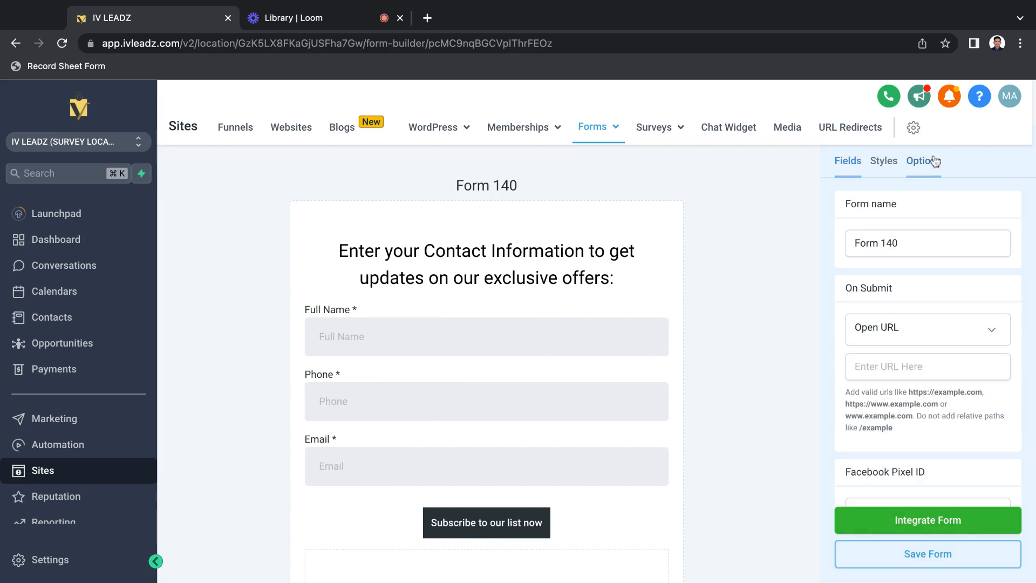
{"action": "left_click", "coordinate": [896, 248]}
{"action": "key", "text": "super+a"}
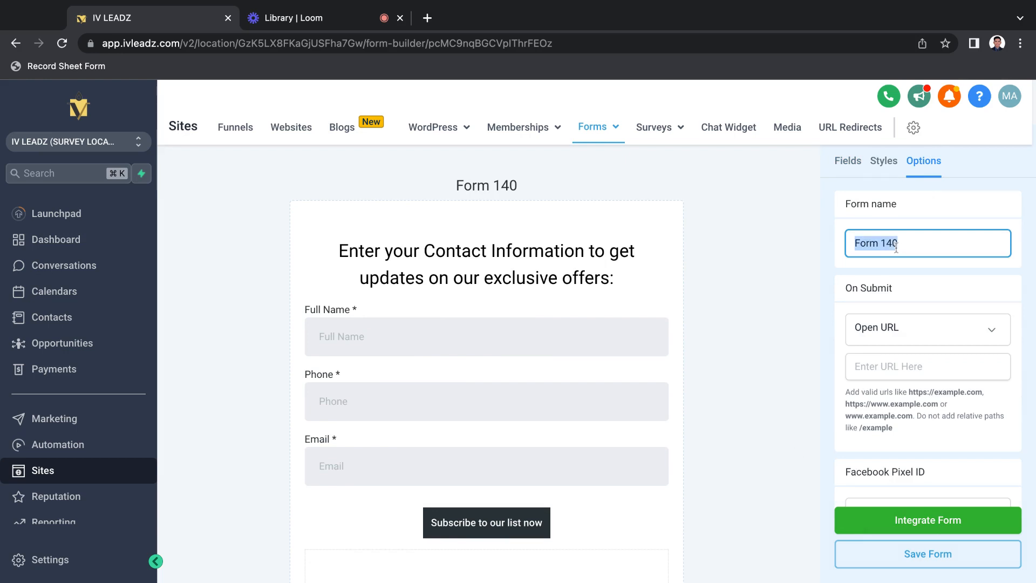
{"action": "type", "text": "Subscribe to "}
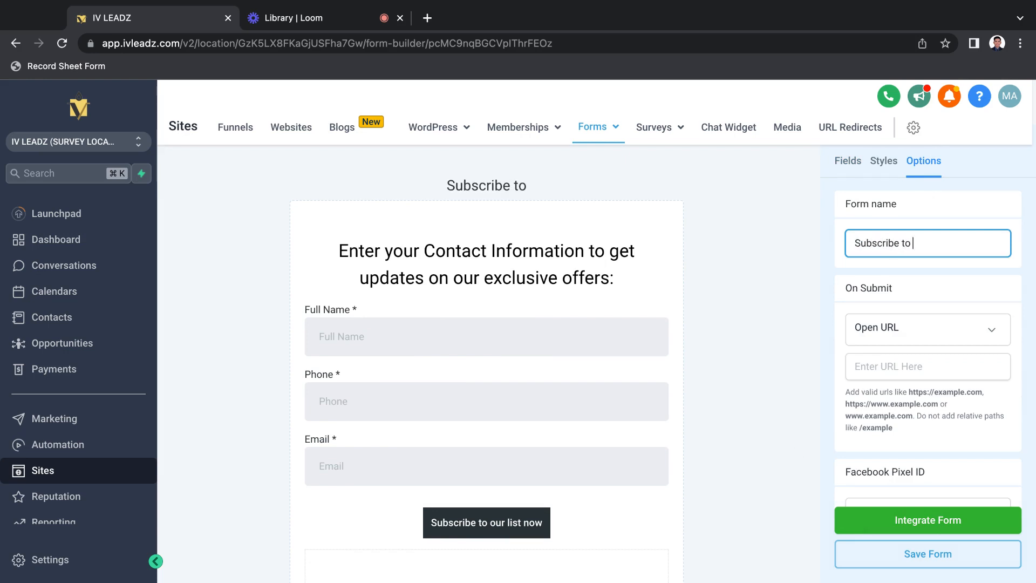
{"action": "type", "text": "our list"}
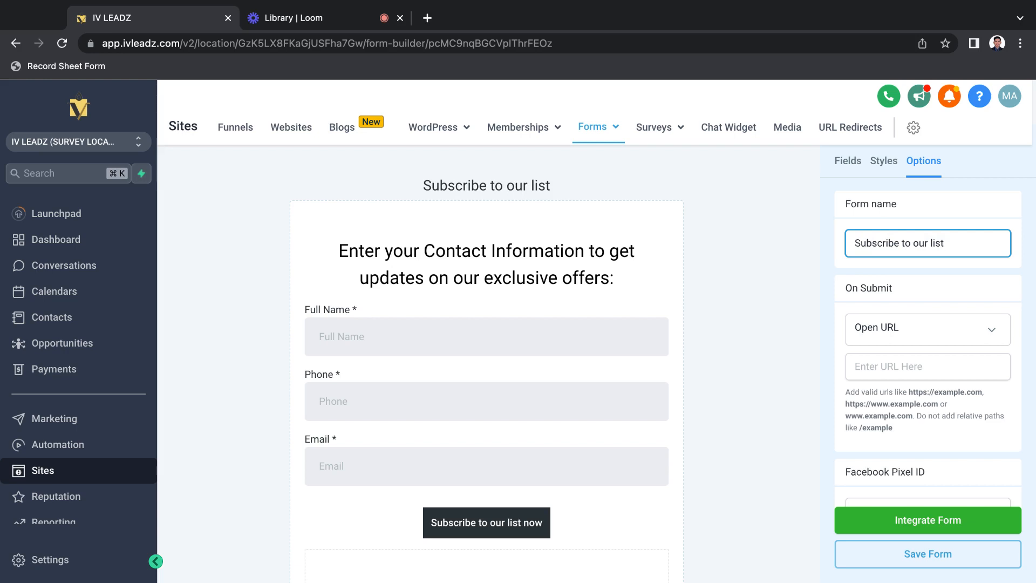
Save the form and copy its embed code for the Inline layout from the form integration options.
{"action": "left_click", "coordinate": [912, 556]}
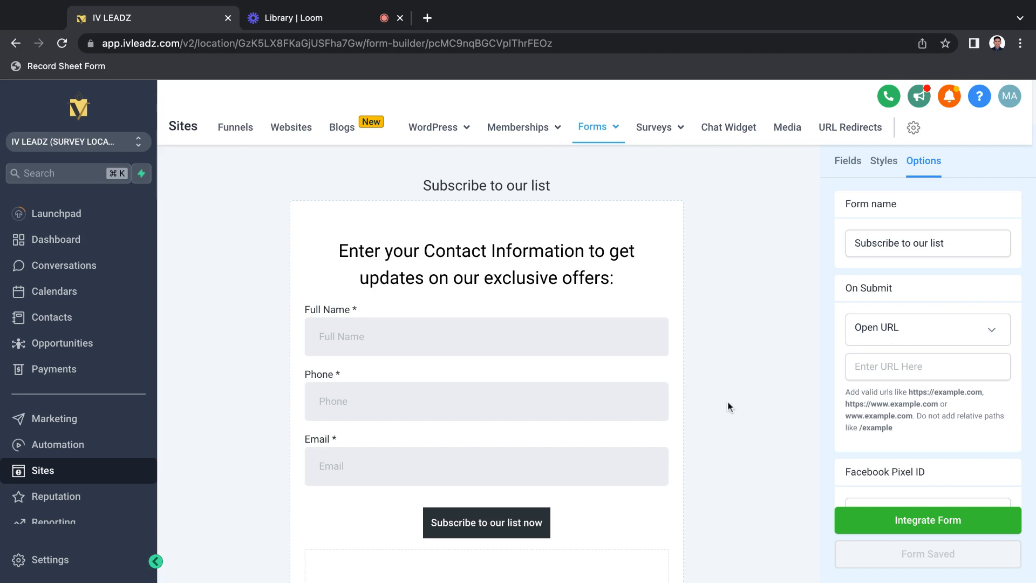
{"action": "left_click", "coordinate": [888, 521]}
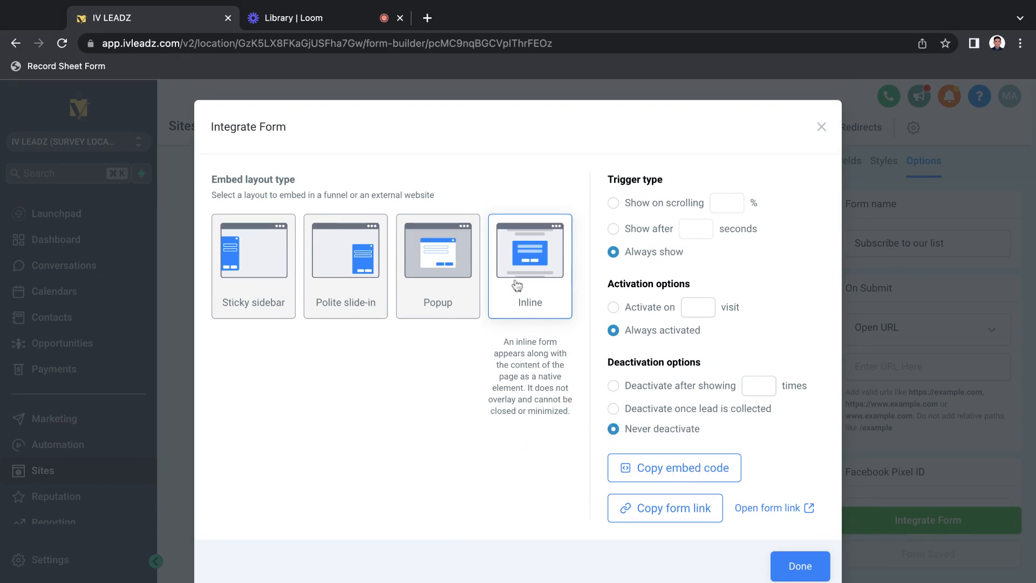
{"action": "left_click", "coordinate": [685, 466]}
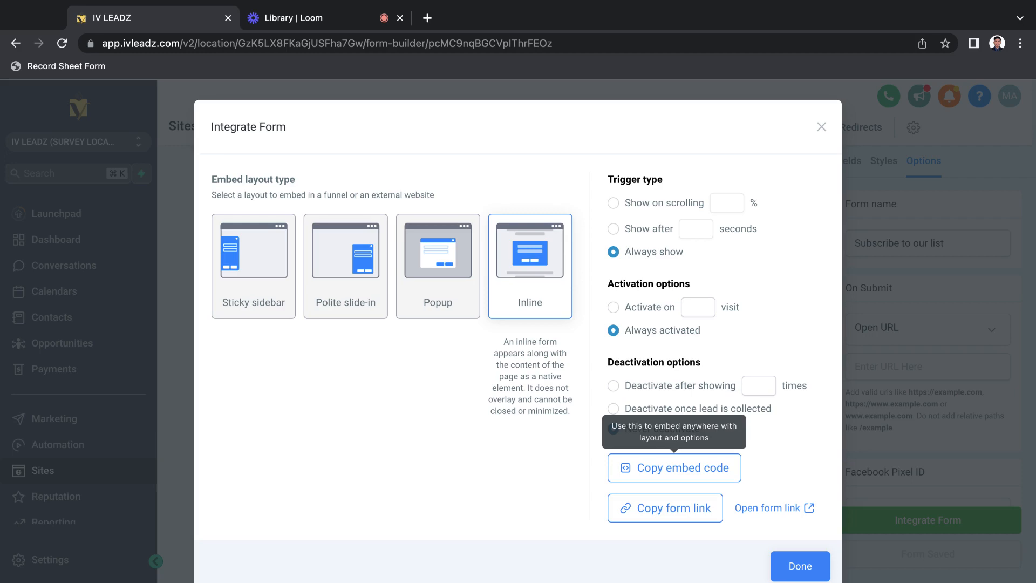
{"action": "left_click", "coordinate": [820, 125]}
Set the form's On Submit action to Message.
{"action": "scroll", "coordinate": [525, 301], "scroll_direction": "down", "scroll_amount": 2}
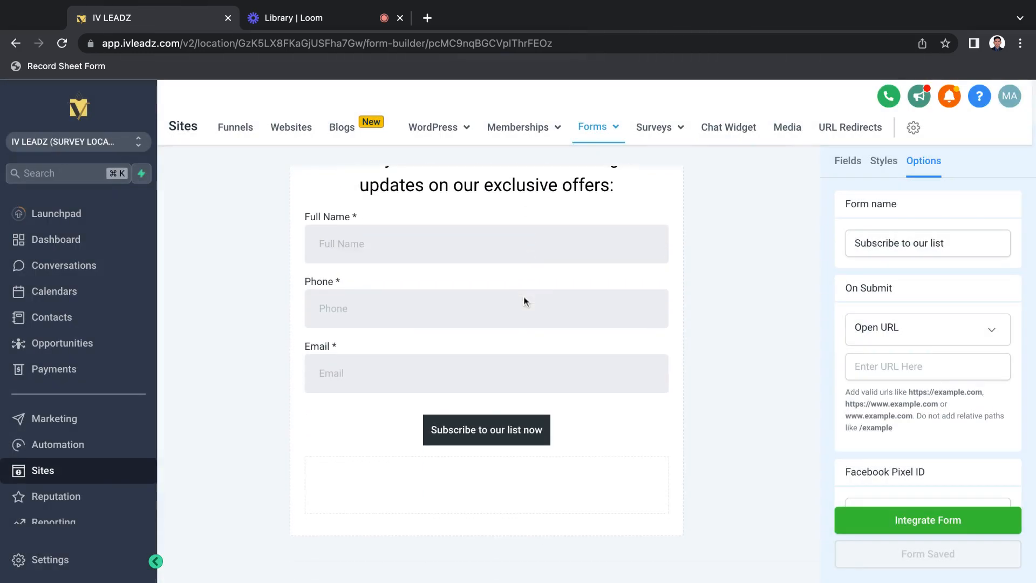
{"action": "scroll", "coordinate": [525, 301], "scroll_direction": "up", "scroll_amount": 2}
{"action": "scroll", "coordinate": [487, 353], "scroll_direction": "down", "scroll_amount": 1}
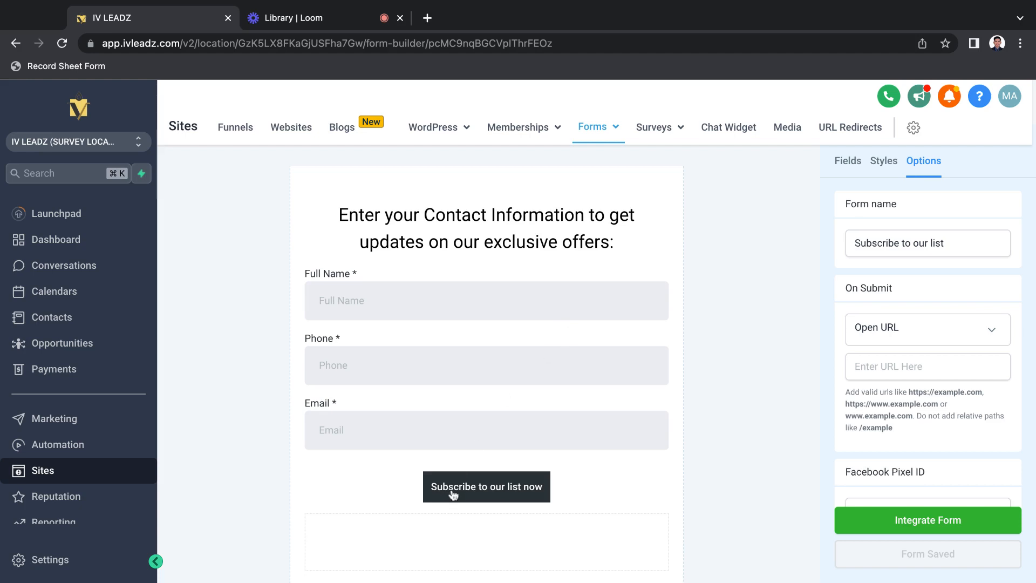
{"action": "scroll", "coordinate": [920, 349], "scroll_direction": "down", "scroll_amount": 2}
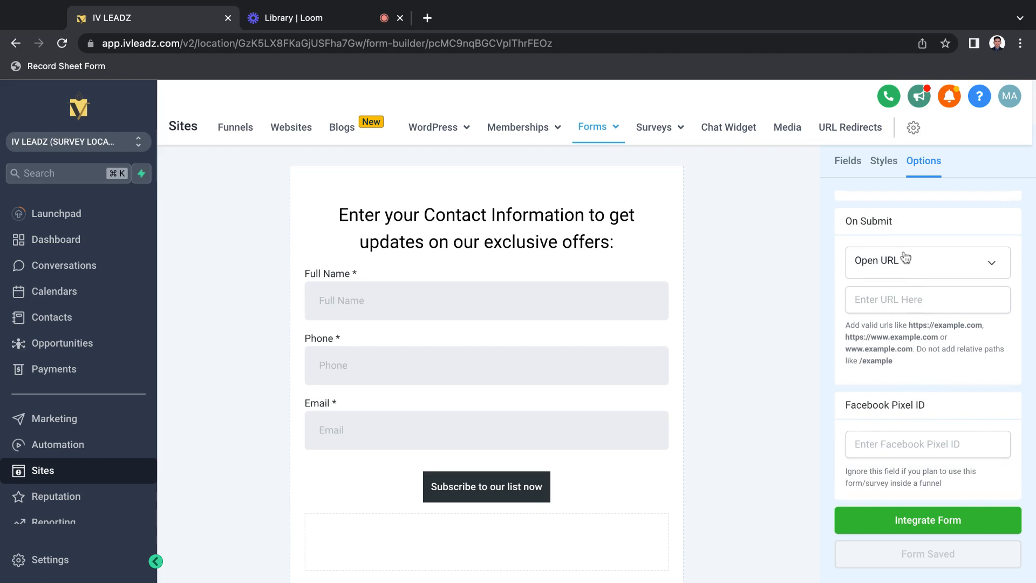
{"action": "left_click_drag", "start_coordinate": [840, 220], "coordinate": [929, 219]}
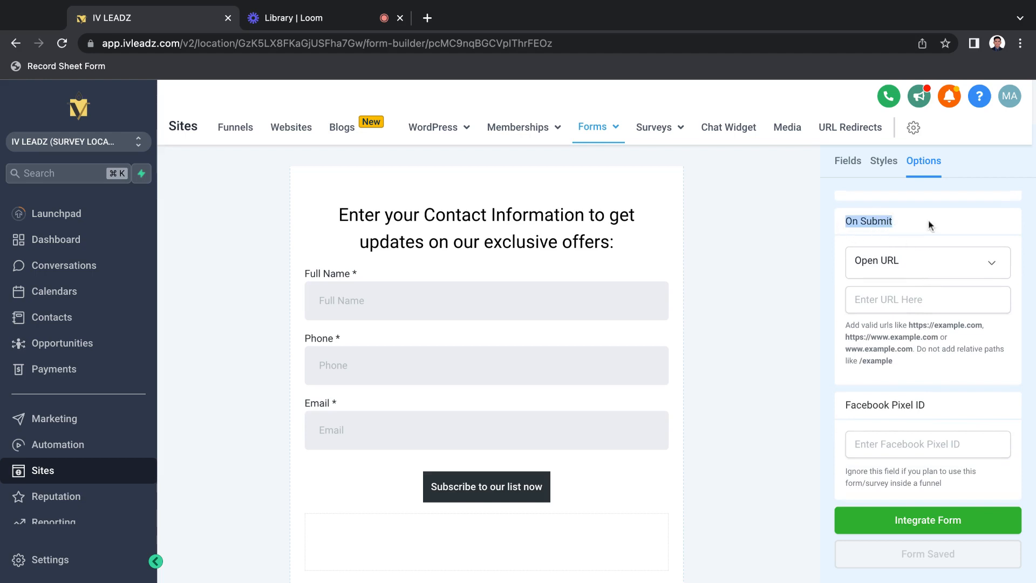
{"action": "left_click", "coordinate": [893, 270]}
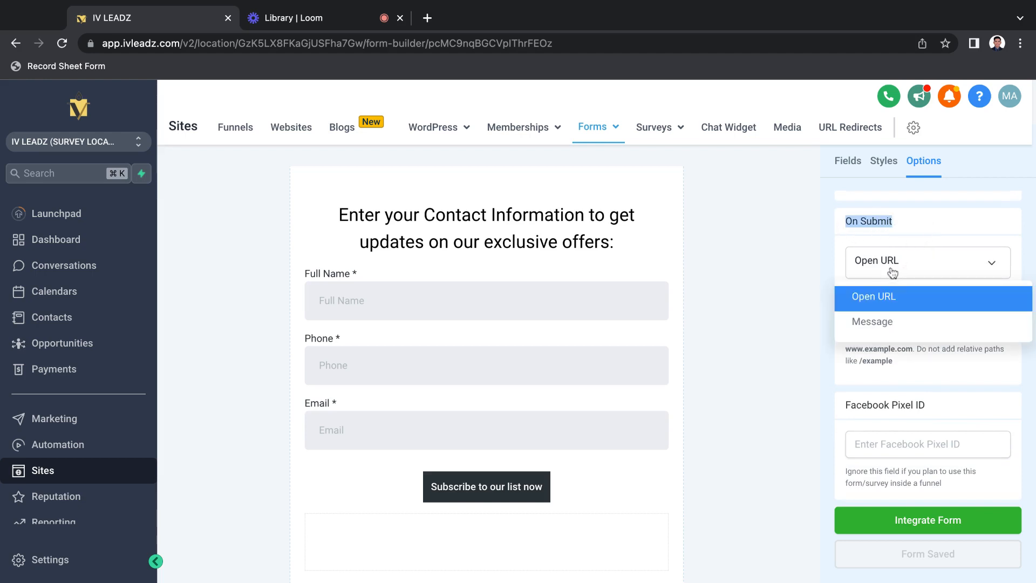
{"action": "left_click", "coordinate": [910, 322]}
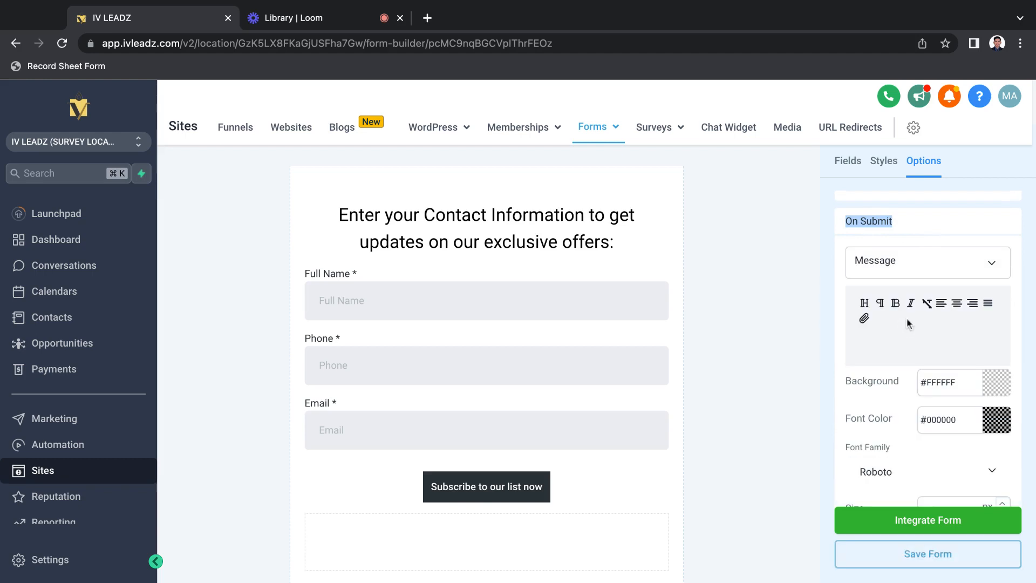
Enter the submission message "Thanks for subscribing! Be on the lookout for some awesome updates!".
{"action": "left_click", "coordinate": [898, 331]}
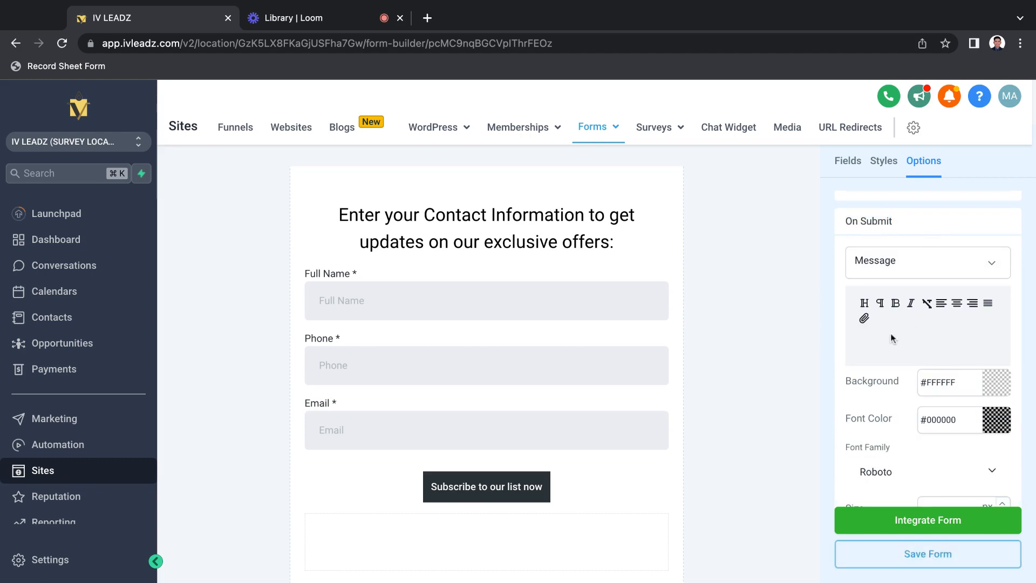
{"action": "type", "text": "Thanks for subscribing@"}
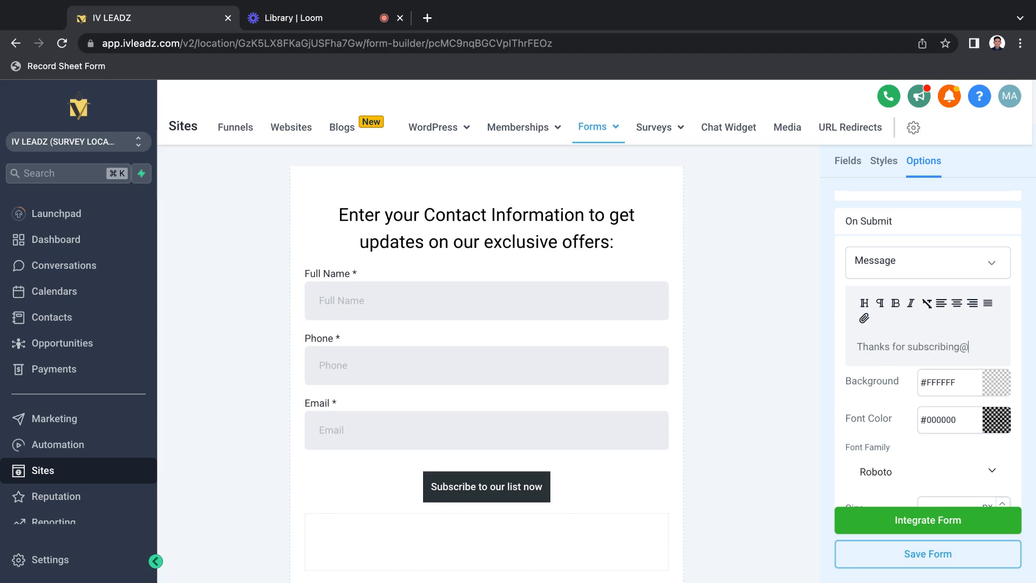
{"action": "key", "text": "BackSpace"}
{"action": "type", "text": "! Be on the l"}
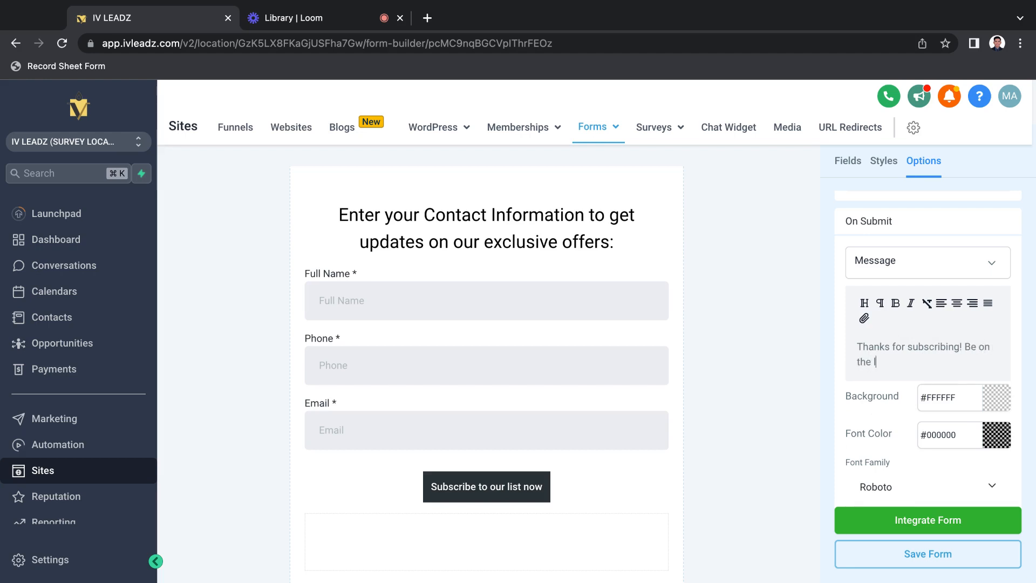
{"action": "type", "text": "ookout for some awesome u"}
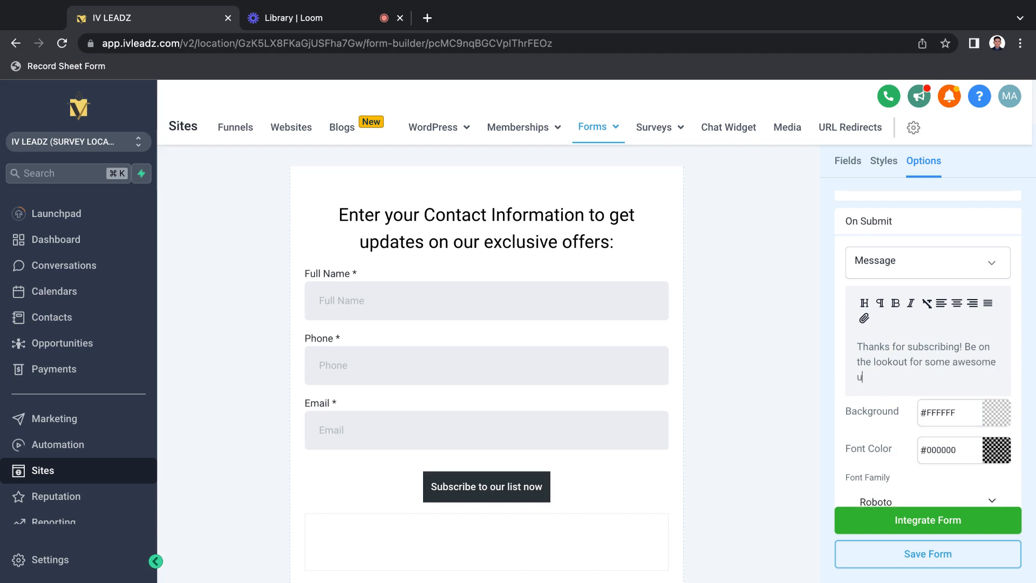
{"action": "type", "text": "pdates!"}
Save the form and open the list of funnels.
{"action": "left_click", "coordinate": [927, 553]}
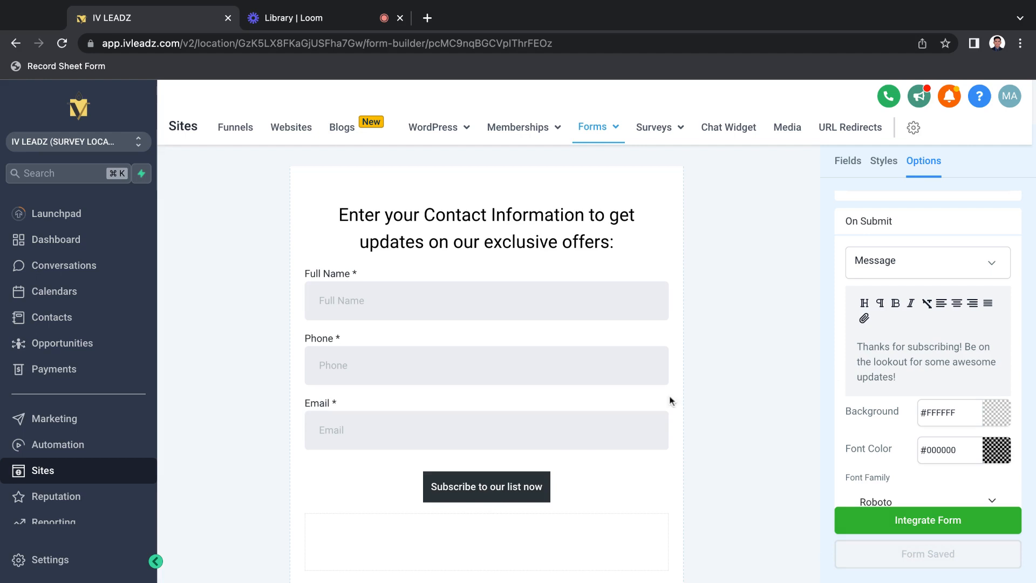
{"action": "left_click", "coordinate": [235, 135]}
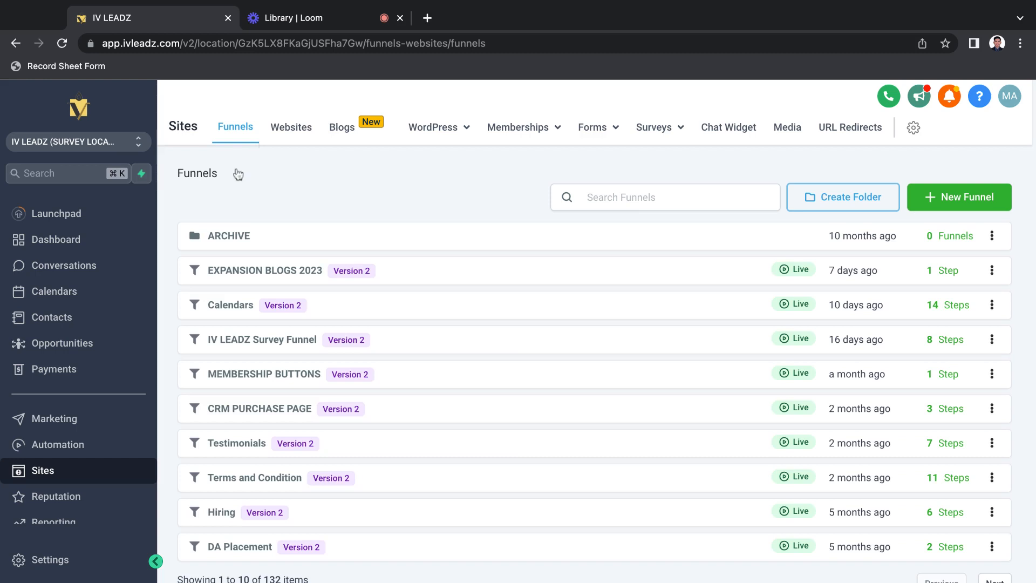
{"action": "left_click", "coordinate": [229, 309]}
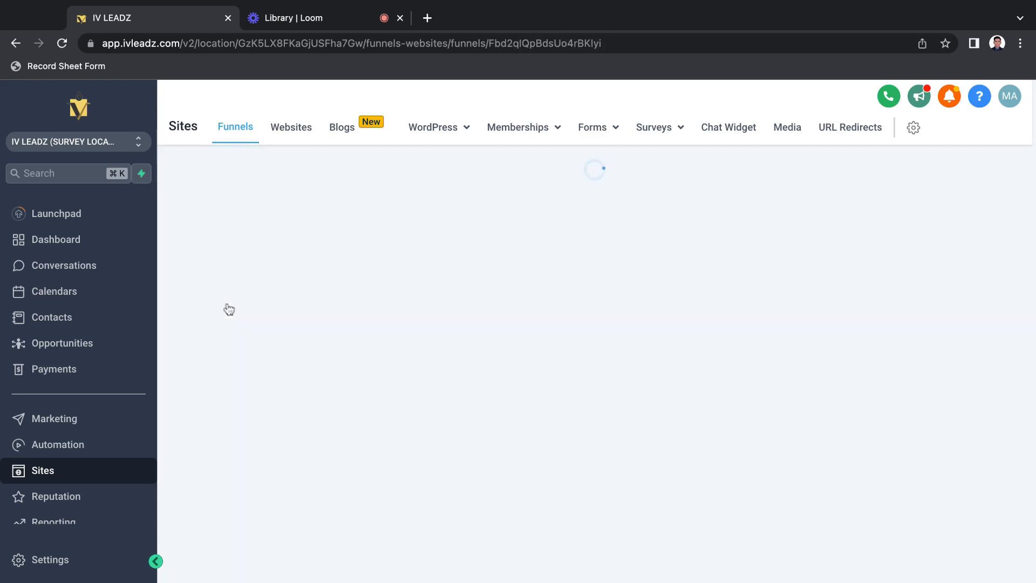
{"action": "scroll", "coordinate": [254, 426], "scroll_direction": "down", "scroll_amount": 5}
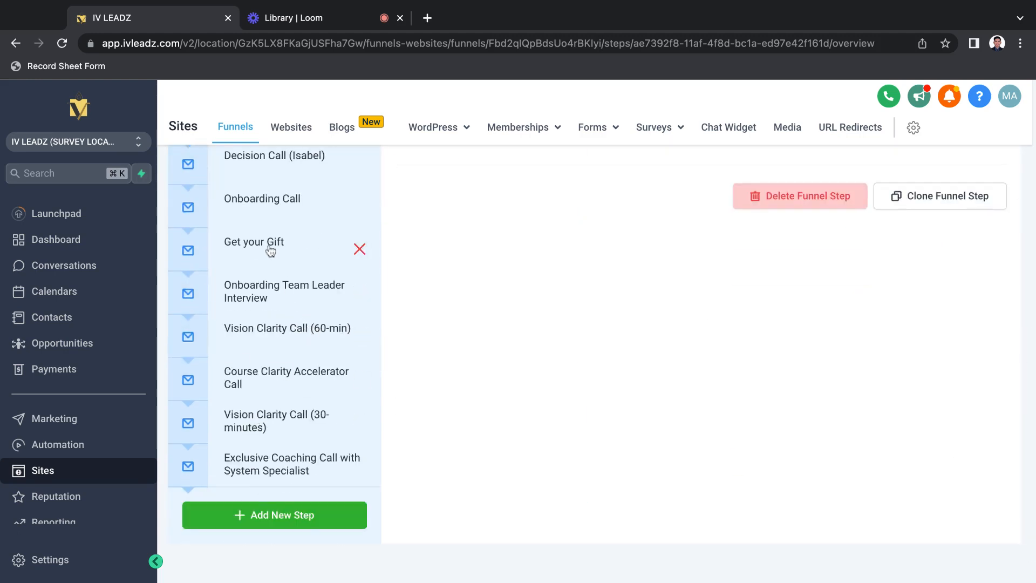
{"action": "left_click", "coordinate": [265, 463]}
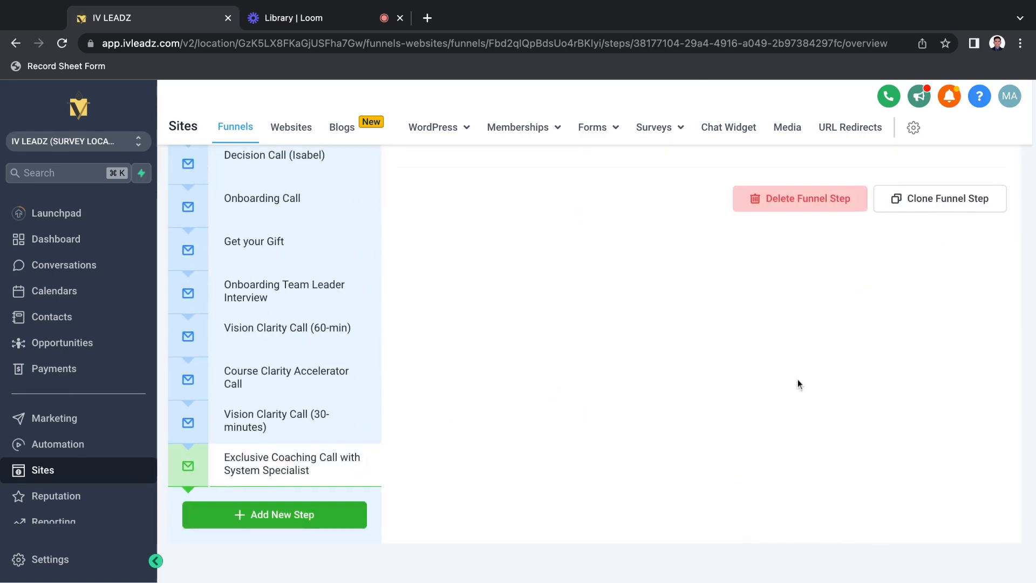
{"action": "left_click", "coordinate": [175, 179]}
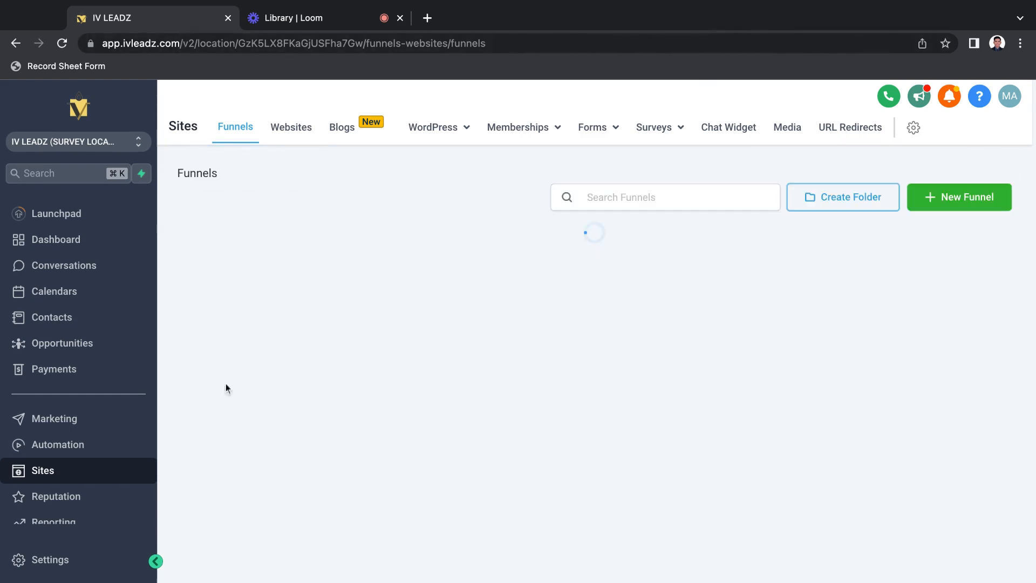
Open the Welcome page of the IV LEADZ Survey Funnel for editing in a new tab.
{"action": "scroll", "coordinate": [235, 408], "scroll_direction": "down", "scroll_amount": 1}
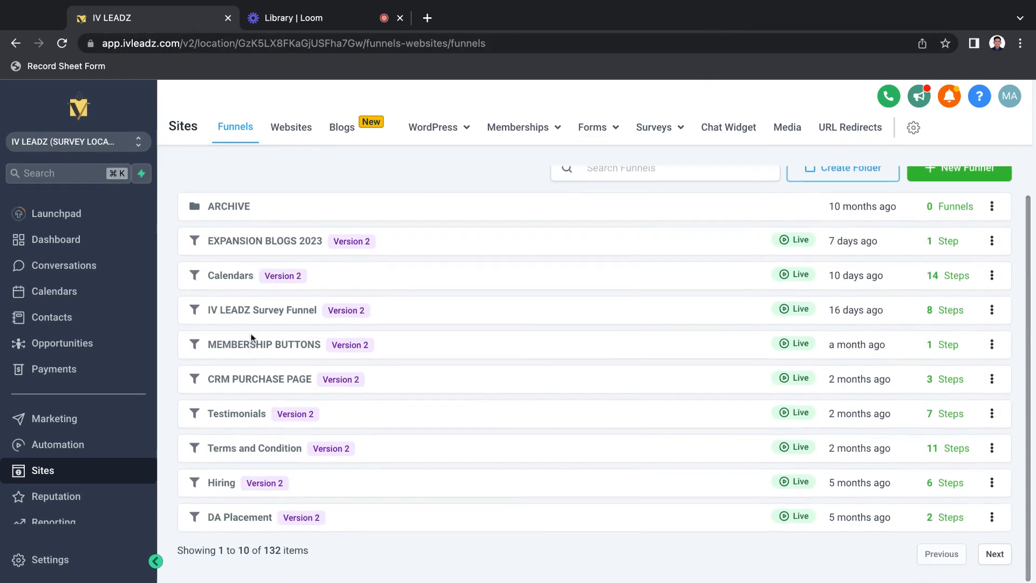
{"action": "left_click", "coordinate": [262, 313]}
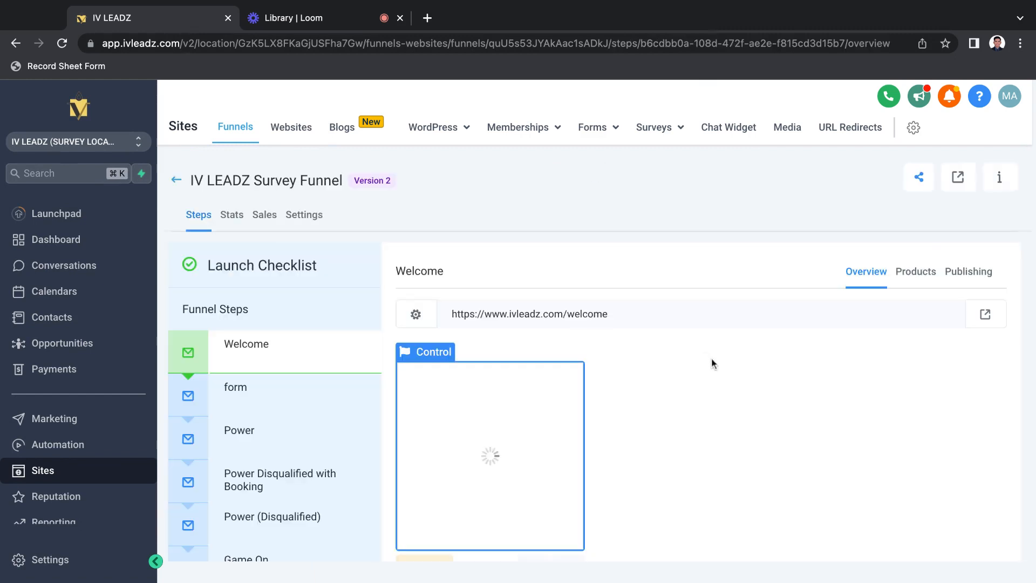
{"action": "scroll", "coordinate": [744, 406], "scroll_direction": "down", "scroll_amount": 5}
{"action": "left_click", "coordinate": [438, 381]}
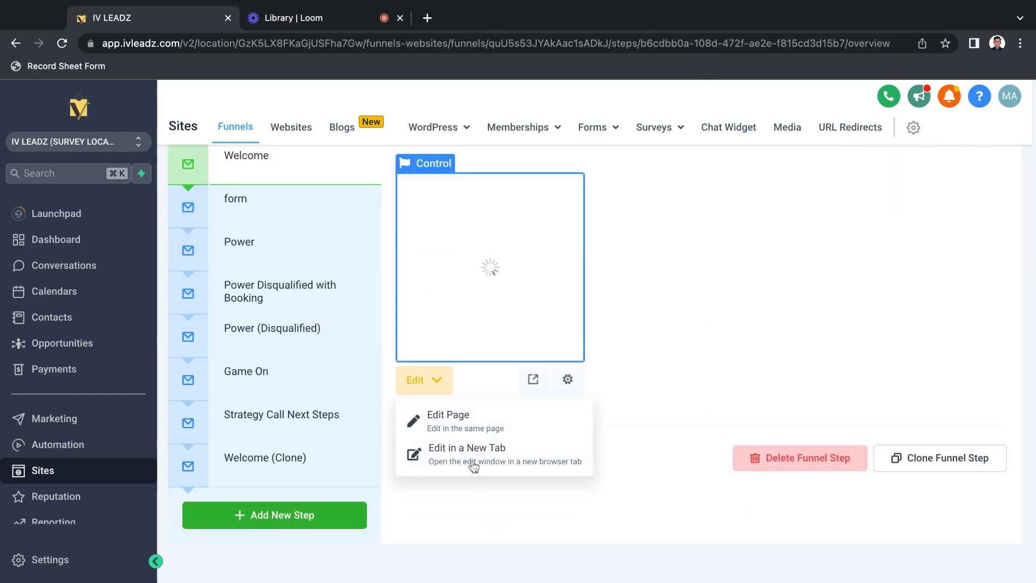
{"action": "left_click", "coordinate": [459, 454]}
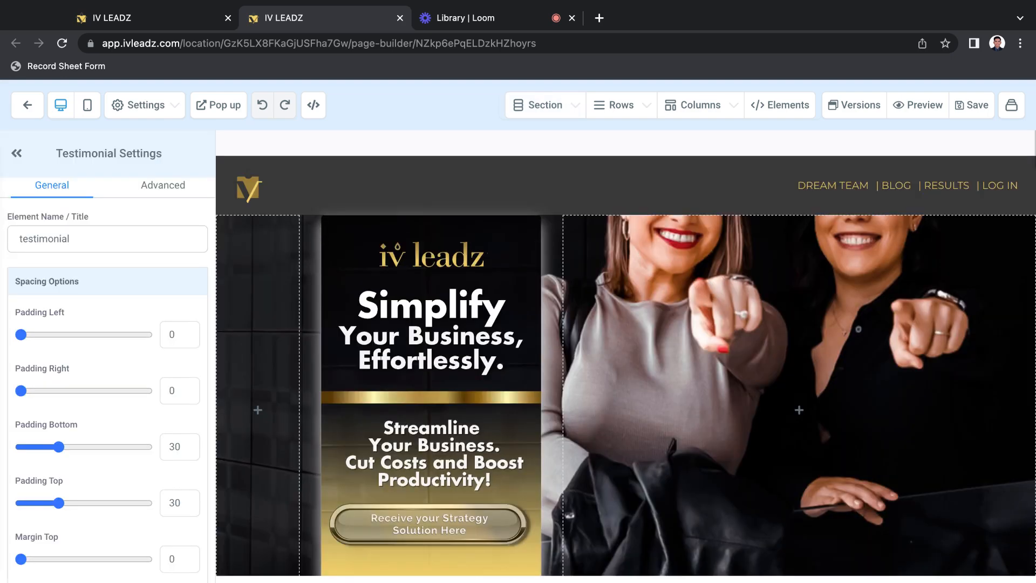
Add a 1-column row beneath the last two-column row, just above the page footer.
{"action": "scroll", "coordinate": [455, 277], "scroll_direction": "down", "scroll_amount": 10}
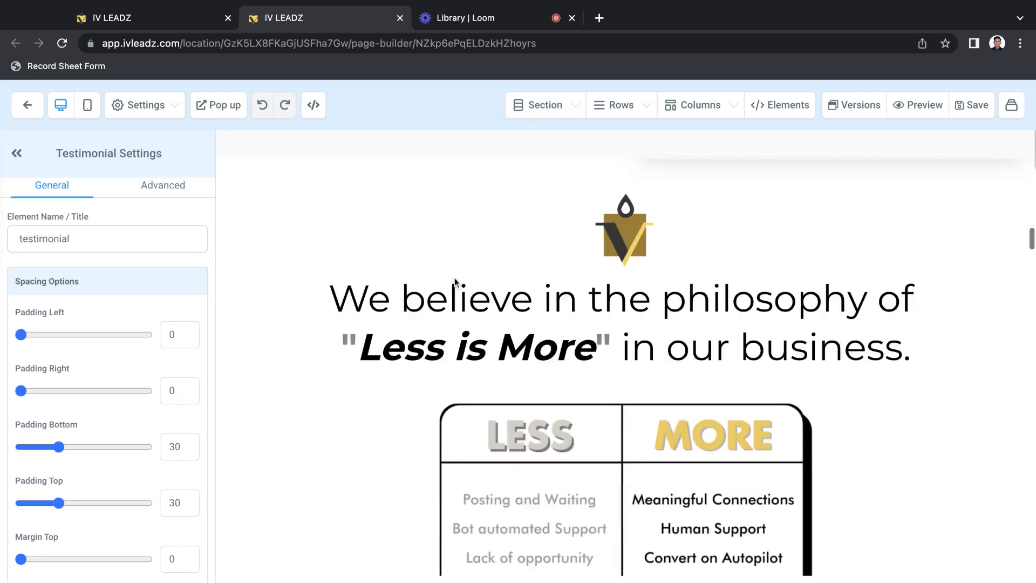
{"action": "scroll", "coordinate": [455, 278], "scroll_direction": "down", "scroll_amount": 15}
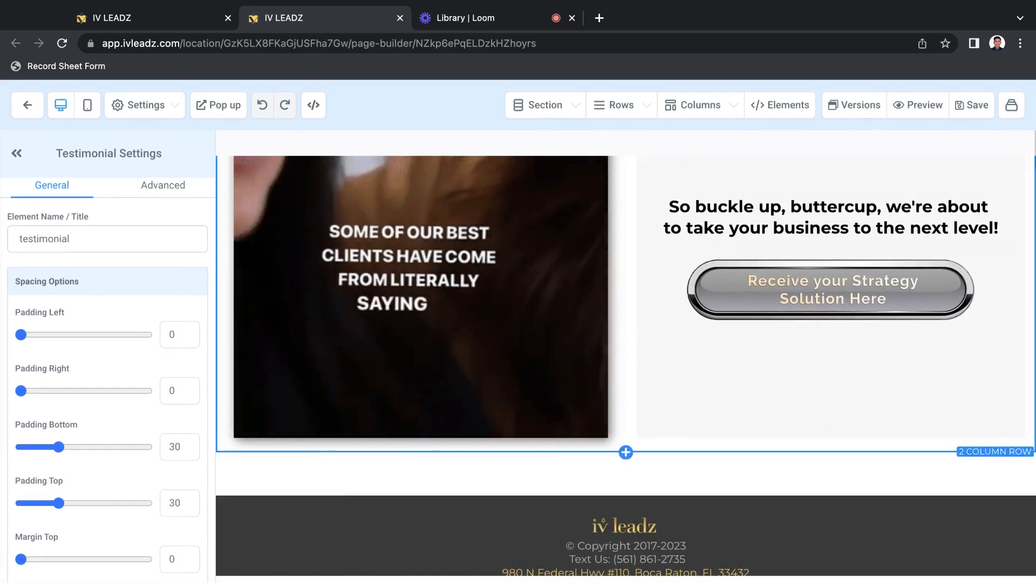
{"action": "left_click", "coordinate": [625, 452]}
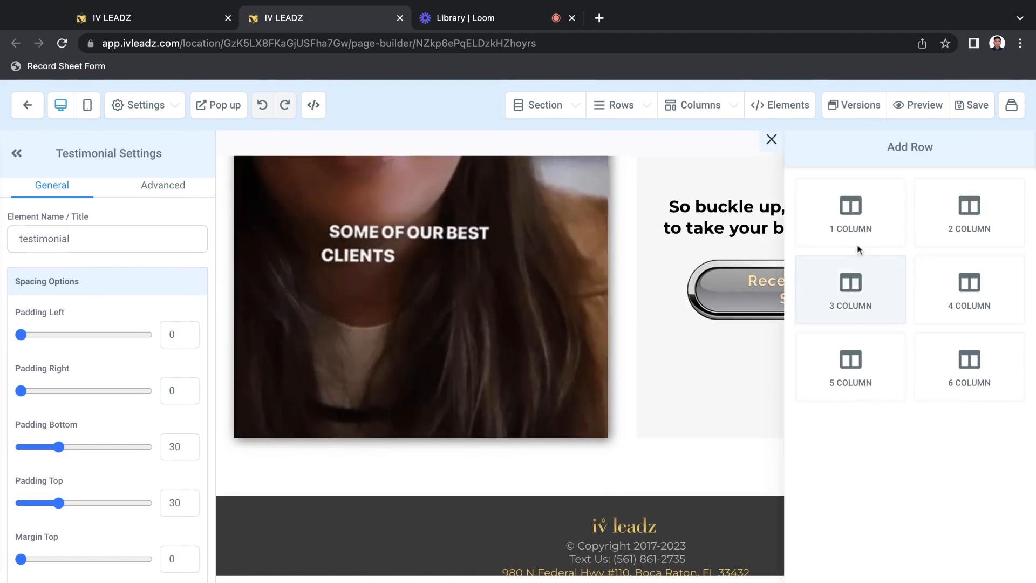
{"action": "left_click", "coordinate": [860, 235]}
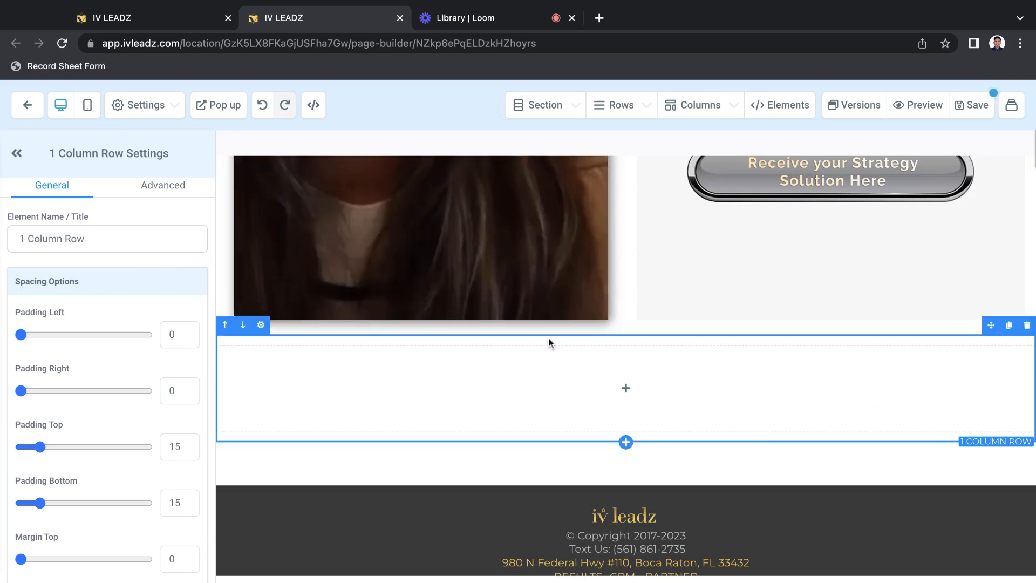
Add a Form element to the new row and assign it the "Subscribe to our list" form.
{"action": "left_click", "coordinate": [607, 391]}
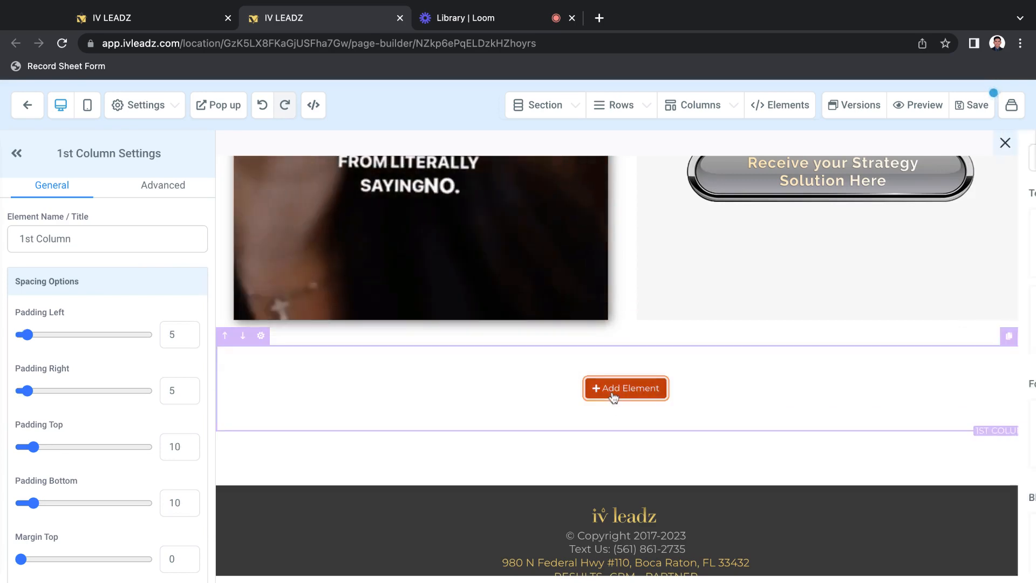
{"action": "scroll", "coordinate": [885, 324], "scroll_direction": "down", "scroll_amount": 3}
{"action": "left_click", "coordinate": [886, 310]}
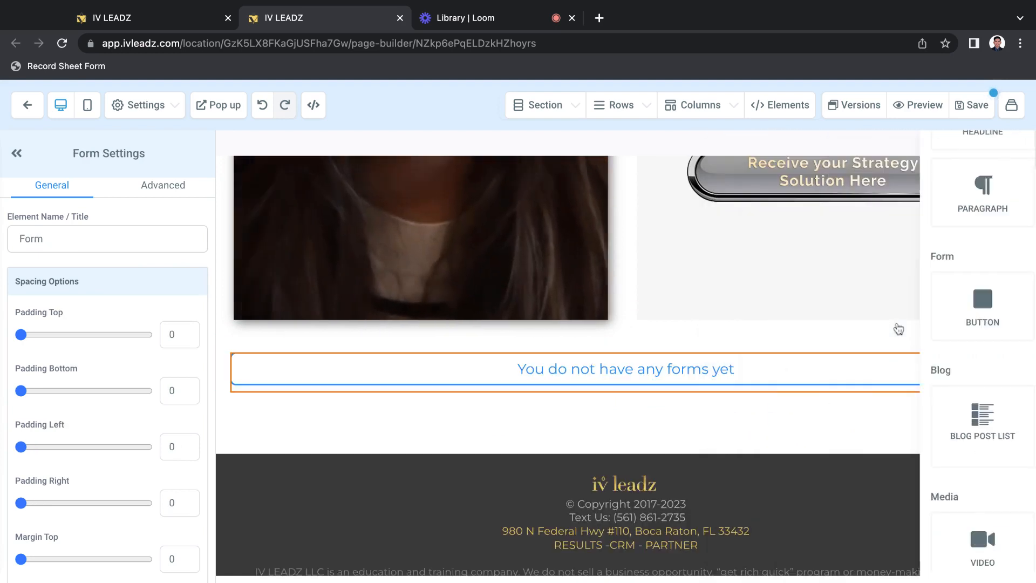
{"action": "left_click", "coordinate": [438, 285]}
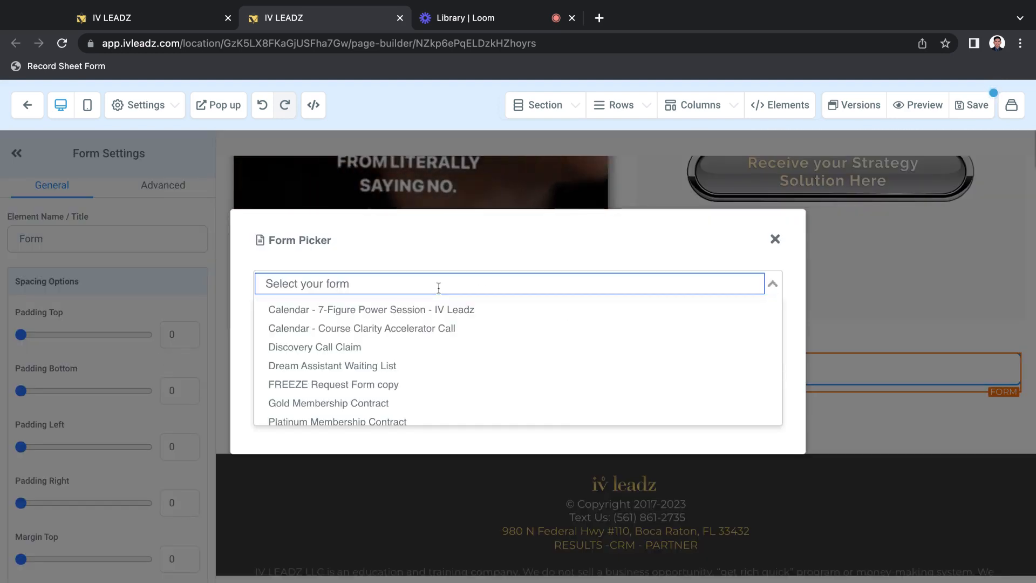
{"action": "type", "text": "subsc"}
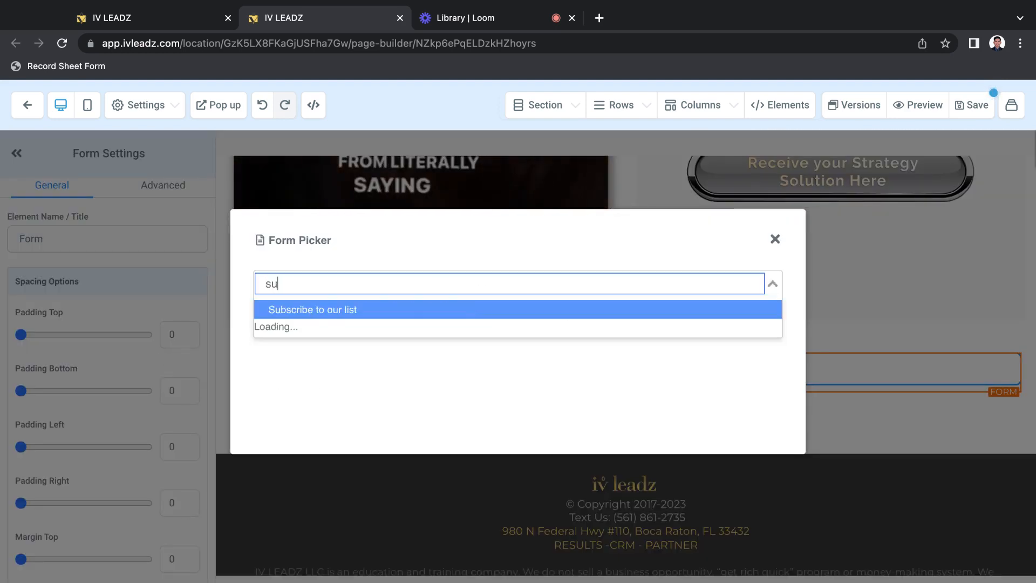
{"action": "left_click", "coordinate": [375, 311]}
{"action": "scroll", "coordinate": [728, 345], "scroll_direction": "down", "scroll_amount": 3}
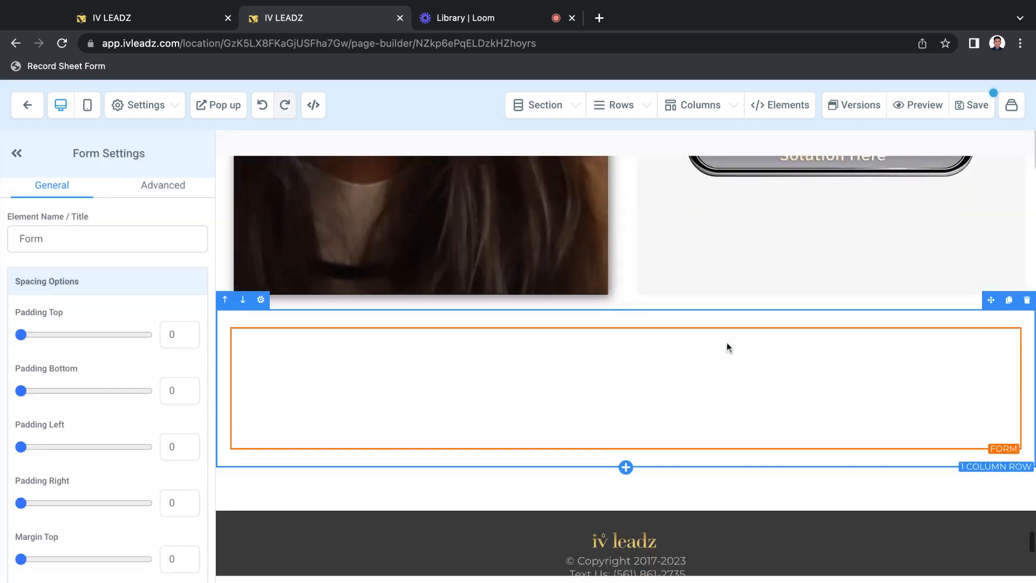
{"action": "scroll", "coordinate": [876, 305], "scroll_direction": "down", "scroll_amount": 1}
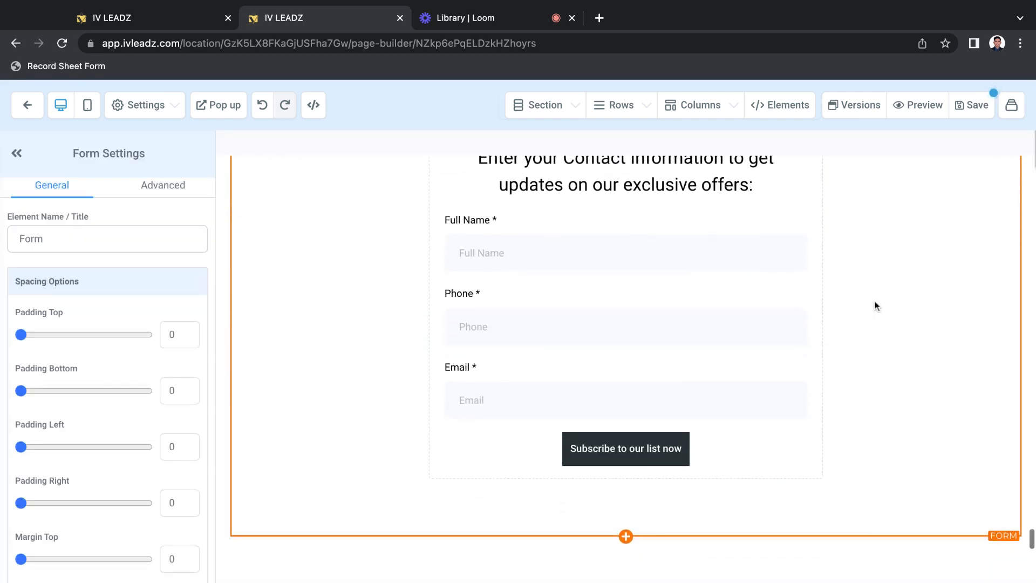
{"action": "scroll", "coordinate": [876, 306], "scroll_direction": "up", "scroll_amount": 2}
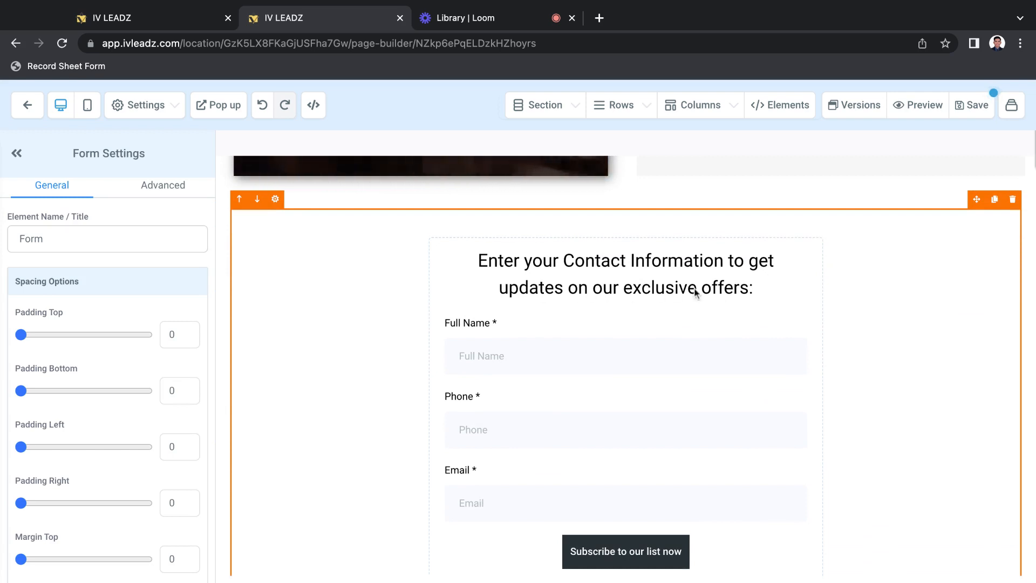
{"action": "scroll", "coordinate": [706, 342], "scroll_direction": "down", "scroll_amount": 1}
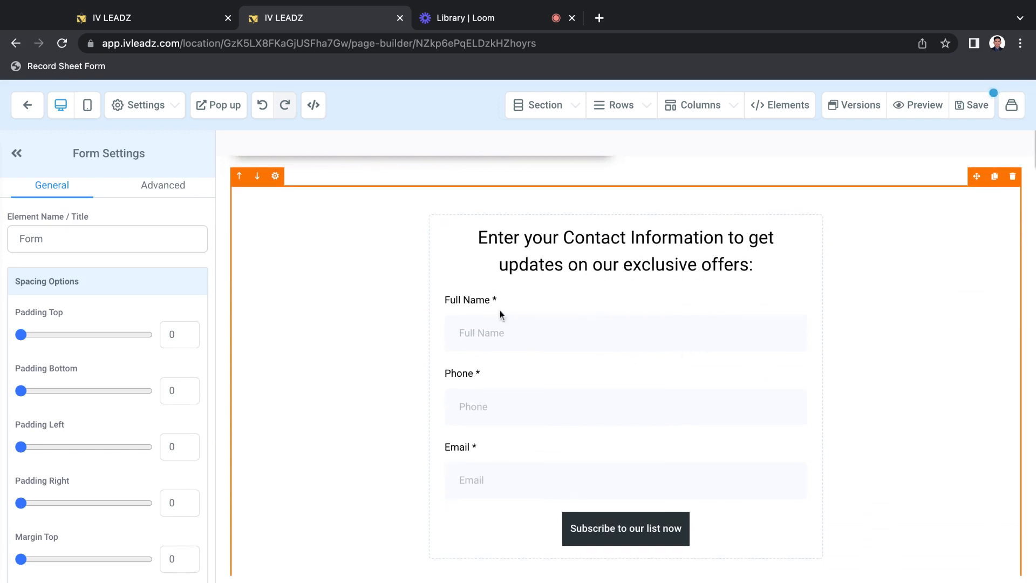
Review the embedded form on the page, leave the page editor and dismiss the expired-integration notice.
{"action": "scroll", "coordinate": [500, 315], "scroll_direction": "down", "scroll_amount": 2}
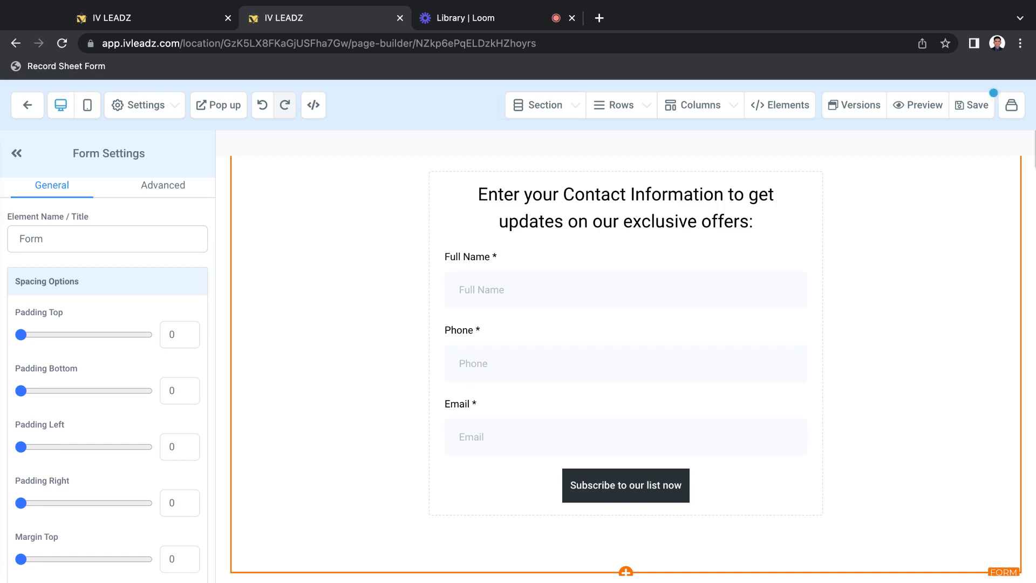
{"action": "scroll", "coordinate": [627, 367], "scroll_direction": "up", "scroll_amount": 3}
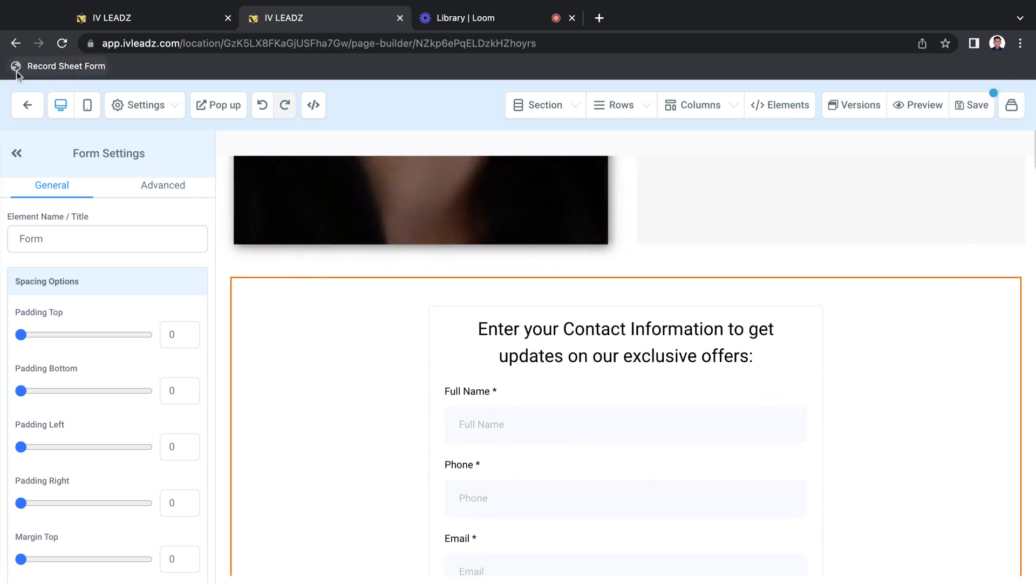
{"action": "left_click", "coordinate": [26, 100]}
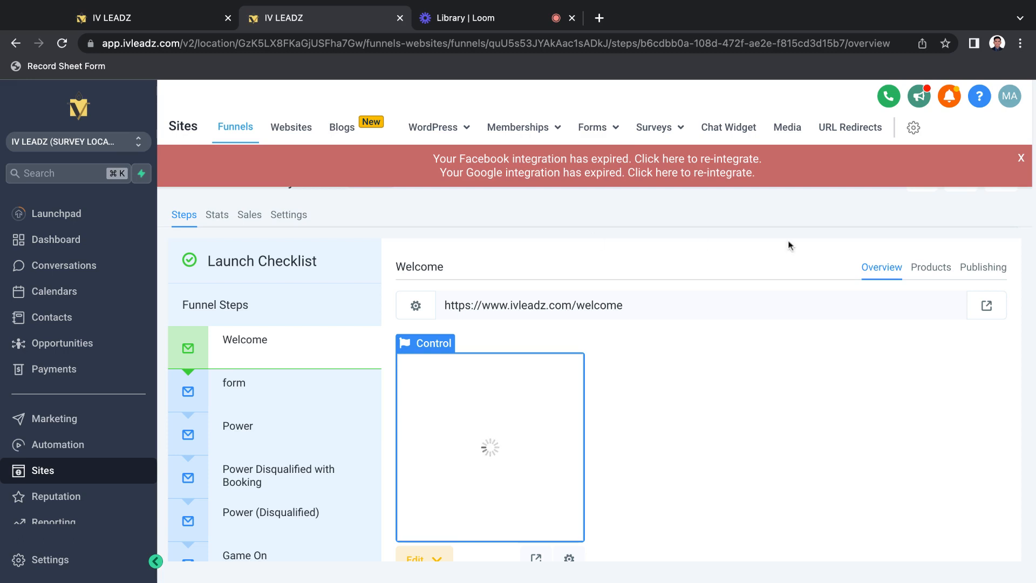
{"action": "left_click", "coordinate": [1021, 159]}
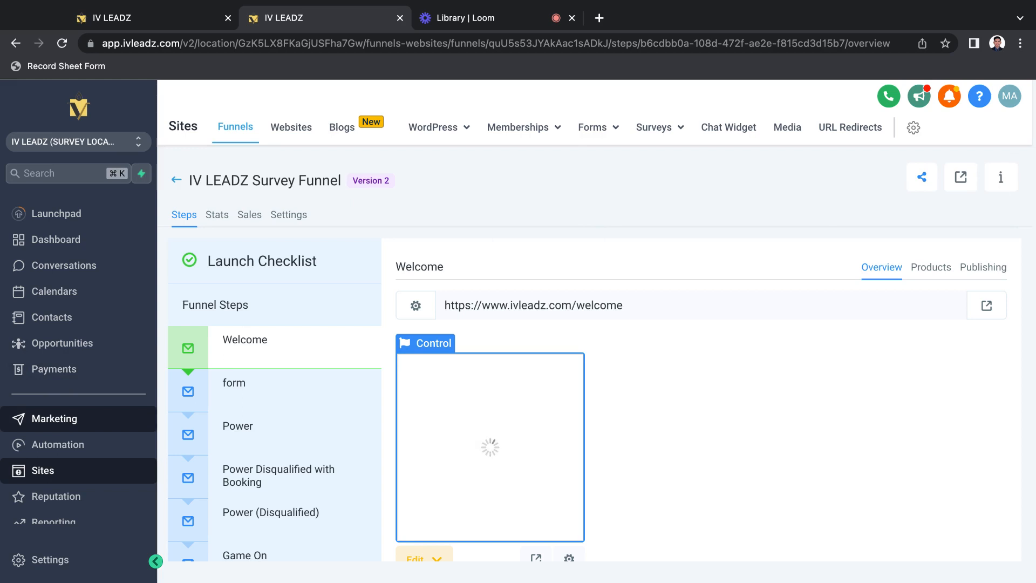
Open the list of email templates in the Marketing area.
{"action": "left_click", "coordinate": [54, 419]}
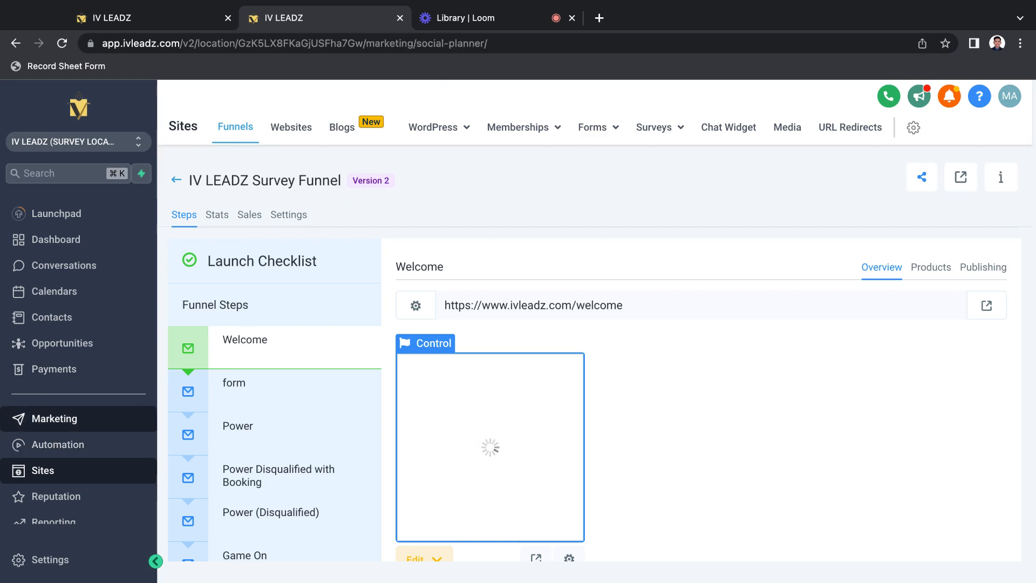
{"action": "mouse_move", "coordinate": [351, 132]}
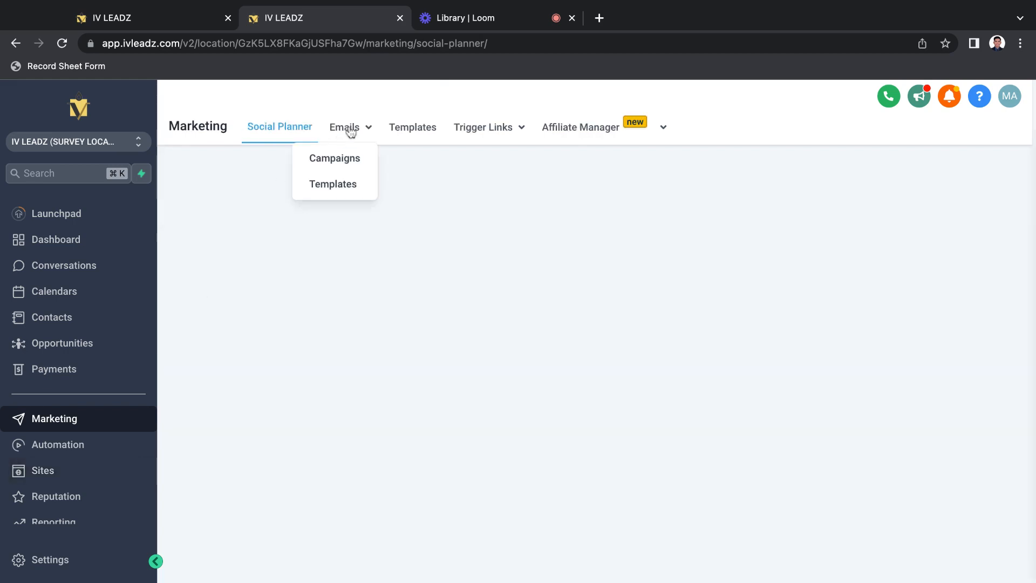
{"action": "left_click", "coordinate": [341, 189]}
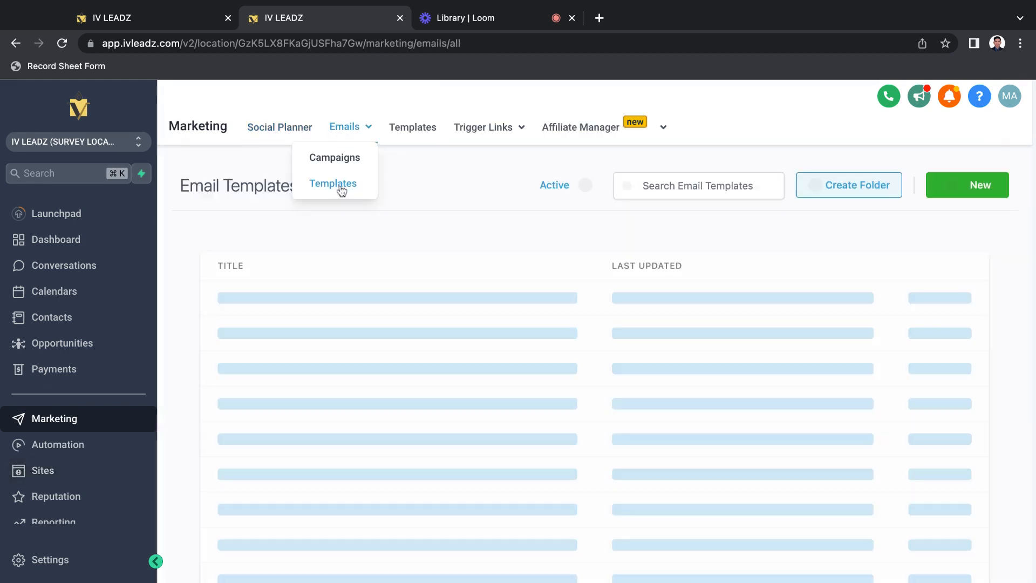
Browse the ready-made email marketing templates and search the library for "welcome".
{"action": "left_click", "coordinate": [944, 192]}
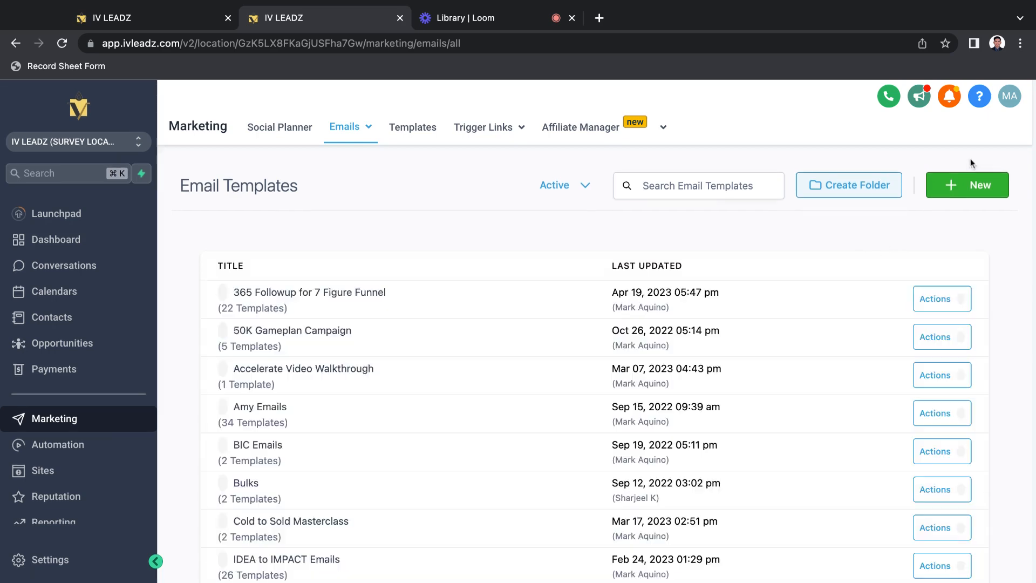
{"action": "left_click", "coordinate": [972, 193]}
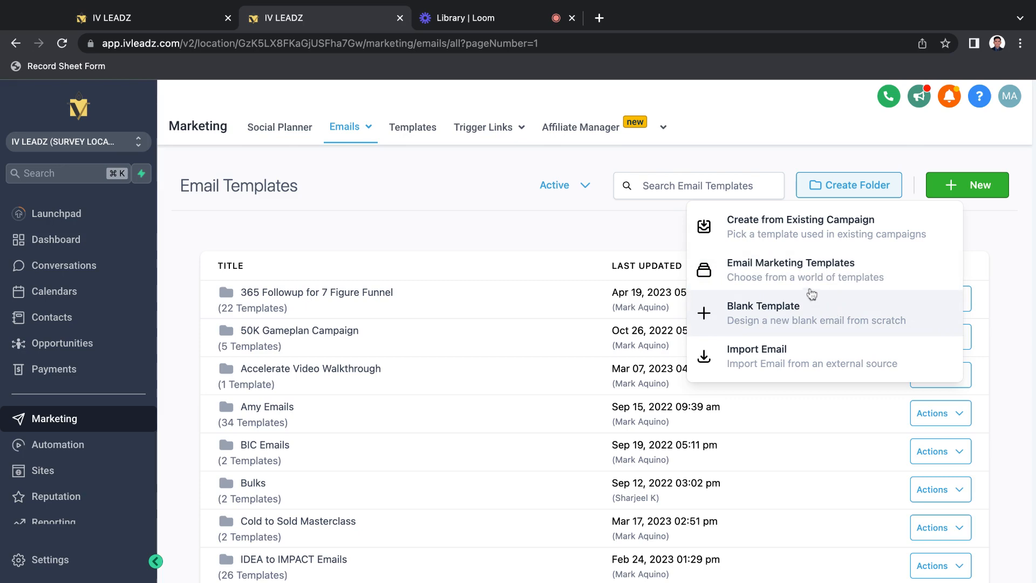
{"action": "left_click", "coordinate": [794, 281]}
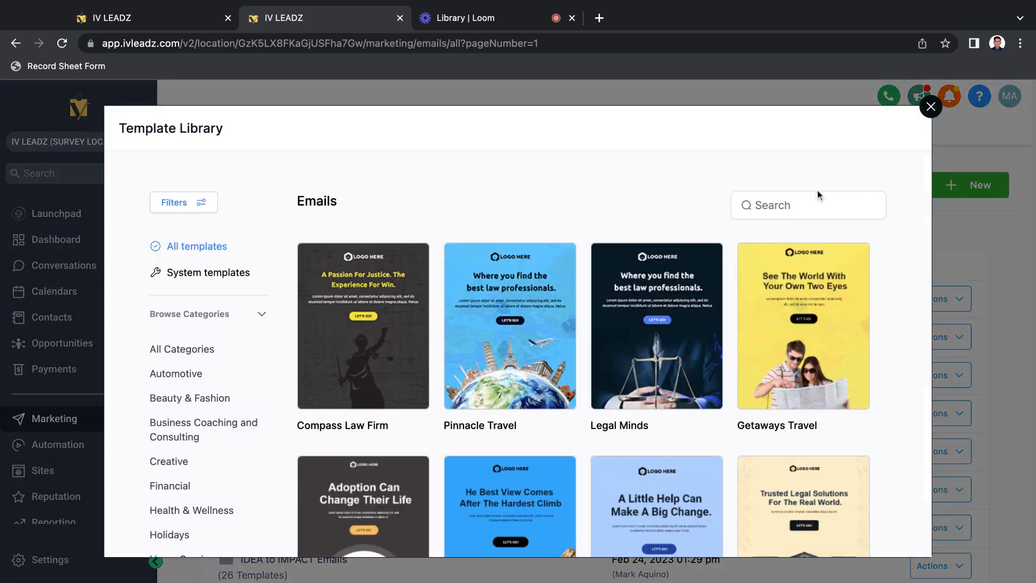
{"action": "left_click", "coordinate": [824, 203]}
{"action": "type", "text": "welcome"}
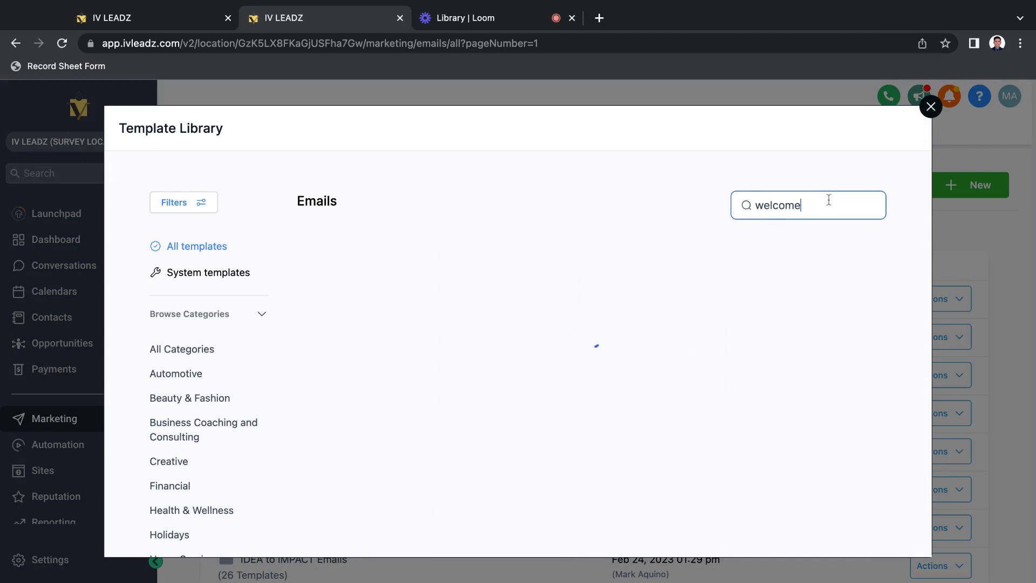
Replace the template library search term with "intro".
{"action": "key", "text": "BackSpace"}
{"action": "key", "text": "BackSpace"}
{"action": "key", "text": "BackSpace"}
{"action": "key", "text": "BackSpace"}
{"action": "key", "text": "BackSpace"}
{"action": "key", "text": "BackSpace"}
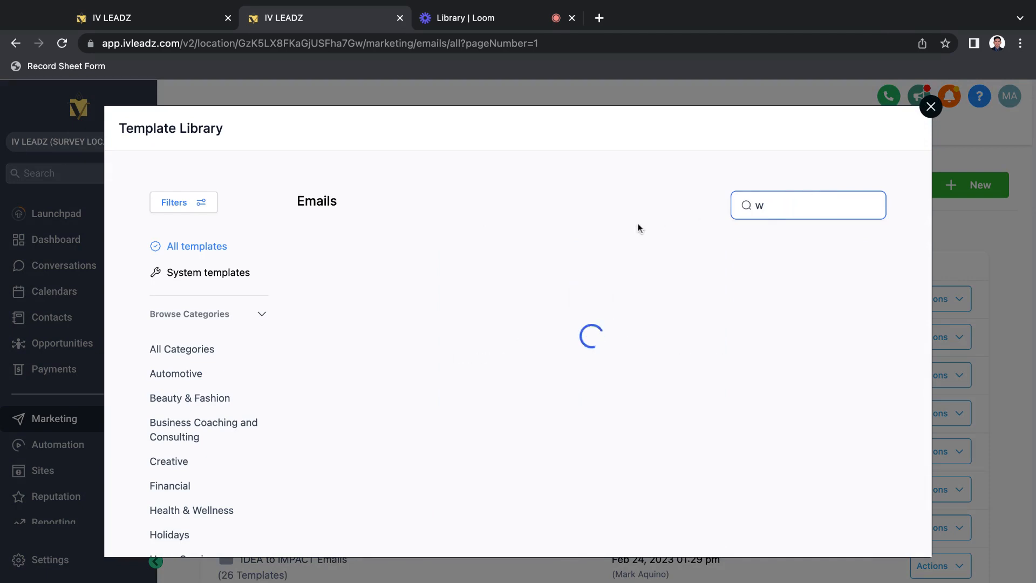
{"action": "key", "text": "BackSpace"}
{"action": "type", "text": "o"}
{"action": "key", "text": "BackSpace"}
{"action": "type", "text": "intro"}
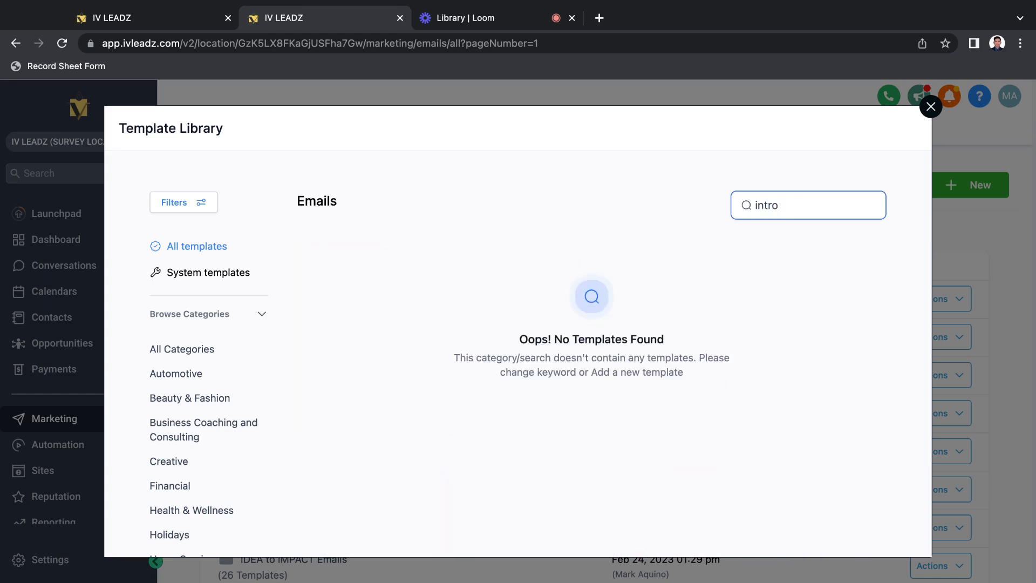
Search the template library for "list" and for "email", checking the templates offered.
{"action": "key", "text": "super+a"}
{"action": "type", "text": "list"}
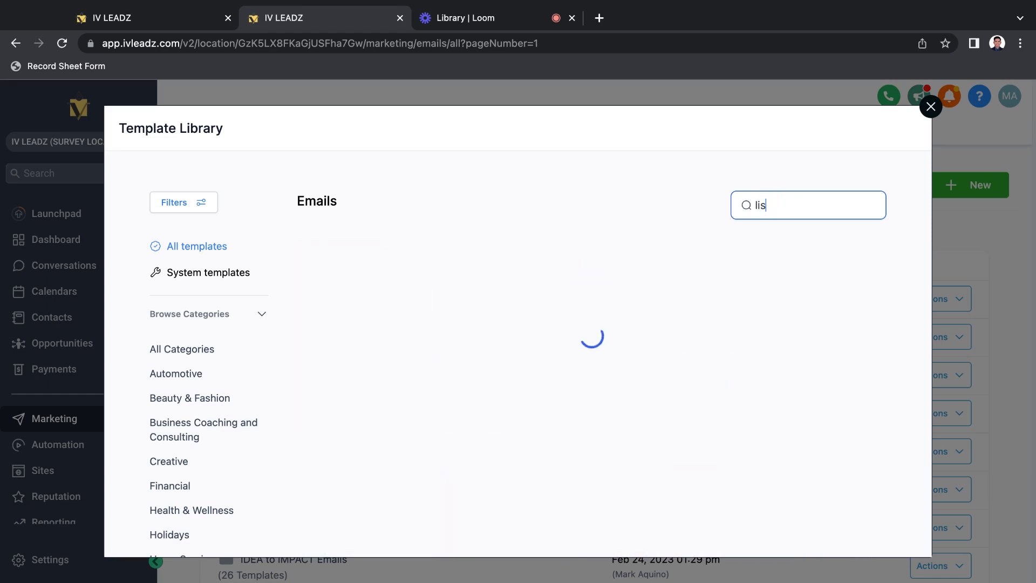
{"action": "mouse_move", "coordinate": [366, 384]}
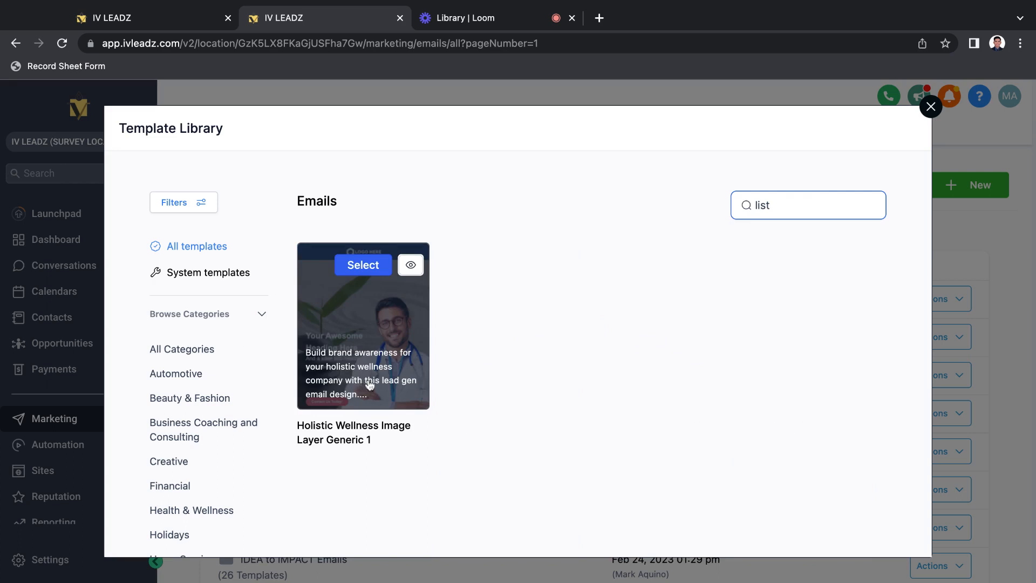
{"action": "key", "text": "super+a"}
{"action": "type", "text": "email"}
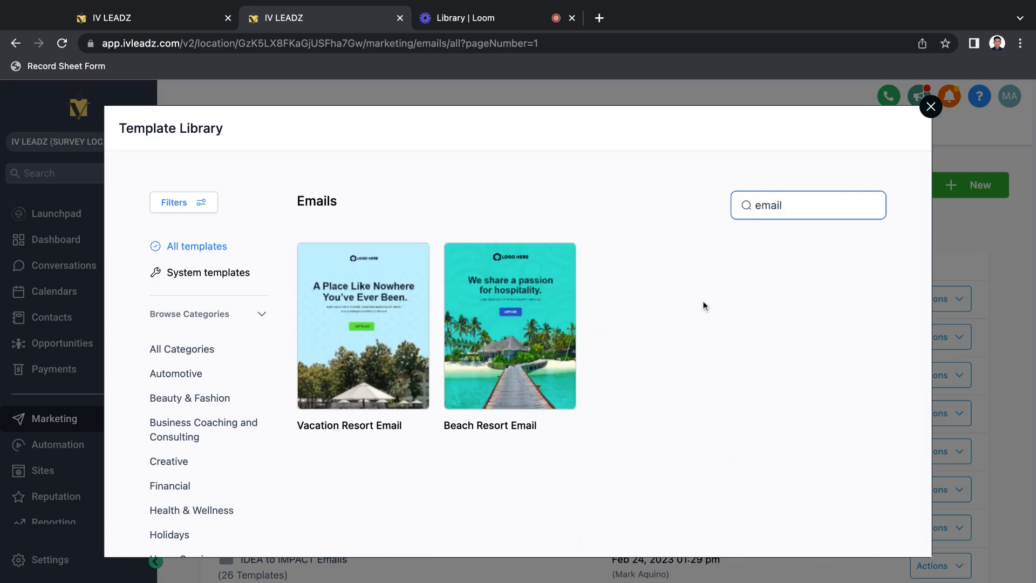
Expand the template categories, filter by Health & Wellness, and close the template library without choosing one.
{"action": "scroll", "coordinate": [178, 370], "scroll_direction": "down", "scroll_amount": 2}
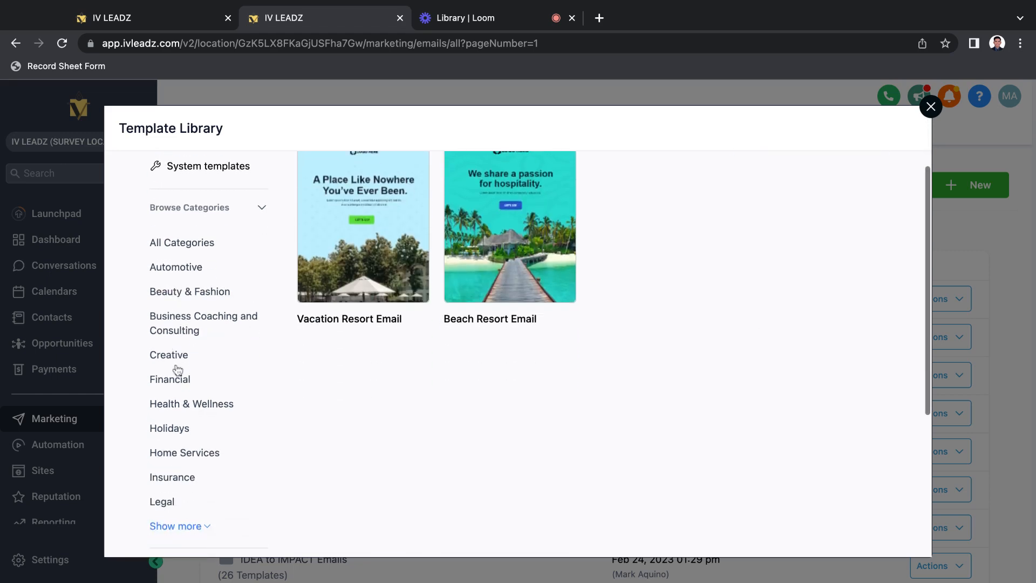
{"action": "scroll", "coordinate": [177, 407], "scroll_direction": "down", "scroll_amount": 1}
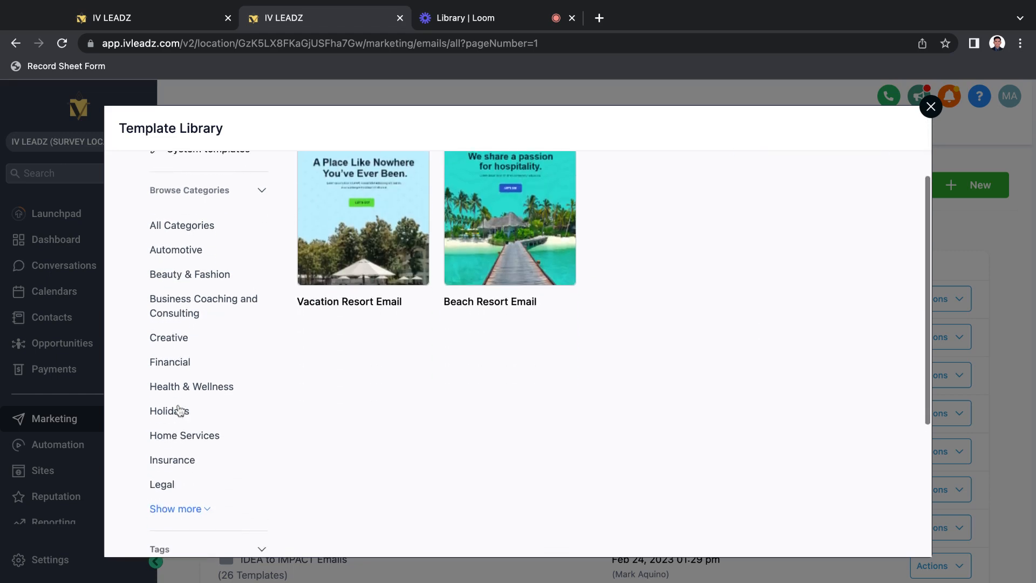
{"action": "scroll", "coordinate": [180, 411], "scroll_direction": "down", "scroll_amount": 2}
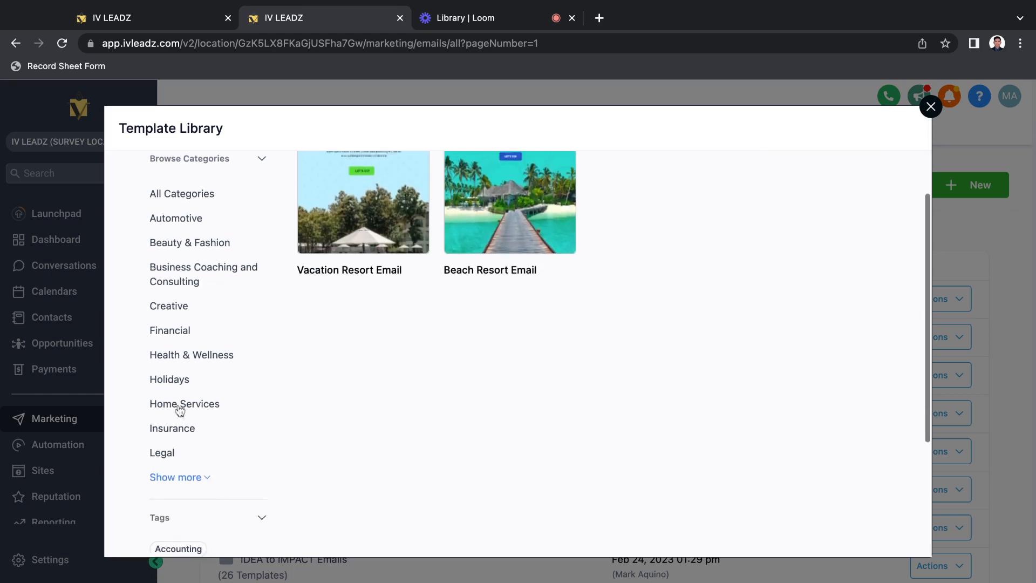
{"action": "left_click", "coordinate": [191, 473]}
{"action": "left_click", "coordinate": [224, 353]}
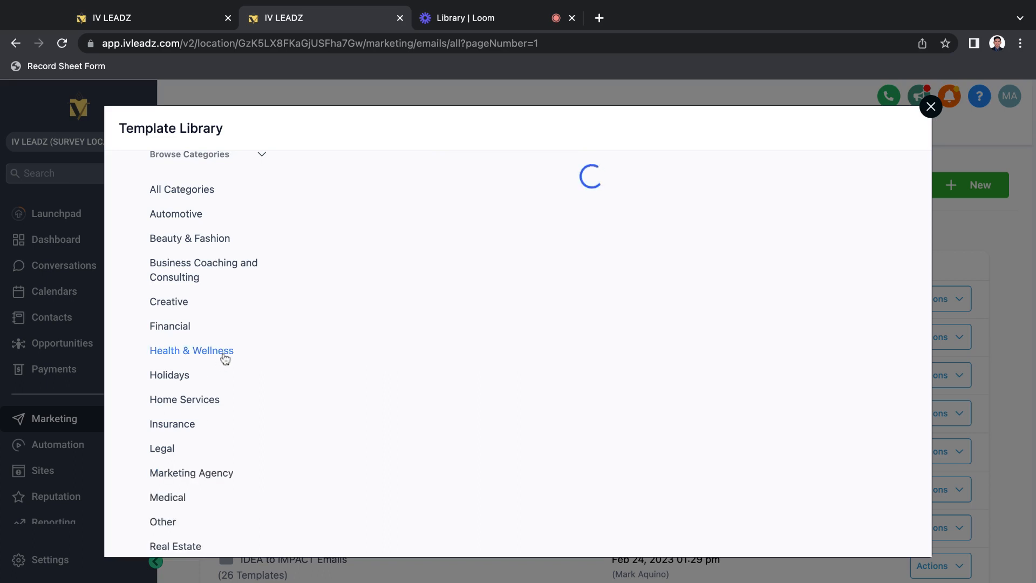
{"action": "scroll", "coordinate": [231, 351], "scroll_direction": "up", "scroll_amount": 8}
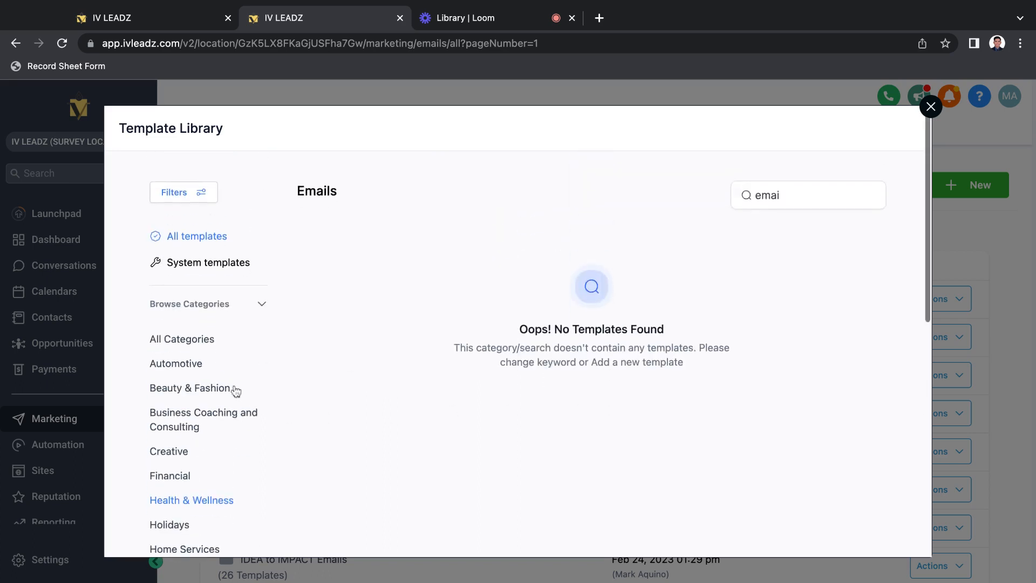
{"action": "scroll", "coordinate": [236, 391], "scroll_direction": "down", "scroll_amount": 6}
{"action": "scroll", "coordinate": [224, 340], "scroll_direction": "up", "scroll_amount": 5}
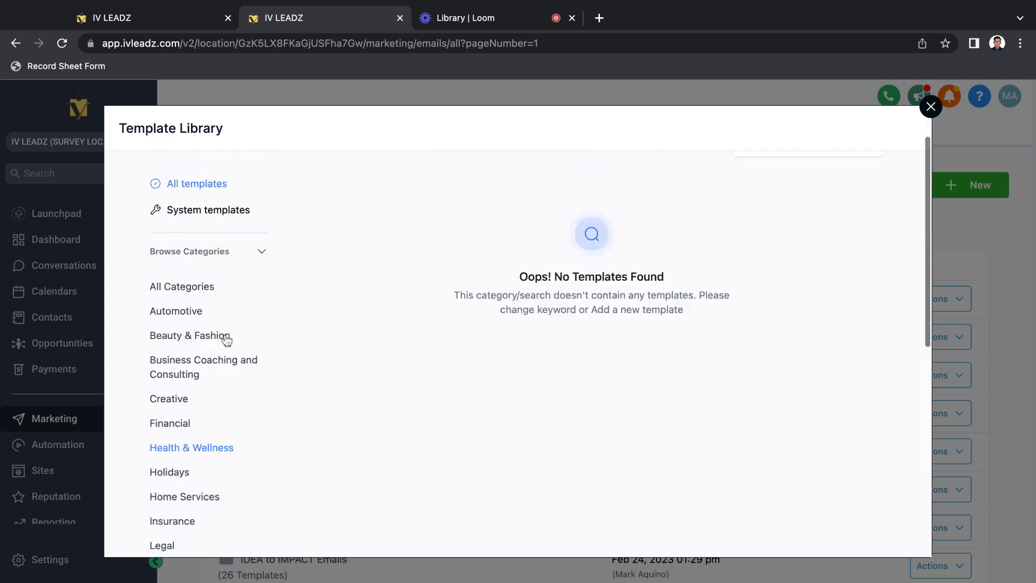
{"action": "scroll", "coordinate": [227, 340], "scroll_direction": "up", "scroll_amount": 2}
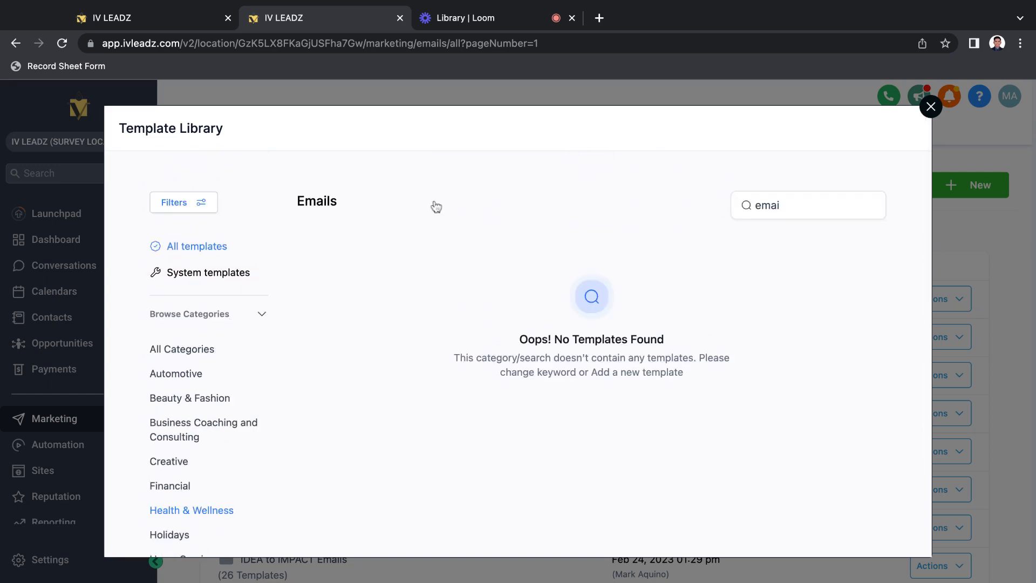
{"action": "left_click", "coordinate": [931, 106]}
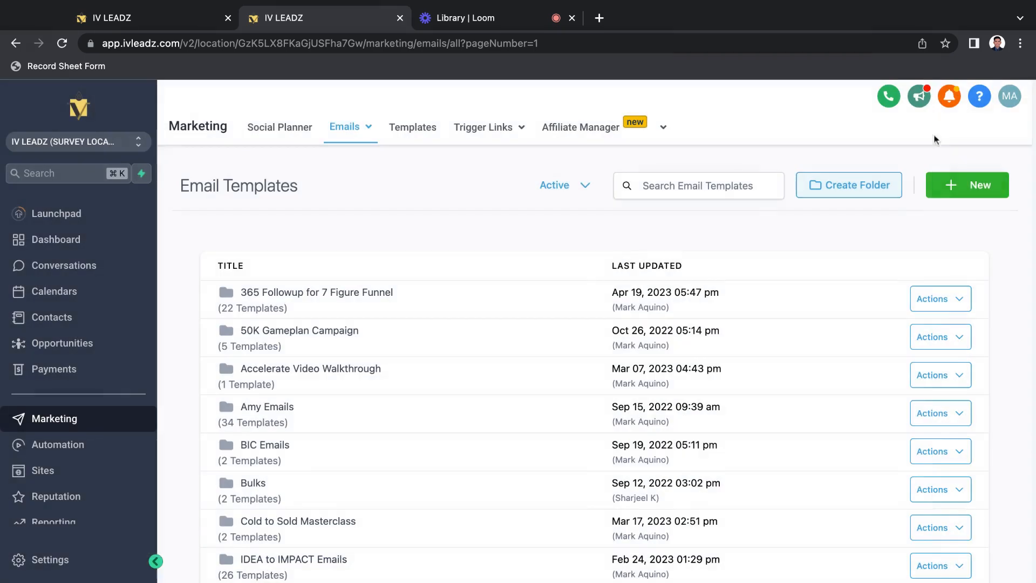
Create a new blank email template using the Design Editor.
{"action": "left_click", "coordinate": [945, 193]}
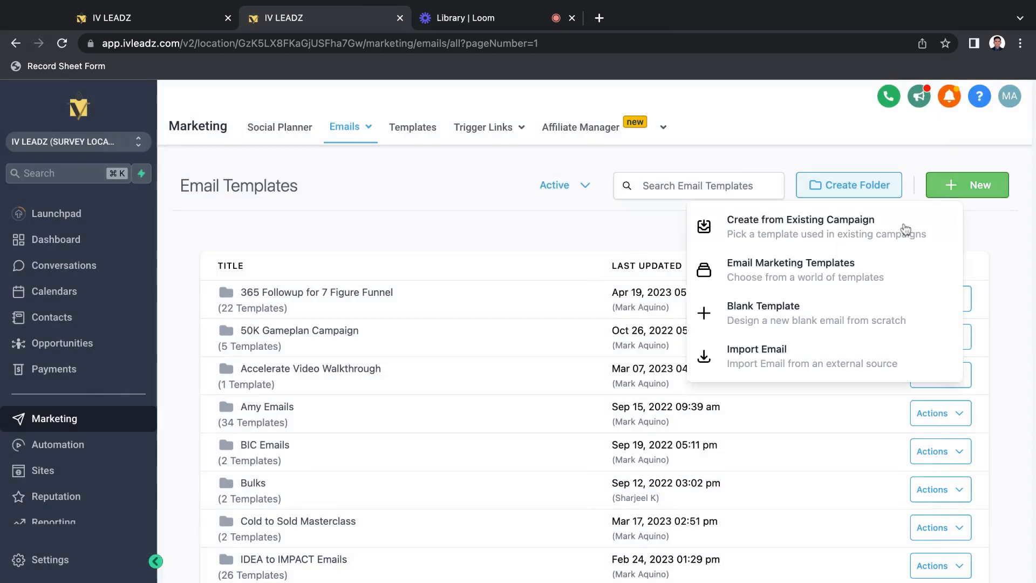
{"action": "left_click", "coordinate": [810, 318]}
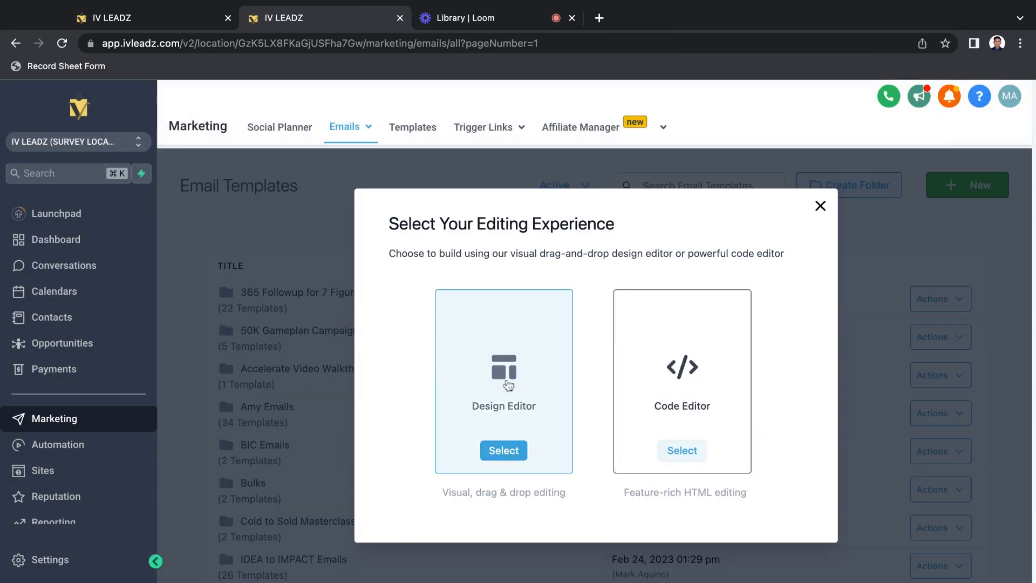
{"action": "left_click", "coordinate": [529, 369]}
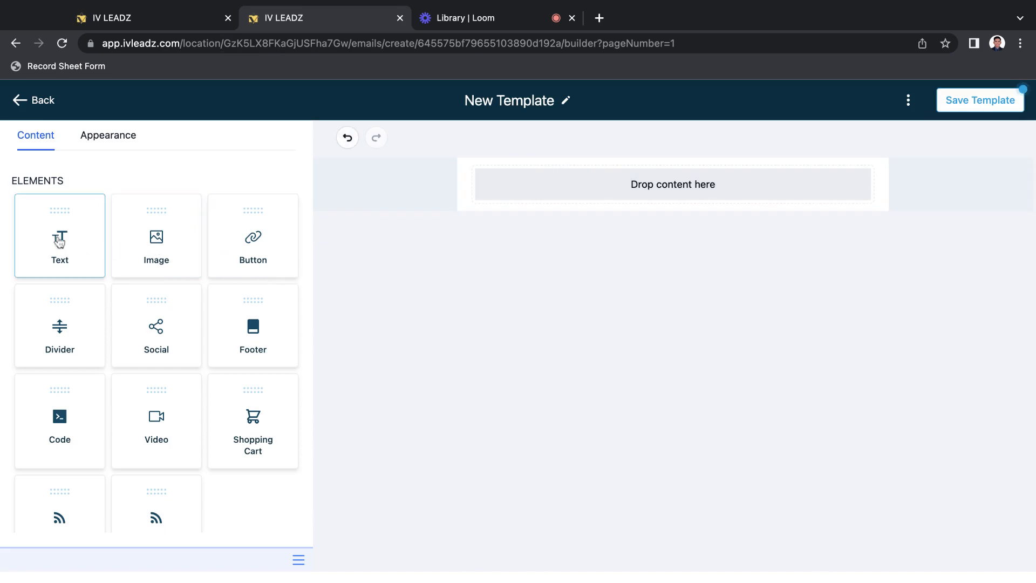
Add a Text element to the email and replace its placeholder text with the greeting "Hi {{contact.first_name}}," using the contact's First Name custom value.
{"action": "left_click_drag", "start_coordinate": [60, 241], "coordinate": [522, 194]}
{"action": "key", "text": "ctrl+a"}
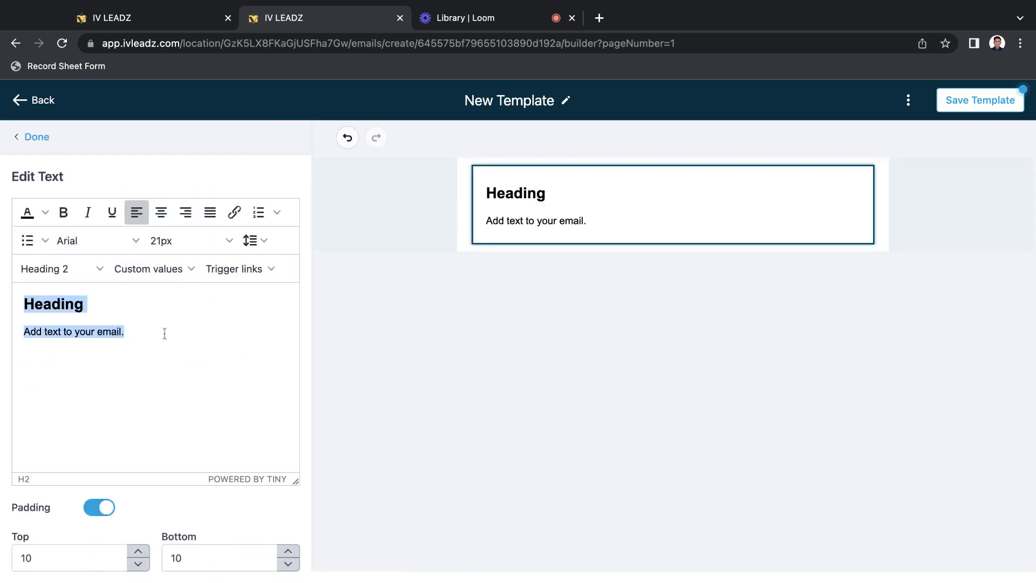
{"action": "type", "text": "Hi"}
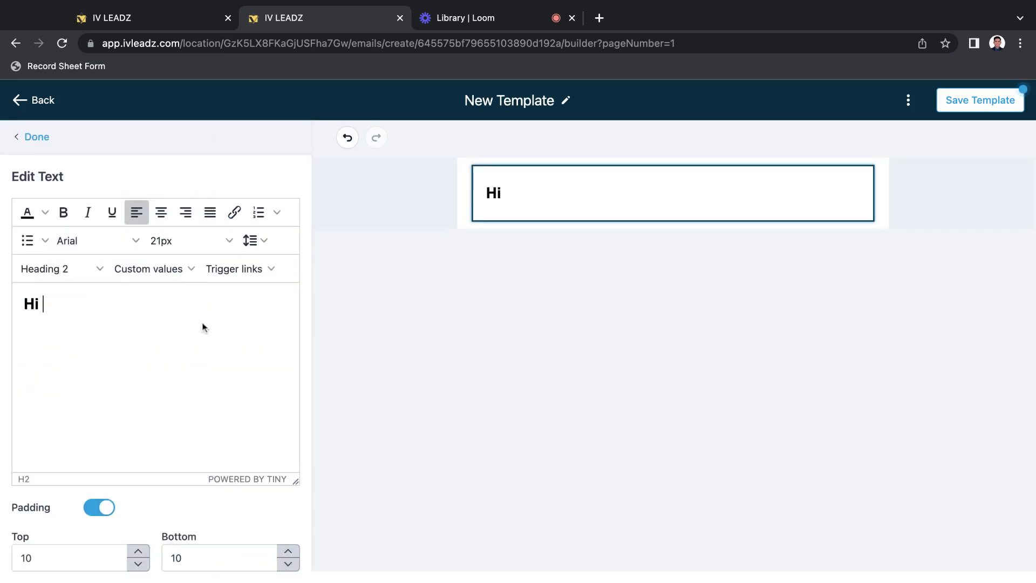
{"action": "left_click", "coordinate": [149, 269]}
{"action": "mouse_move", "coordinate": [146, 293]}
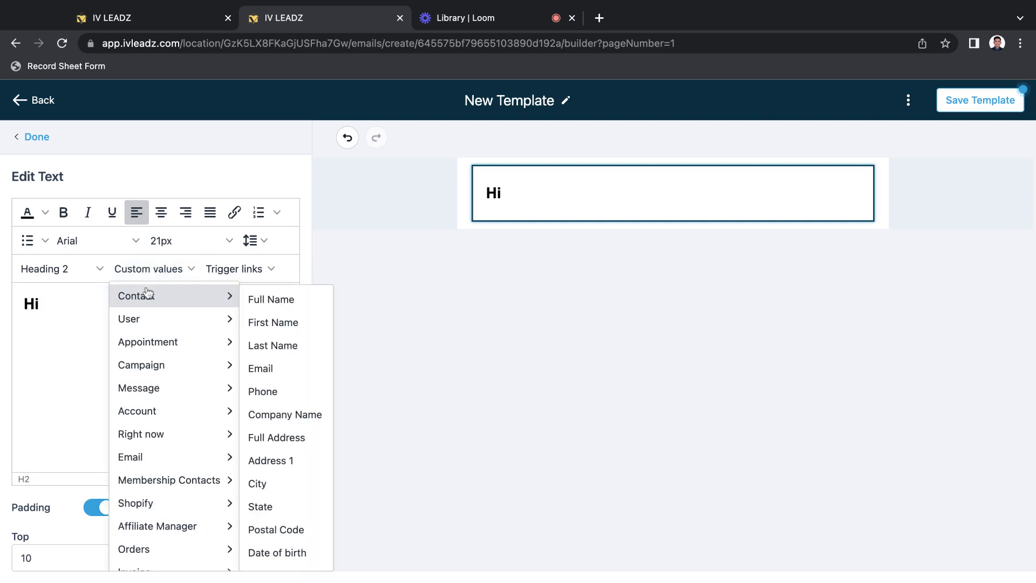
{"action": "left_click", "coordinate": [274, 322]}
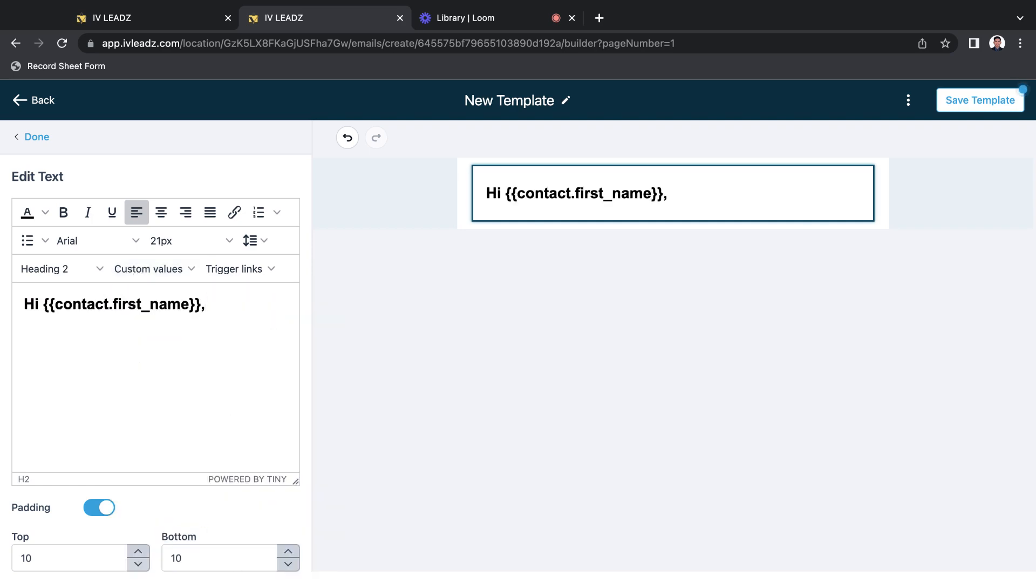
Change the greeting line's text style to Paragraph.
{"action": "triple_click", "coordinate": [259, 296]}
{"action": "left_click", "coordinate": [89, 273]}
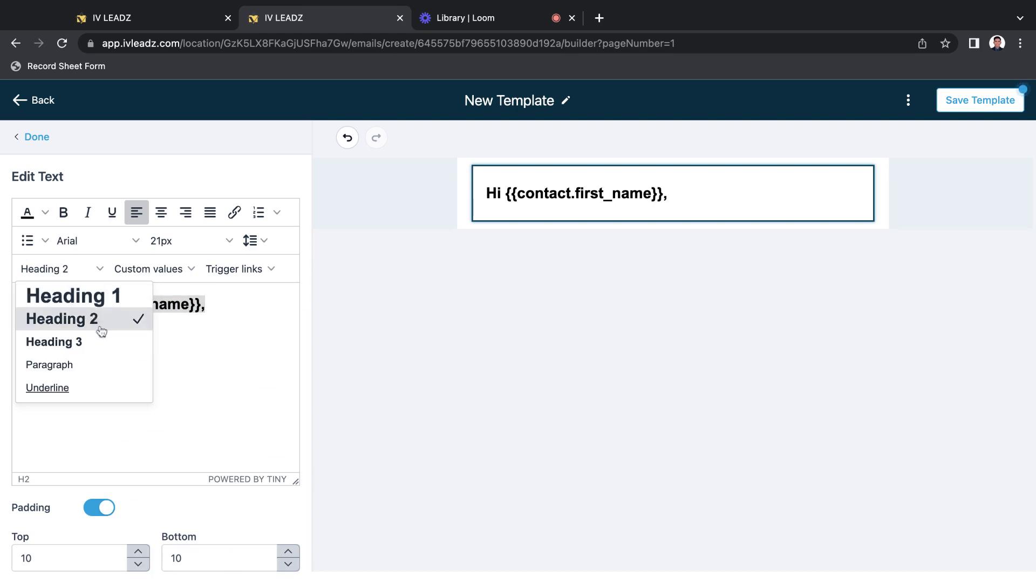
{"action": "left_click", "coordinate": [108, 365]}
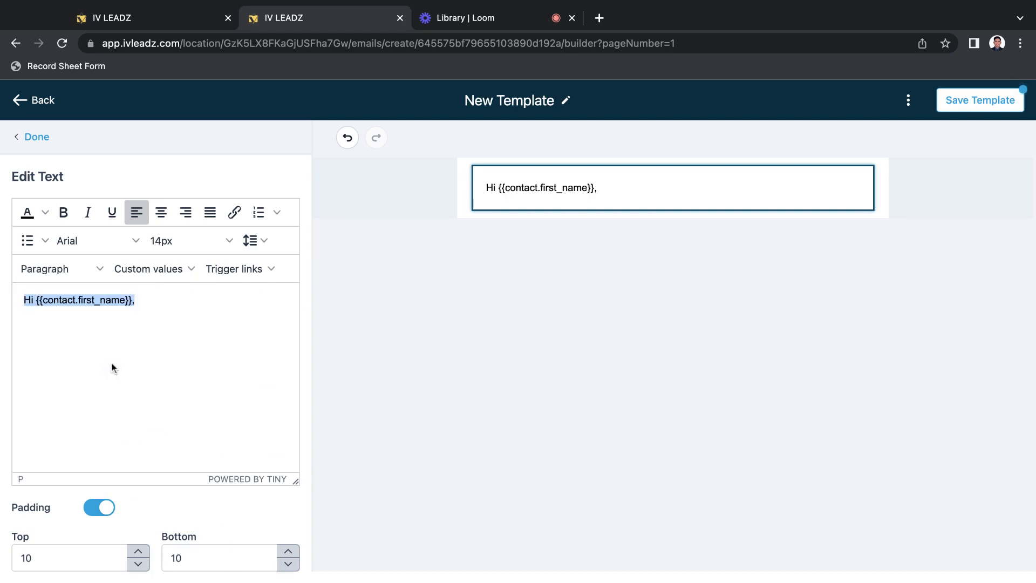
Add the line "Thank you for subscribing to our list!" below the greeting and finish editing the text element.
{"action": "left_click", "coordinate": [203, 315]}
{"action": "key", "text": "Return"}
{"action": "type", "text": "Thank you "}
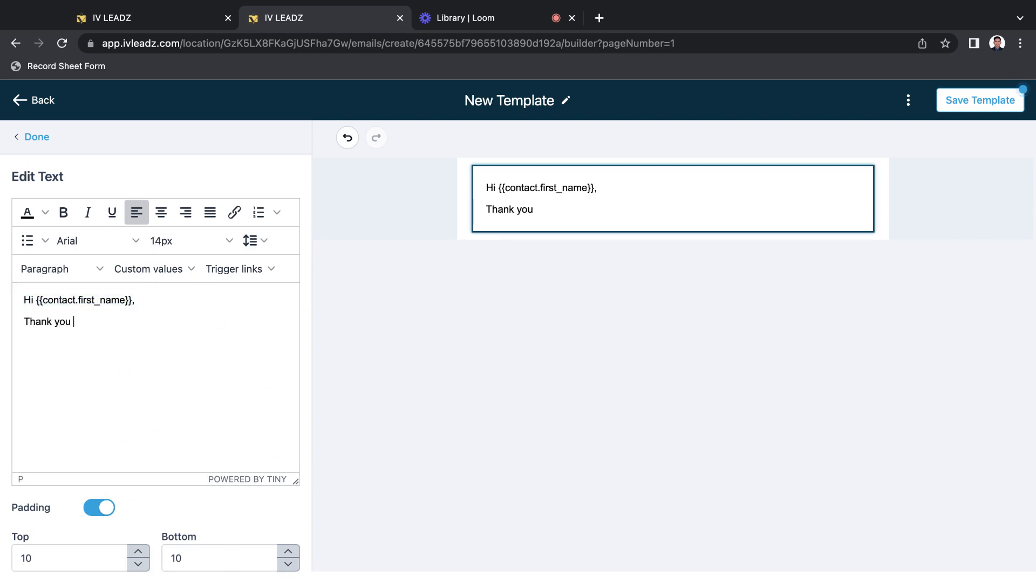
{"action": "type", "text": "for subscribi"}
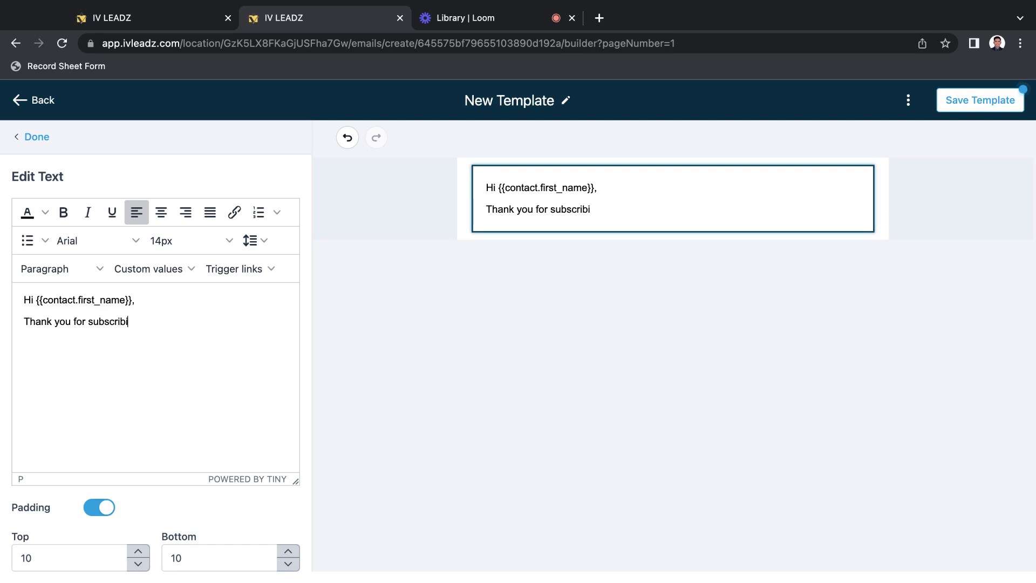
{"action": "type", "text": "ng to our lis"}
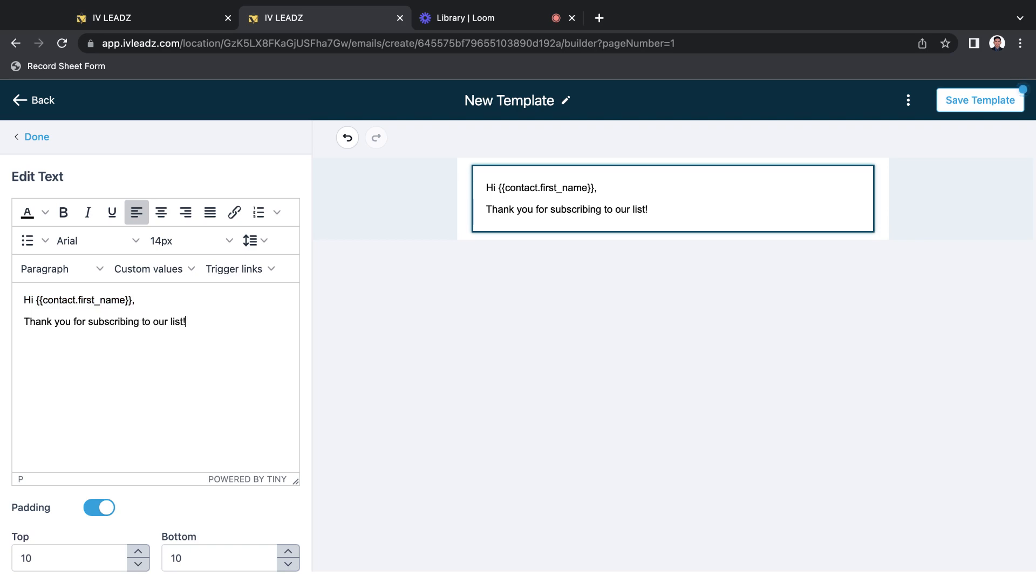
{"action": "type", "text": "t!"}
{"action": "key", "text": "Return"}
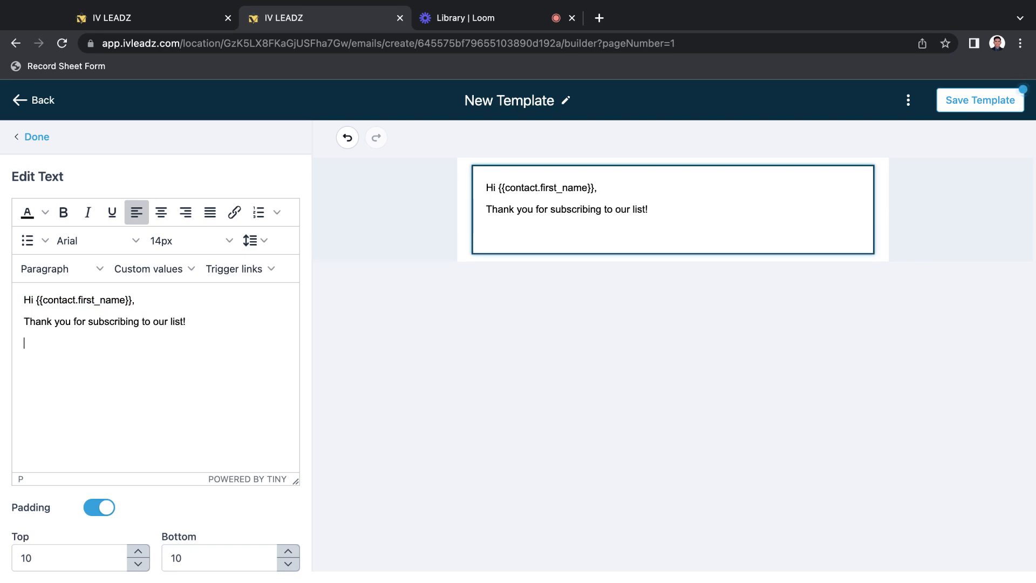
{"action": "left_click", "coordinate": [36, 137]}
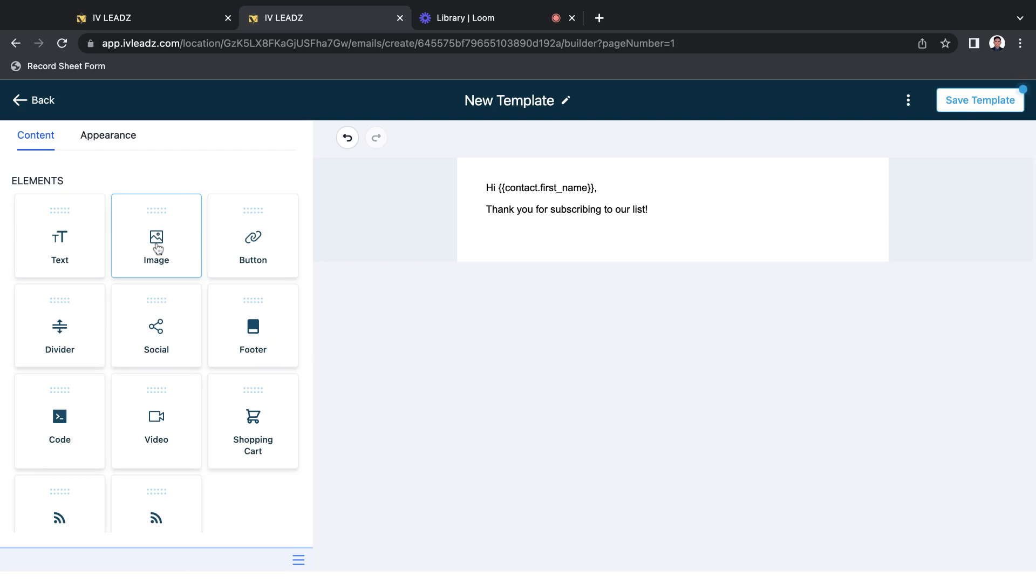
Add an Image element above the text and replace its placeholder with the "Your Daily Update" banner from My Media.
{"action": "left_click_drag", "start_coordinate": [156, 236], "coordinate": [637, 184]}
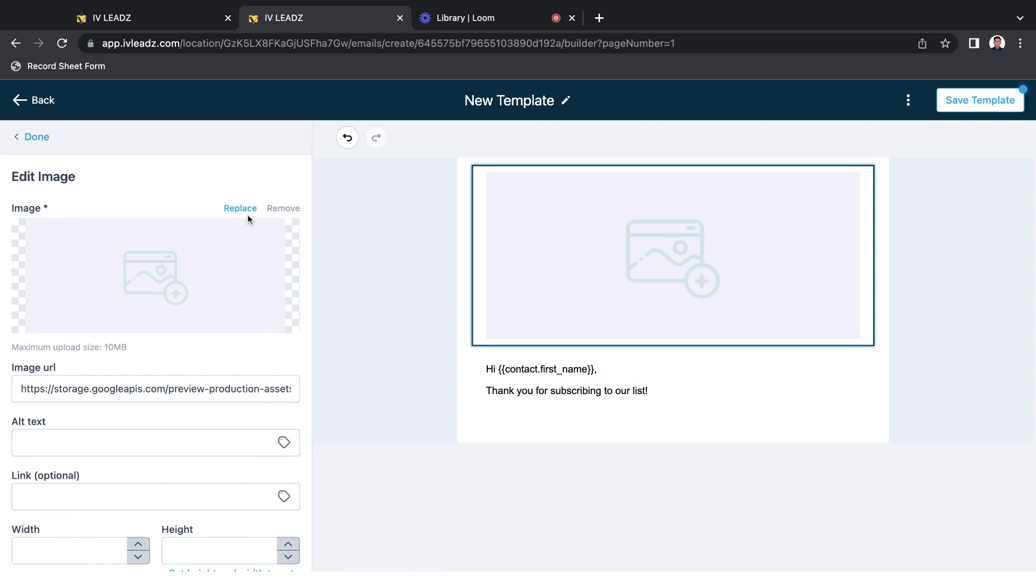
{"action": "left_click", "coordinate": [248, 213]}
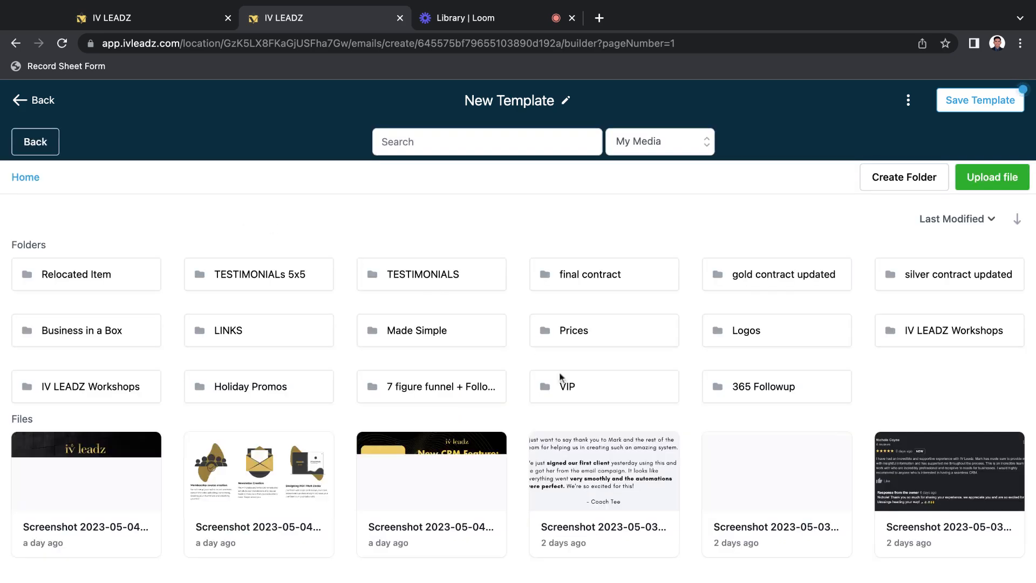
{"action": "scroll", "coordinate": [277, 430], "scroll_direction": "down", "scroll_amount": 3}
{"action": "scroll", "coordinate": [277, 429], "scroll_direction": "down", "scroll_amount": 5}
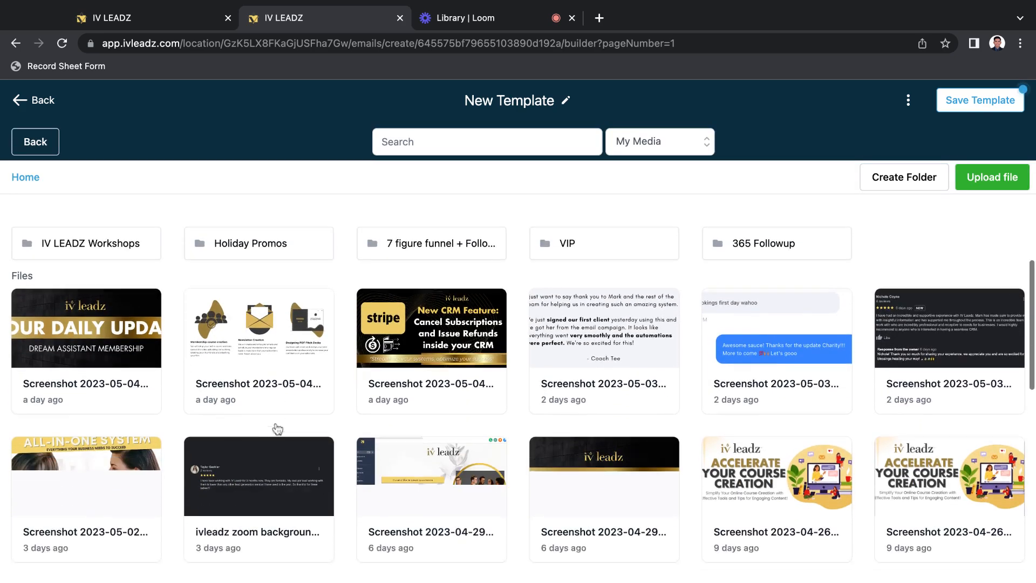
{"action": "scroll", "coordinate": [264, 391], "scroll_direction": "up", "scroll_amount": 3}
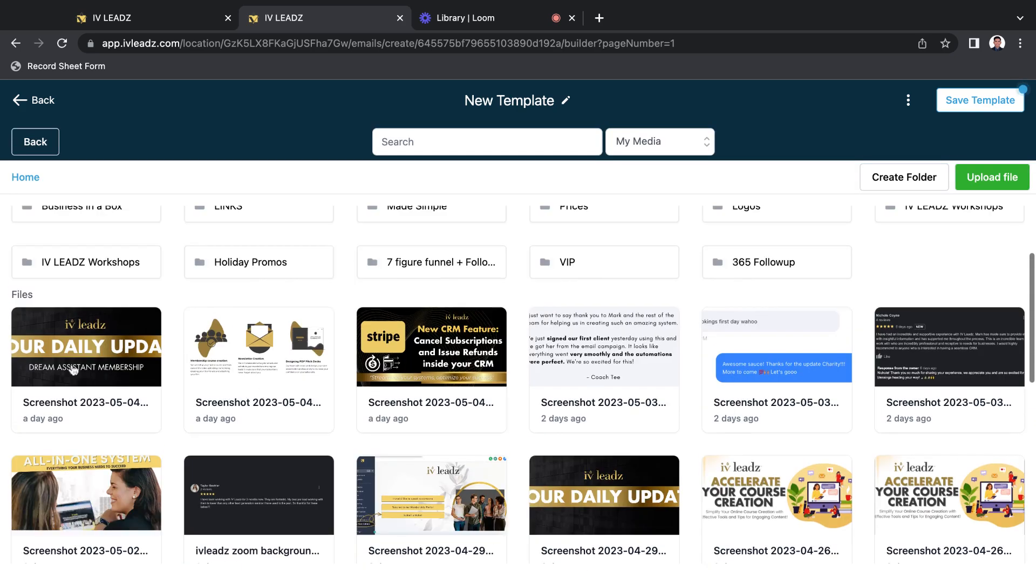
{"action": "left_click", "coordinate": [69, 361]}
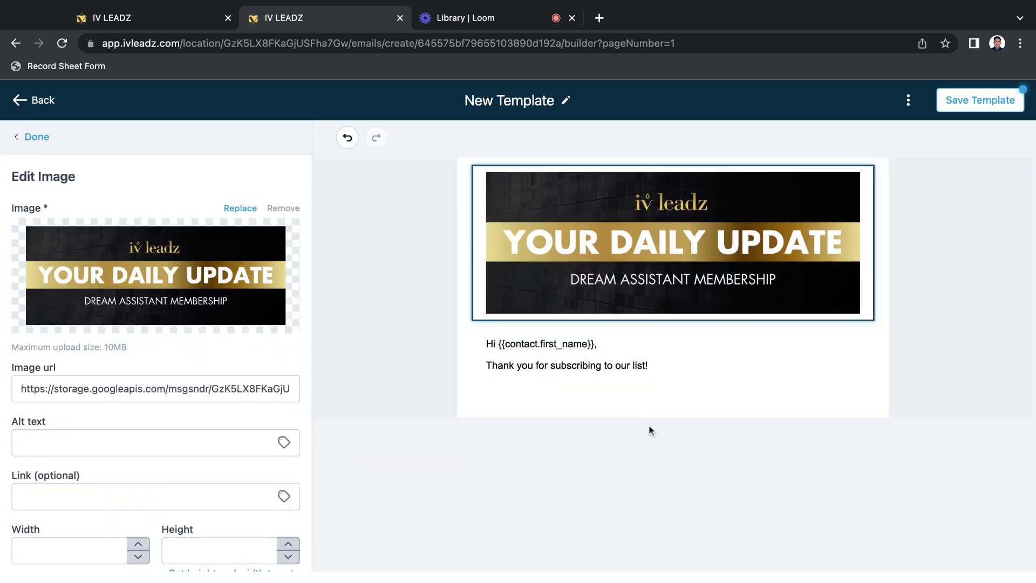
{"action": "left_click", "coordinate": [37, 137]}
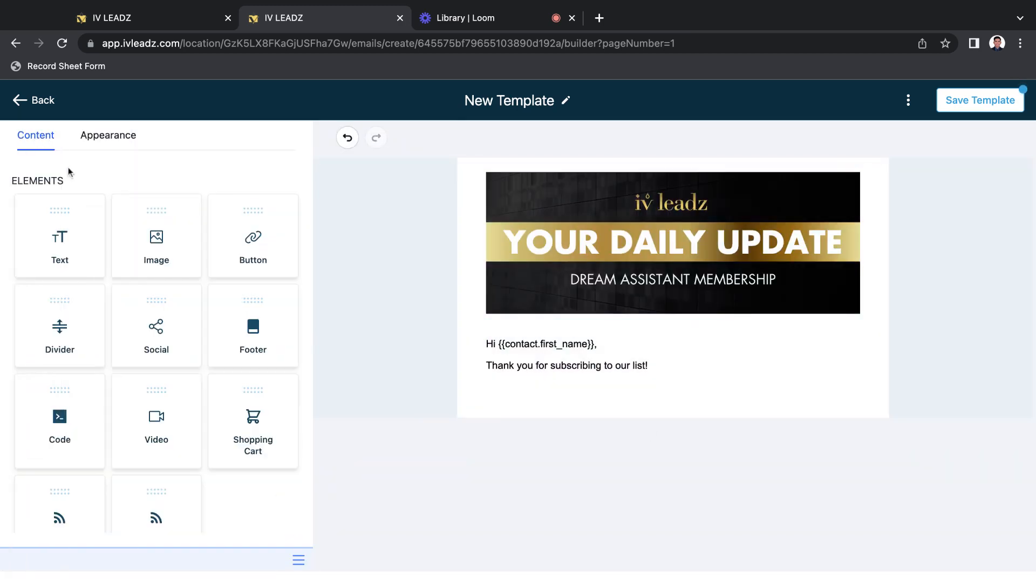
Add a Button element below the text and label it "Visit my Instgram Page".
{"action": "left_click", "coordinate": [259, 275]}
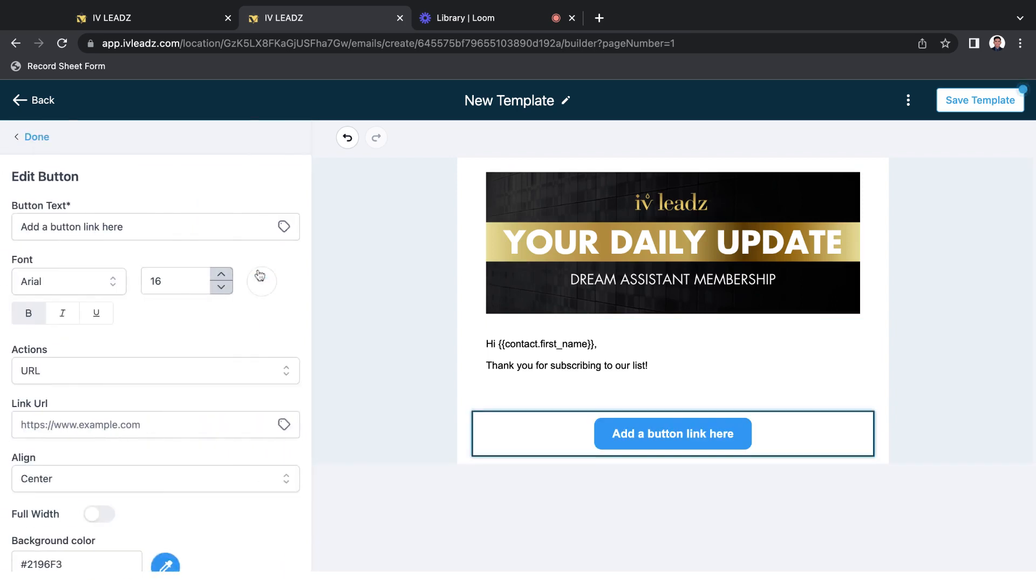
{"action": "triple_click", "coordinate": [111, 226]}
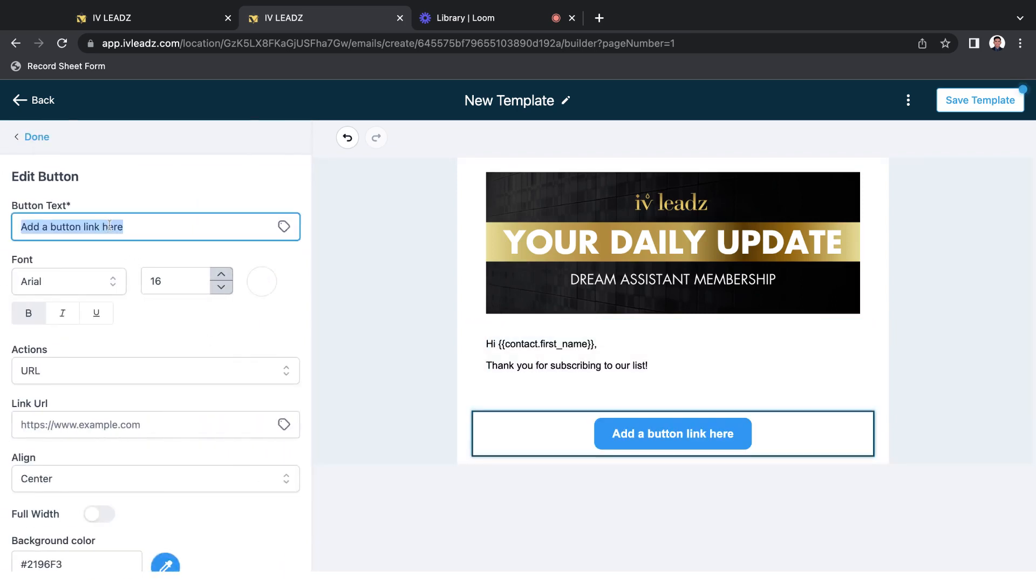
{"action": "type", "text": "Visit my"}
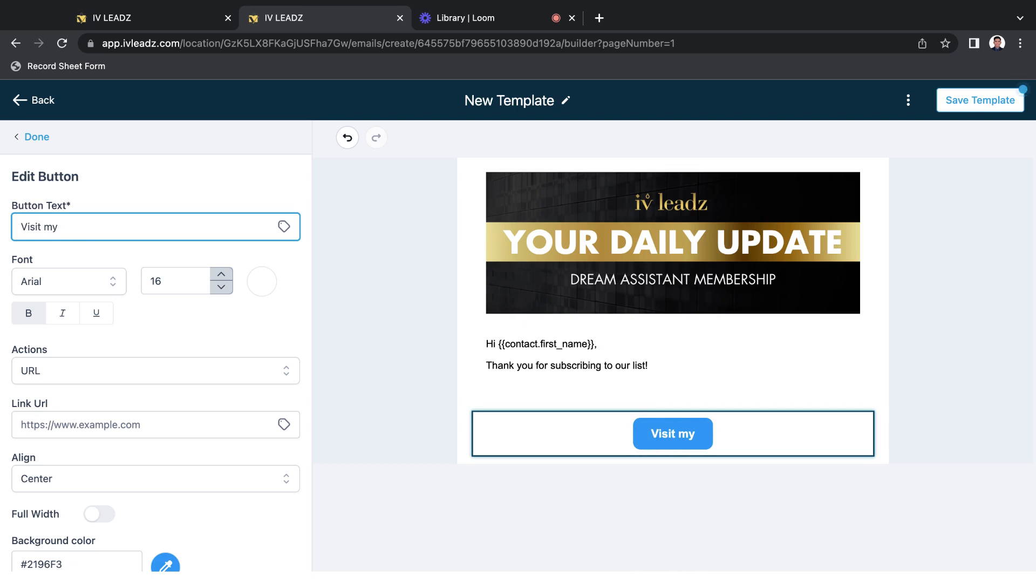
{"action": "type", "text": " Website"}
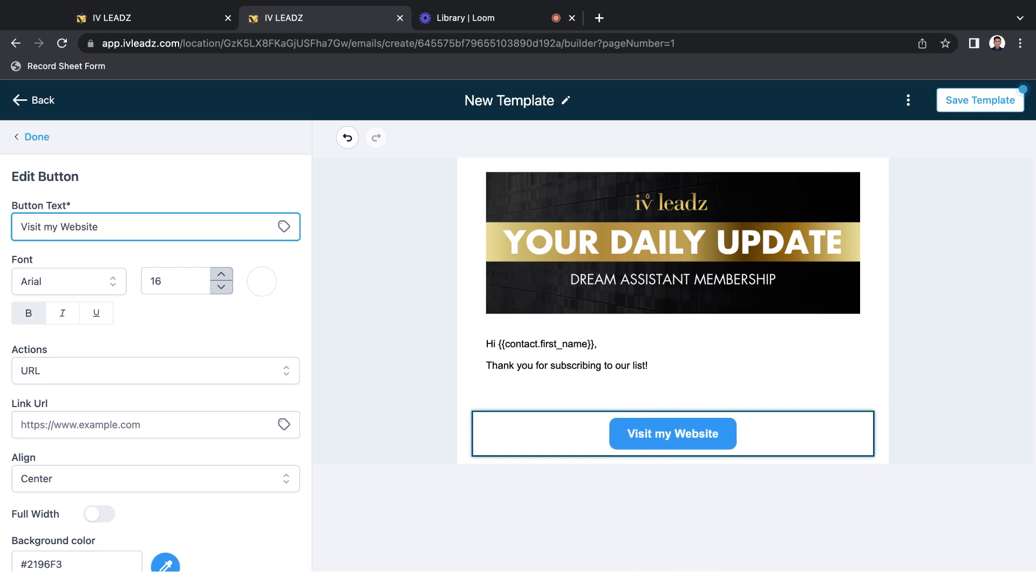
{"action": "key", "text": "BackSpace"}
{"action": "key", "text": "BackSpace"}
{"action": "key", "text": "BackSpace"}
{"action": "key", "text": "BackSpace"}
{"action": "key", "text": "BackSpace"}
{"action": "key", "text": "BackSpace"}
{"action": "key", "text": "BackSpace"}
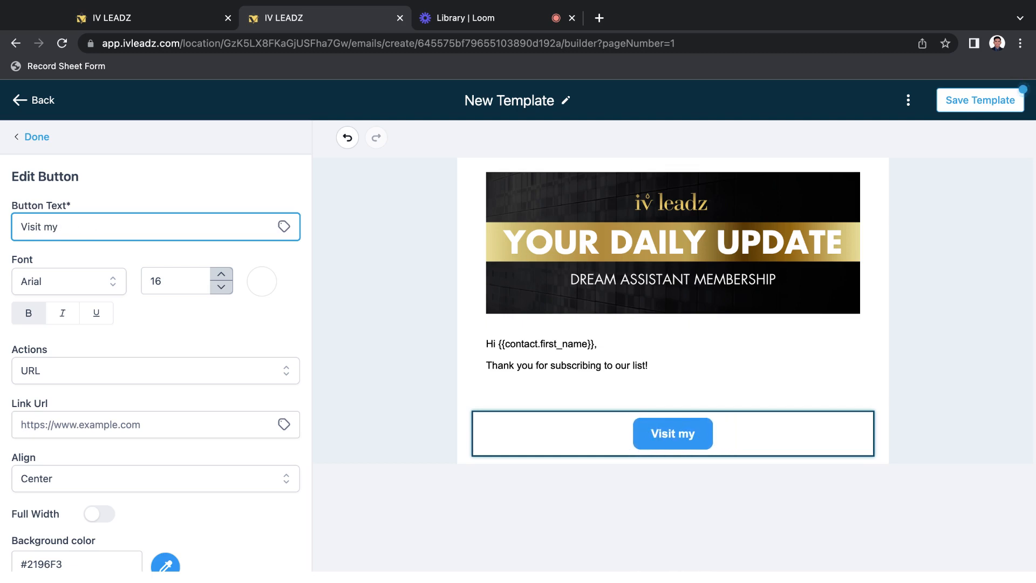
{"action": "type", "text": "Ins"}
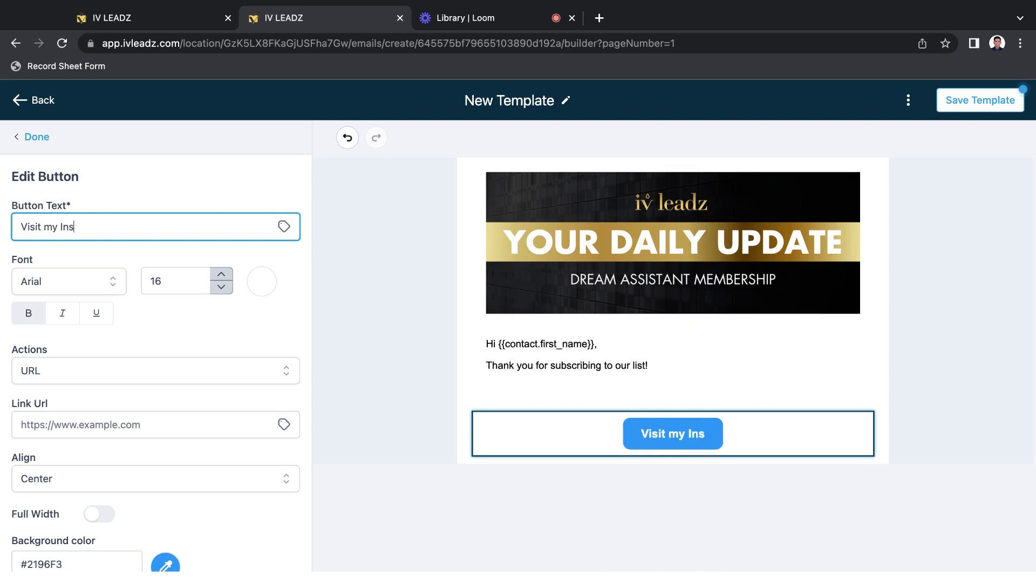
{"action": "type", "text": "tgram Page"}
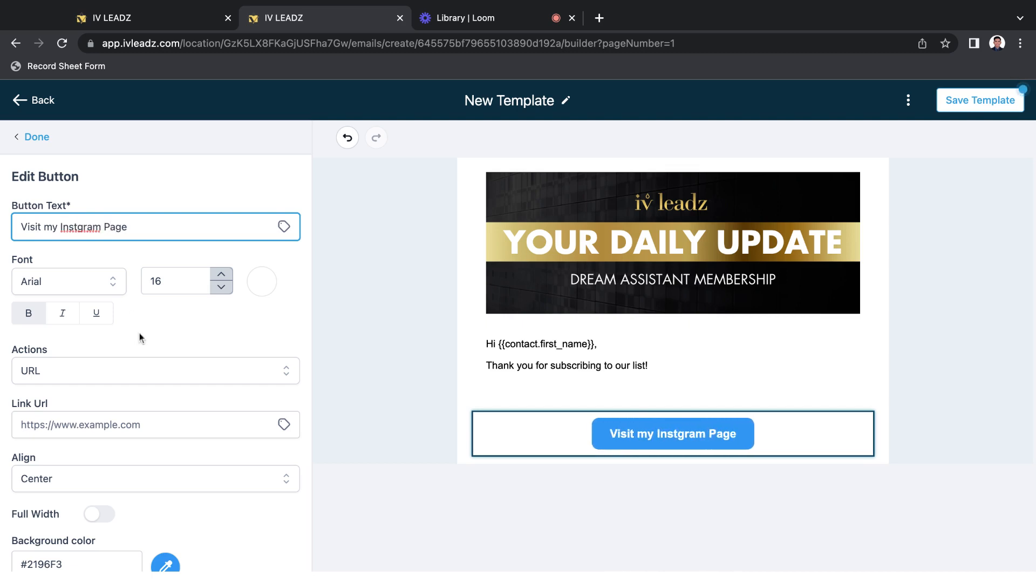
Set the button's action to URL and enter "instagram url" as its link.
{"action": "left_click", "coordinate": [70, 374]}
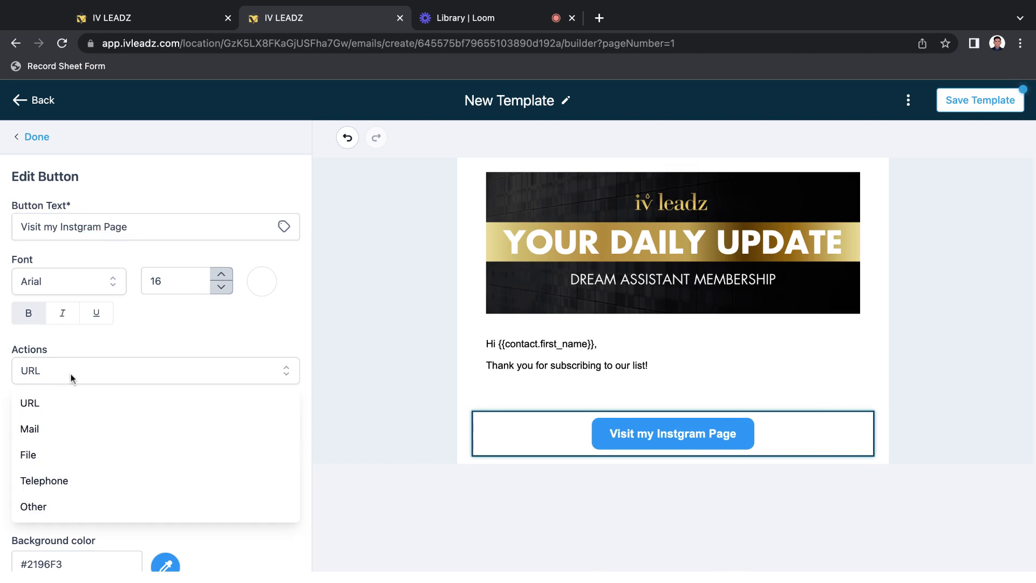
{"action": "left_click", "coordinate": [32, 403]}
{"action": "left_click", "coordinate": [167, 429]}
{"action": "type", "text": "ins"}
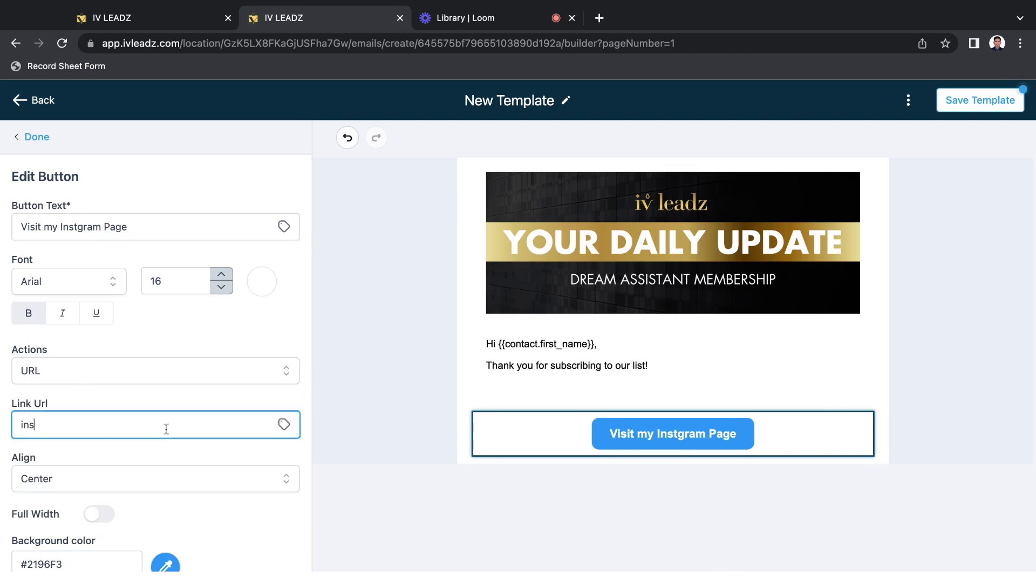
{"action": "type", "text": "tagram u"}
Change the button's background color to #997d3d and return to the list of content elements.
{"action": "scroll", "coordinate": [132, 378], "scroll_direction": "down", "scroll_amount": 5}
{"action": "left_click", "coordinate": [102, 361]}
{"action": "key", "text": "BackSpace"}
{"action": "key", "text": "BackSpace"}
{"action": "key", "text": "BackSpace"}
{"action": "key", "text": "BackSpace"}
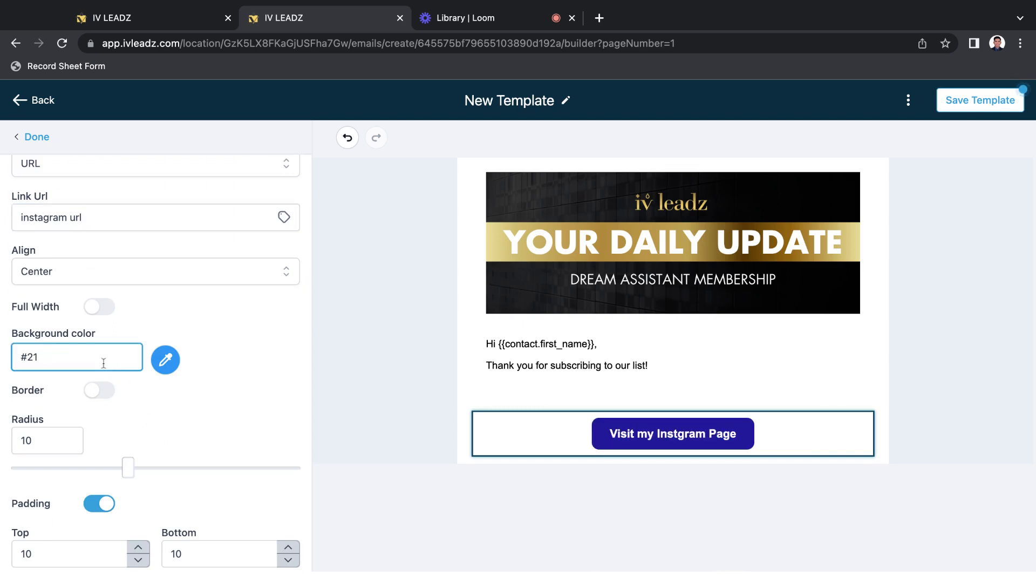
{"action": "type", "text": "997d"}
{"action": "type", "text": "3d"}
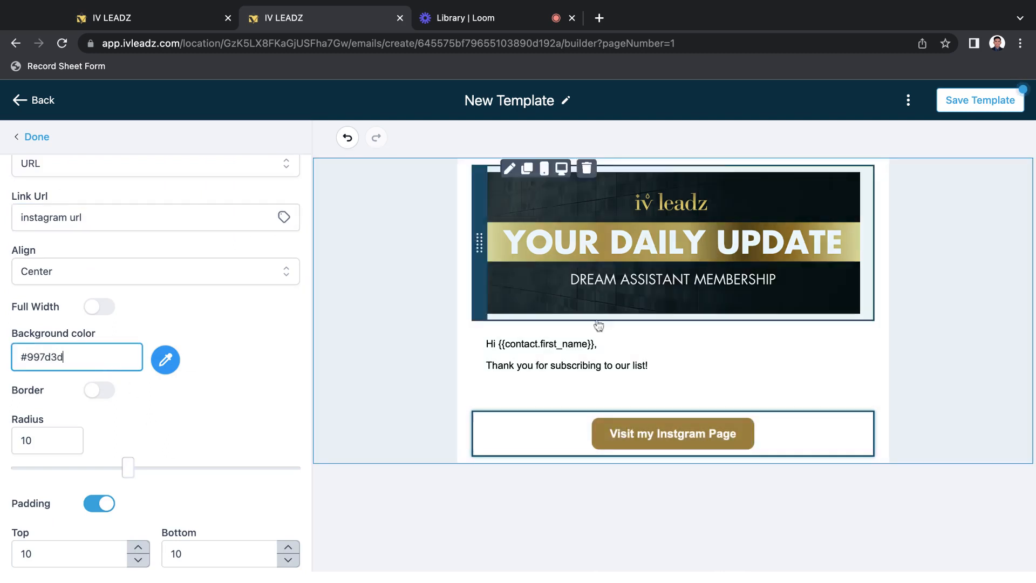
{"action": "left_click", "coordinate": [567, 356]}
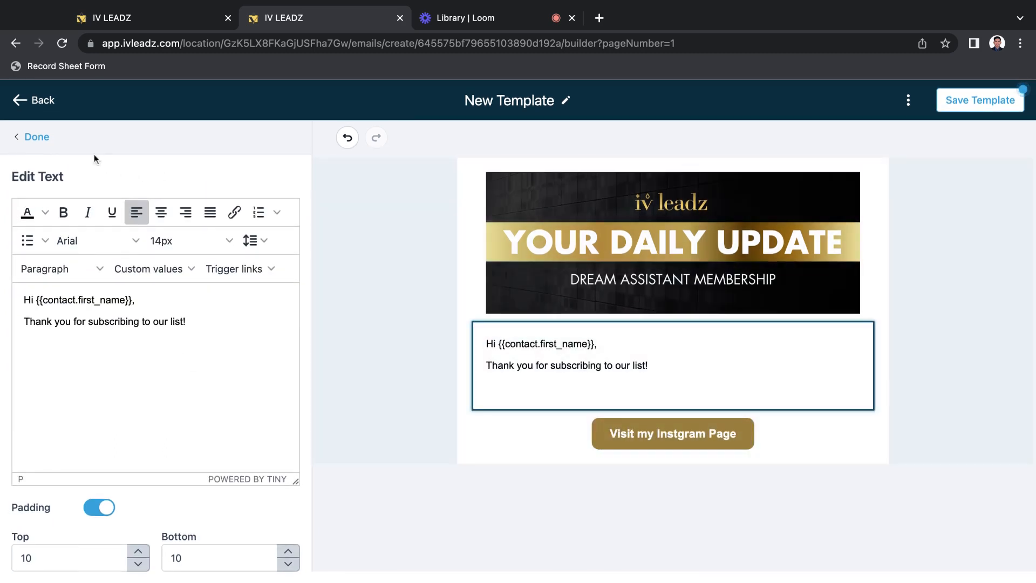
{"action": "left_click", "coordinate": [36, 137]}
Add a Footer element below the button and insert a Social icons element between the button and the footer.
{"action": "scroll", "coordinate": [222, 292], "scroll_direction": "down", "scroll_amount": 1}
{"action": "left_click_drag", "start_coordinate": [225, 297], "coordinate": [662, 462]}
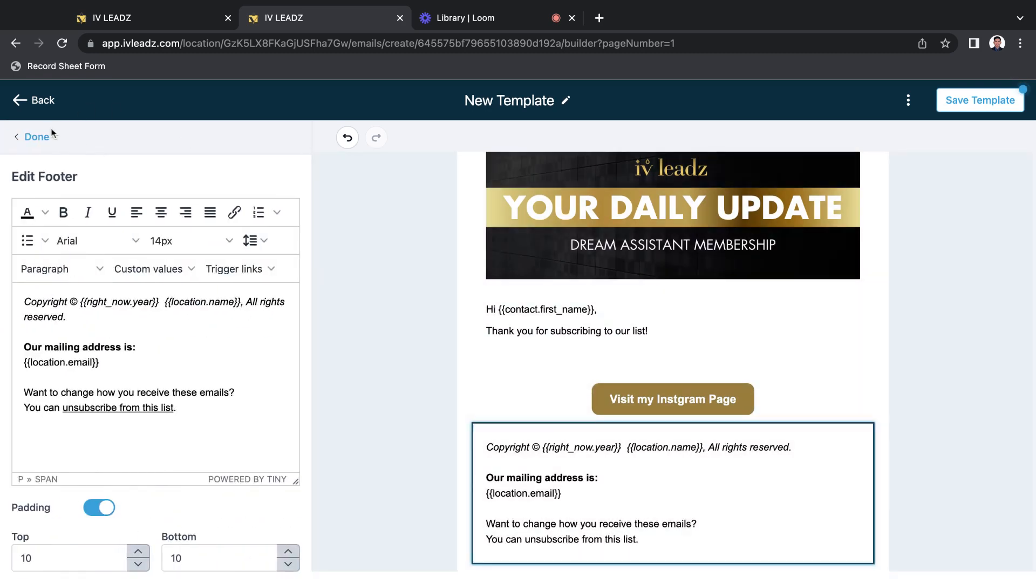
{"action": "left_click", "coordinate": [43, 138]}
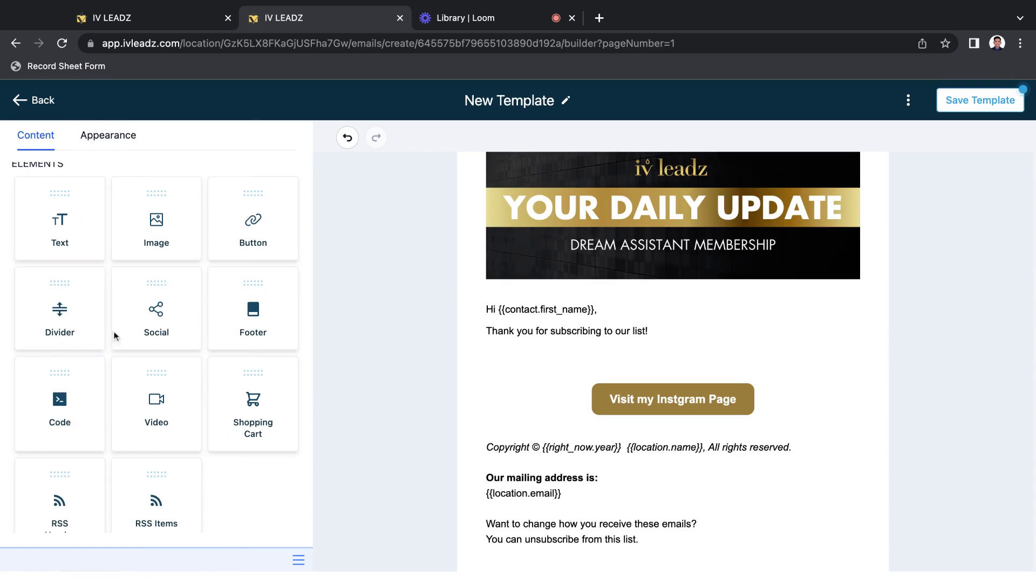
{"action": "left_click_drag", "start_coordinate": [162, 347], "coordinate": [564, 468]}
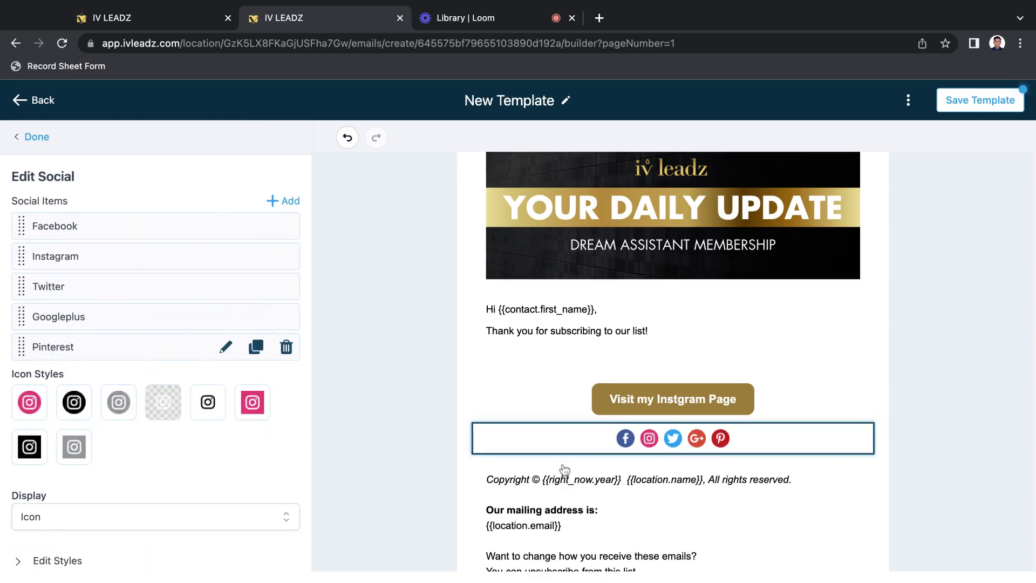
{"action": "left_click", "coordinate": [34, 137]}
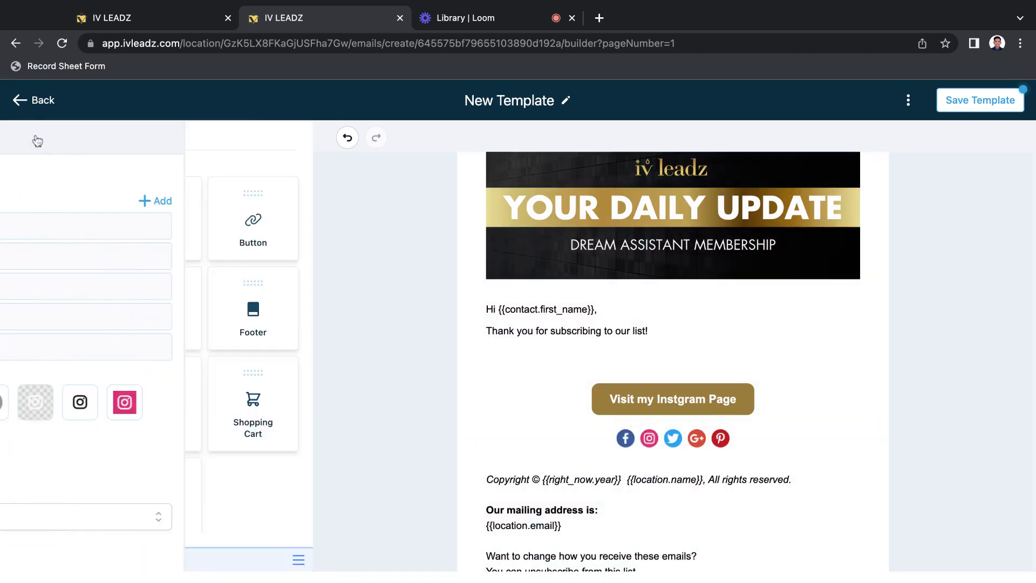
{"action": "scroll", "coordinate": [151, 407], "scroll_direction": "down", "scroll_amount": 2}
{"action": "scroll", "coordinate": [148, 407], "scroll_direction": "up", "scroll_amount": 3}
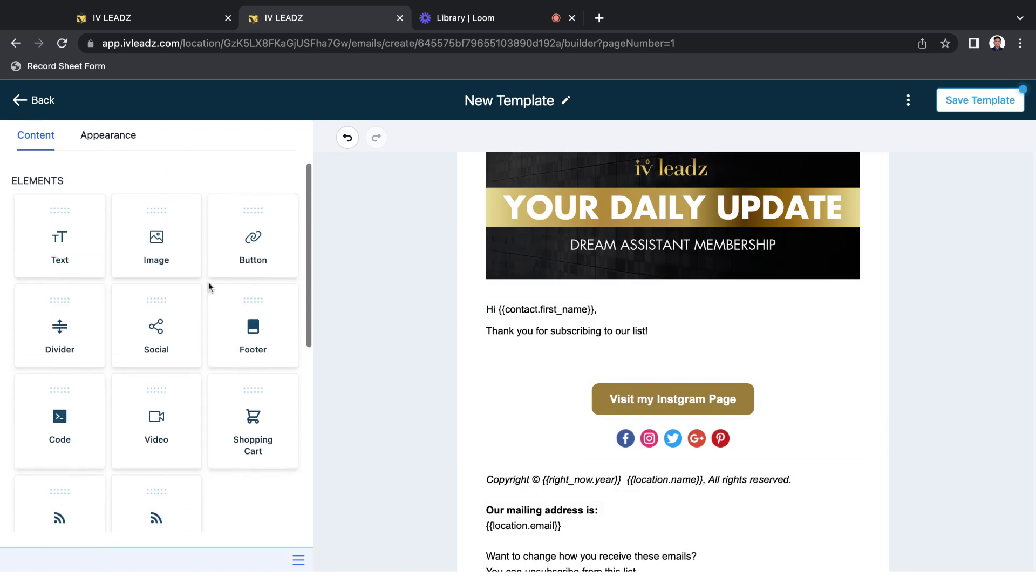
{"action": "scroll", "coordinate": [270, 383], "scroll_direction": "down", "scroll_amount": 1}
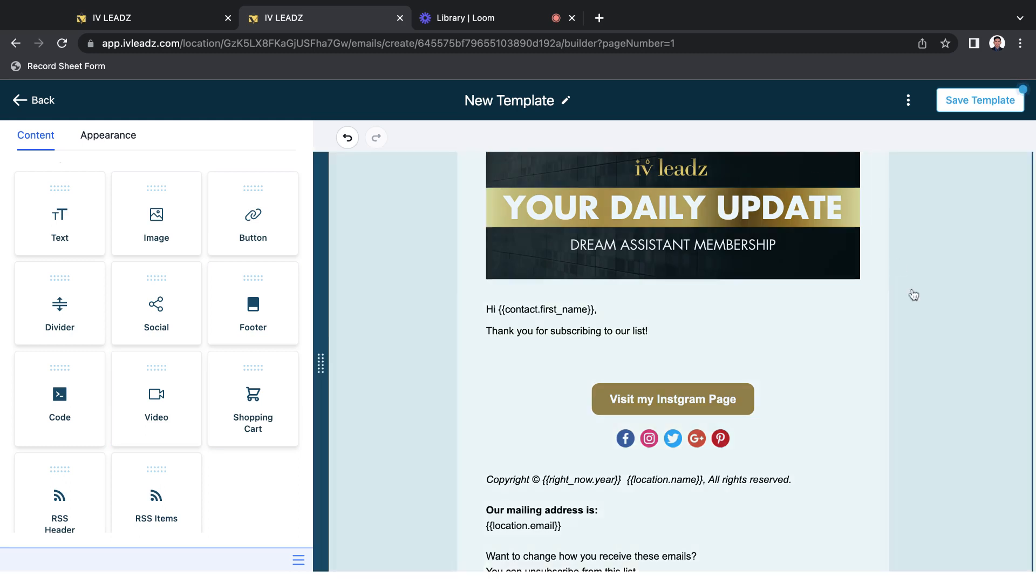
{"action": "scroll", "coordinate": [914, 294], "scroll_direction": "down", "scroll_amount": 1}
{"action": "scroll", "coordinate": [914, 294], "scroll_direction": "up", "scroll_amount": 2}
Rename the email template "Subscribe to Newsletter".
{"action": "left_click", "coordinate": [493, 103]}
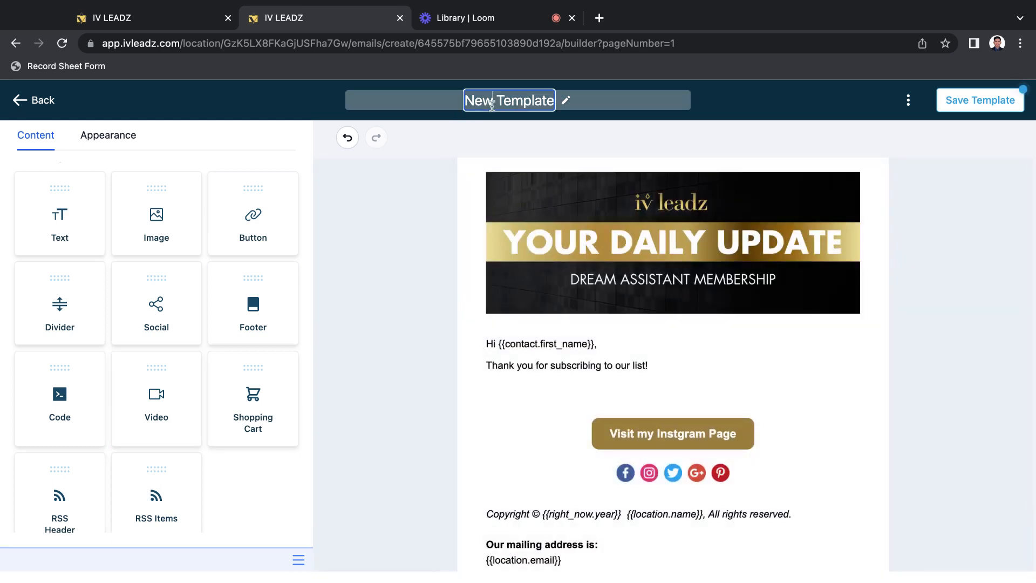
{"action": "triple_click", "coordinate": [492, 103]}
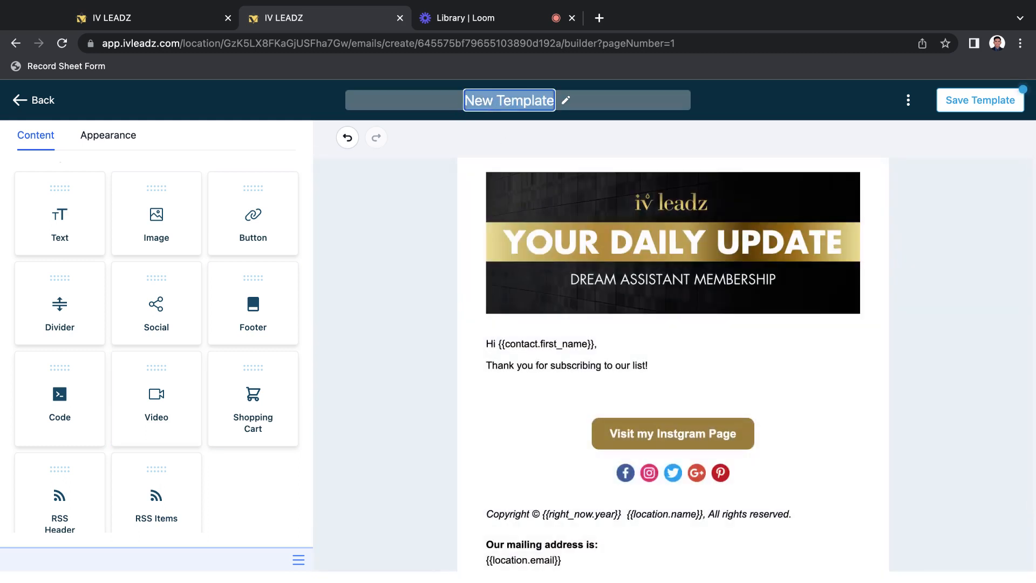
{"action": "type", "text": "S"}
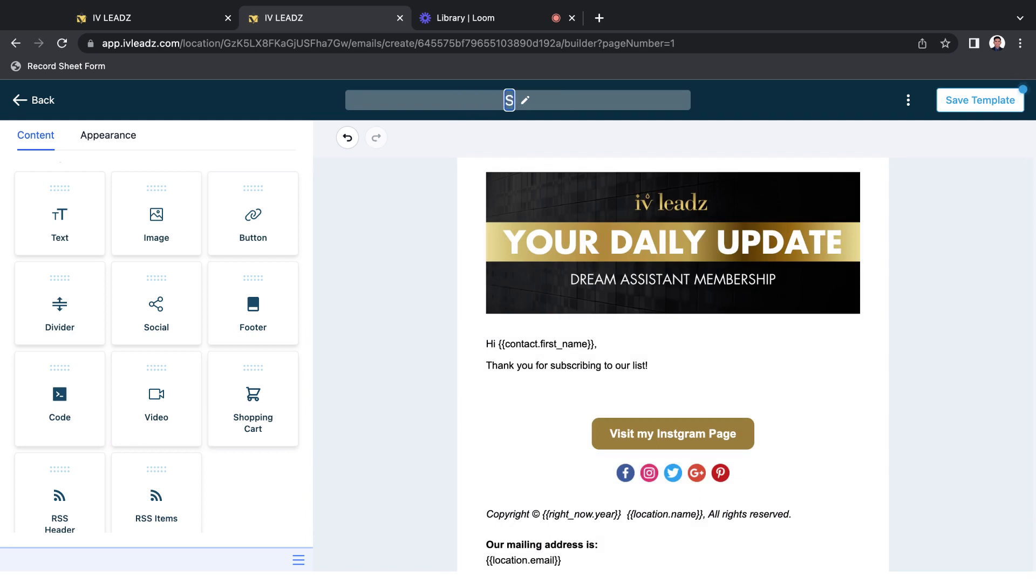
{"action": "type", "text": "ubscribe to"}
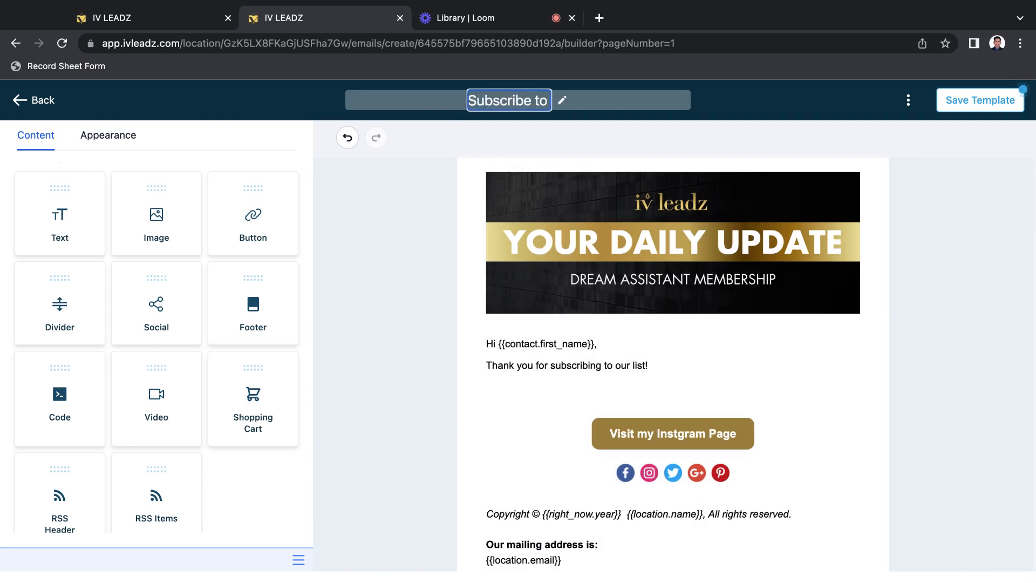
{"action": "type", "text": " Newsletteer"}
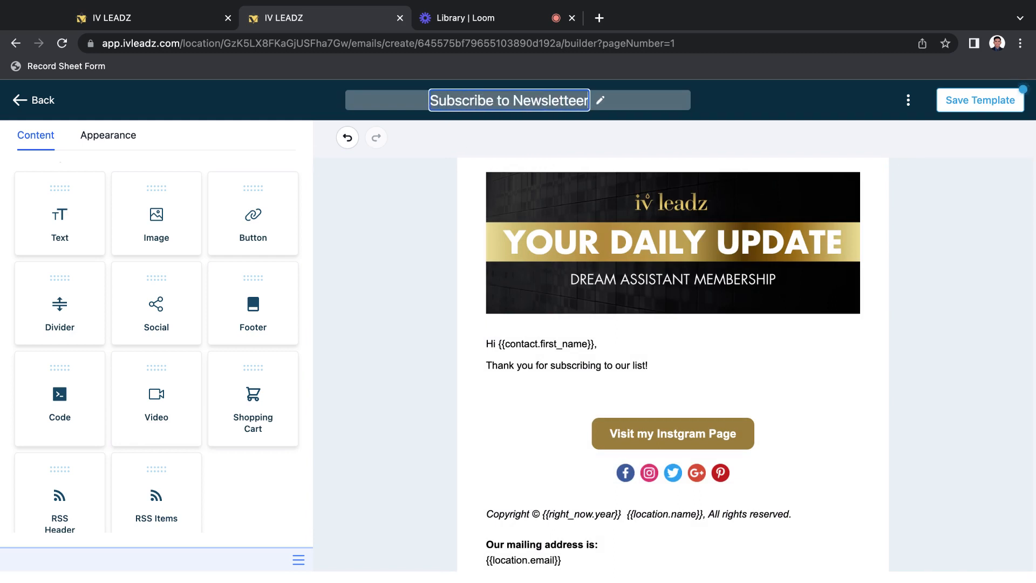
{"action": "key", "text": "BackSpace"}
{"action": "key", "text": "BackSpace"}
{"action": "type", "text": "r"}
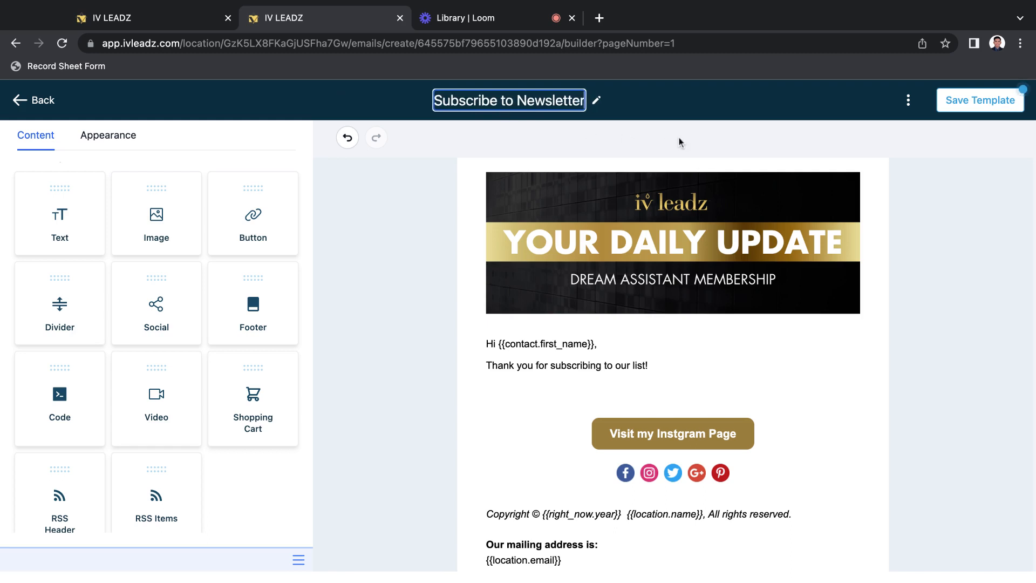
Open the settings of the "Subscribe to Newsletter" email template.
{"action": "left_click", "coordinate": [907, 110]}
{"action": "left_click", "coordinate": [759, 286]}
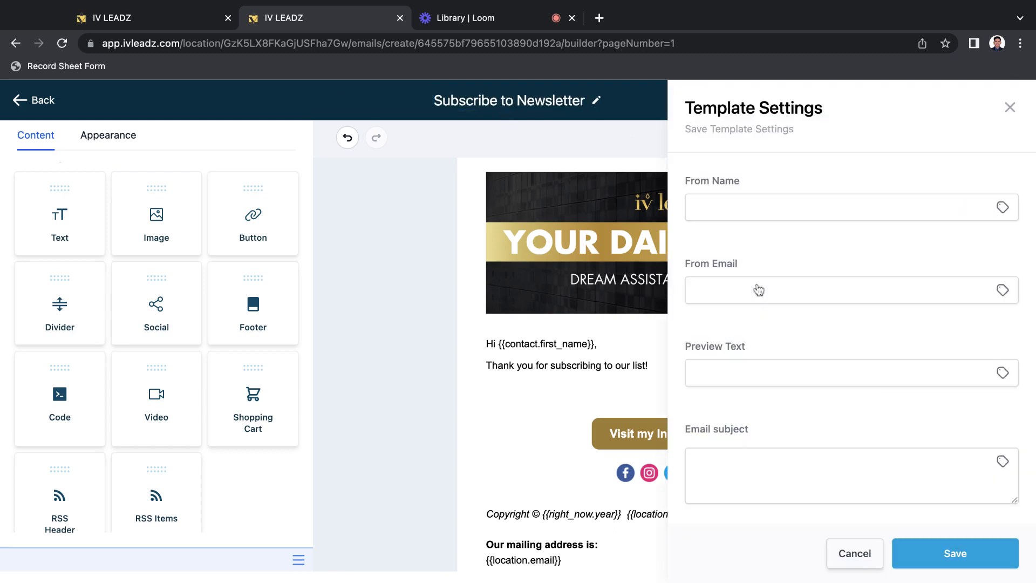
{"action": "left_click", "coordinate": [743, 456]}
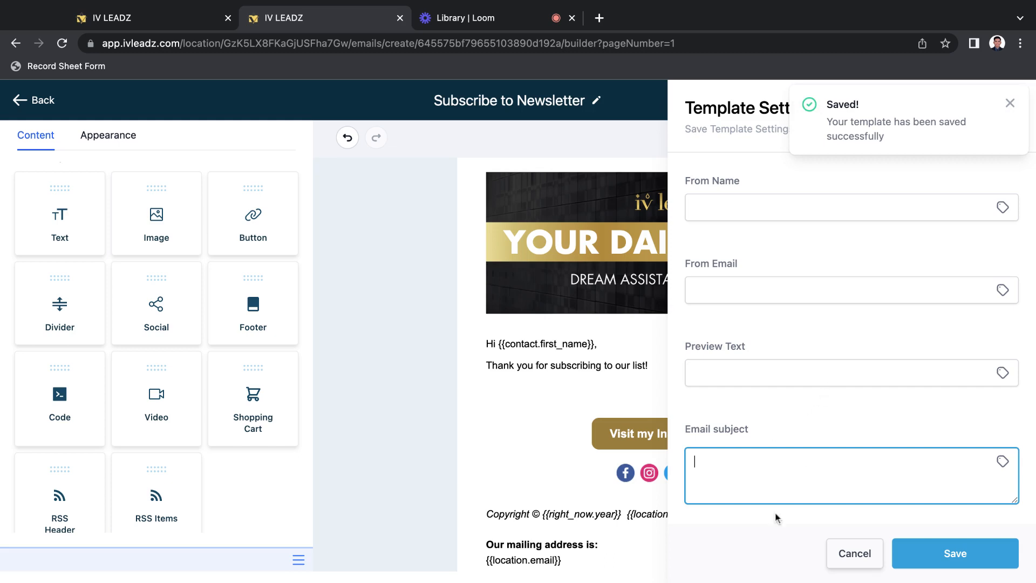
{"action": "type", "text": "Welcome to my list"}
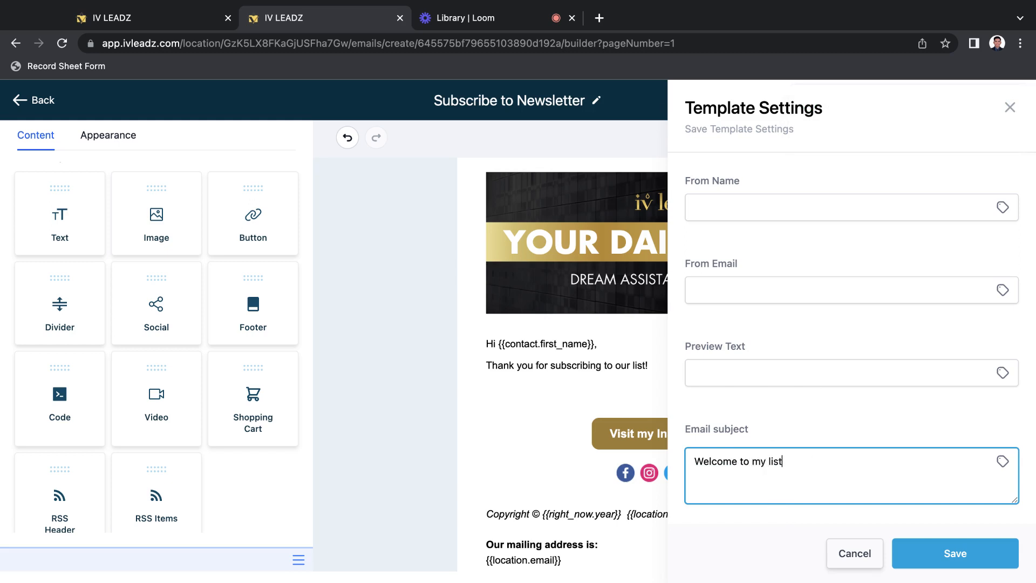
{"action": "key", "text": "ctrl+a"}
{"action": "key", "text": "BackSpace"}
Set the email subject to "Welcome to my list, {{contact.first_name}}!" using the contact First Name custom value.
{"action": "left_click", "coordinate": [1004, 463]}
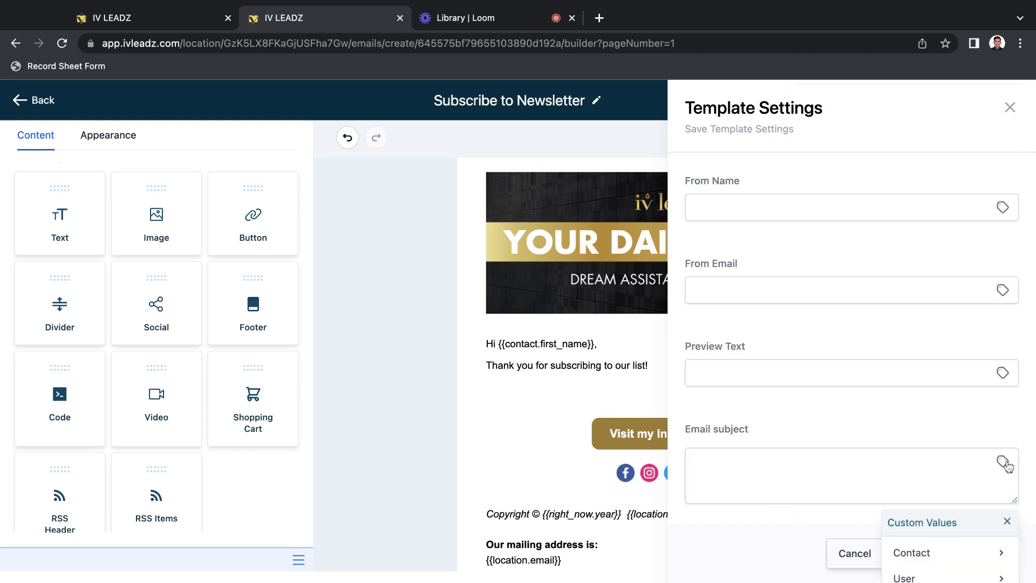
{"action": "left_click", "coordinate": [954, 552]}
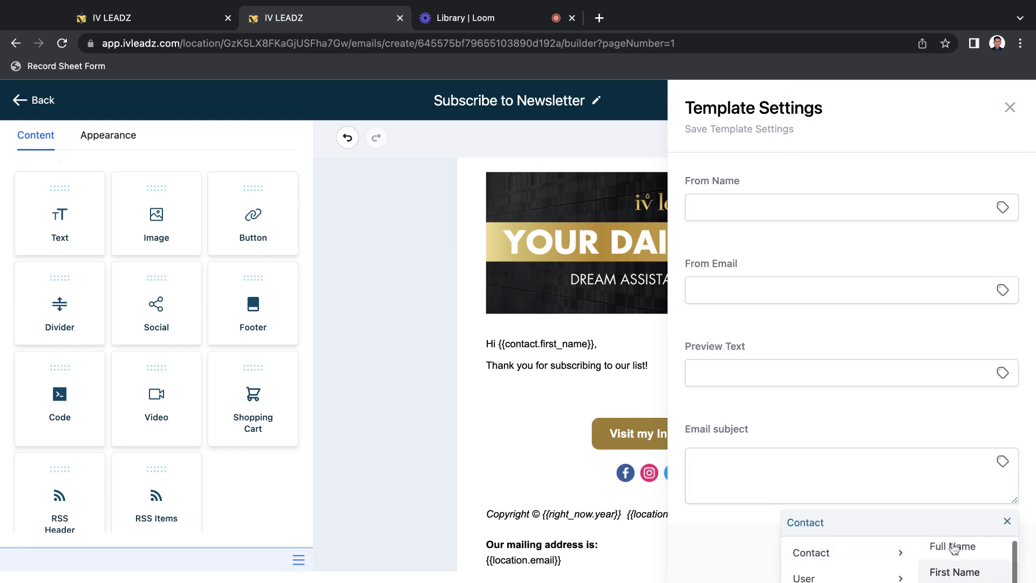
{"action": "left_click", "coordinate": [954, 572]}
{"action": "left_click", "coordinate": [693, 459]}
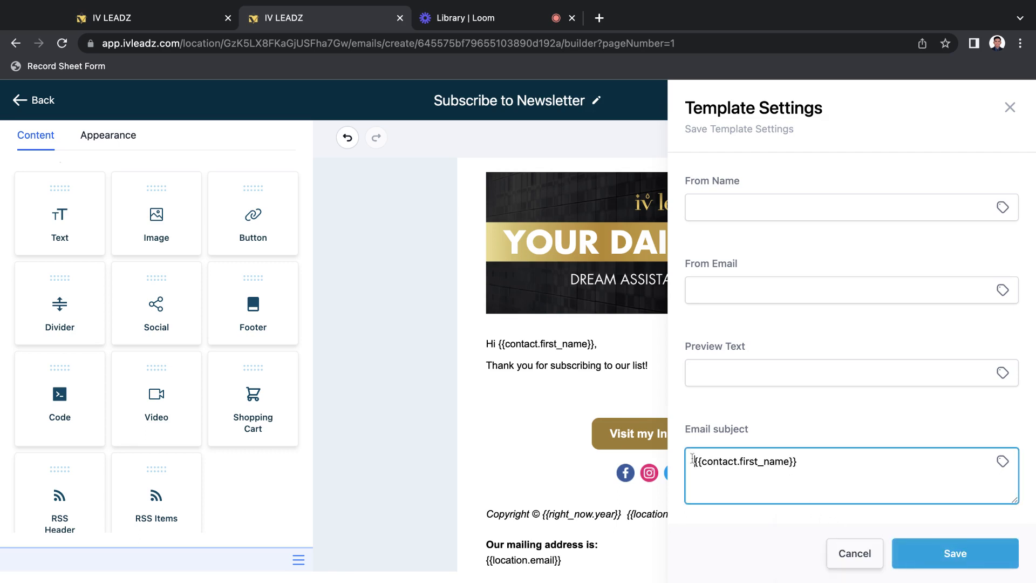
{"action": "type", "text": "Welcome to my list,"}
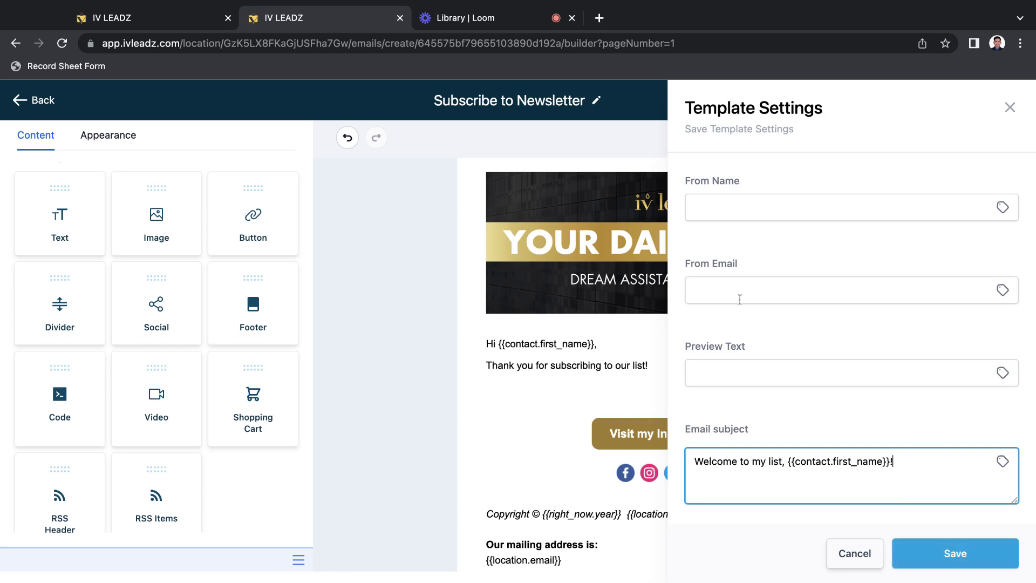
Set the preview text to "Learn more about my business" and save the template settings.
{"action": "left_click", "coordinate": [727, 378]}
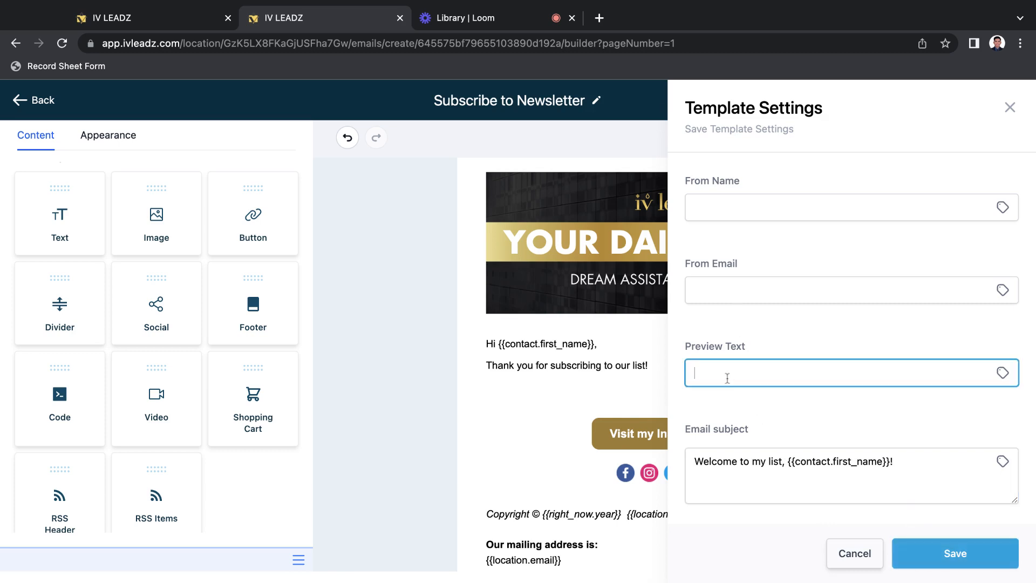
{"action": "type", "text": "Learn more about my business"}
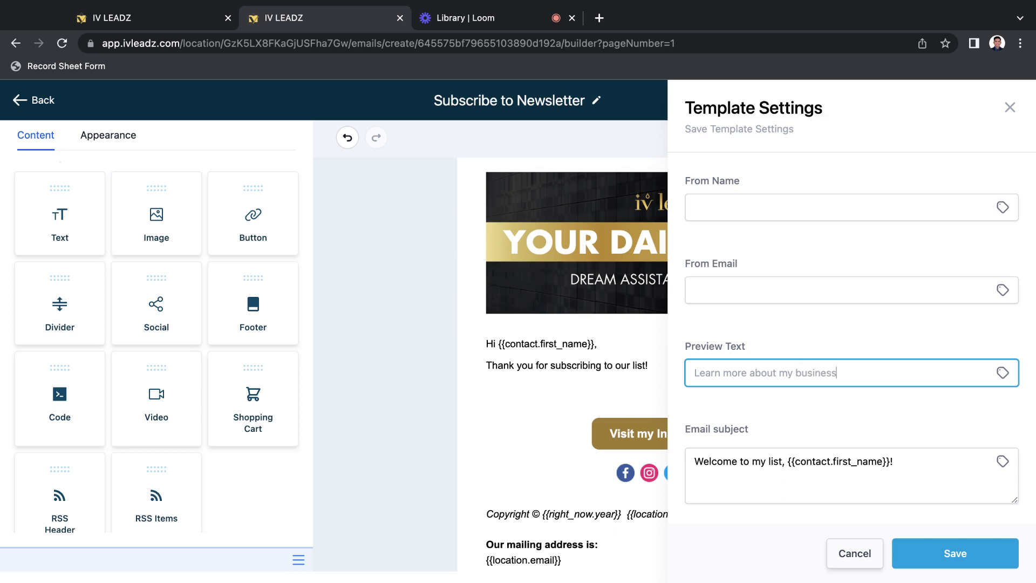
{"action": "left_click", "coordinate": [919, 546]}
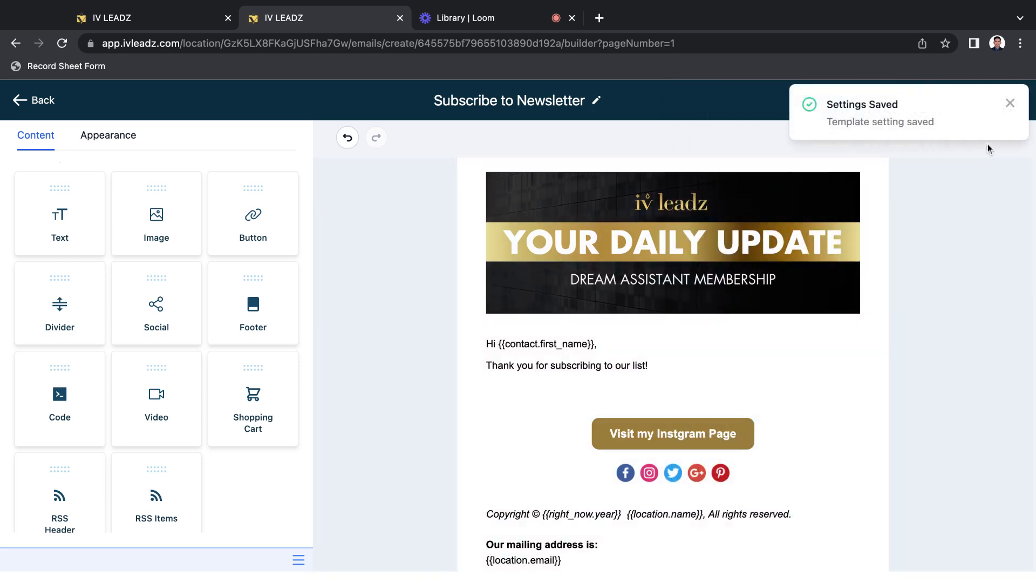
Save the email template and return to the email templates list.
{"action": "left_click", "coordinate": [1009, 104]}
{"action": "left_click", "coordinate": [1010, 102]}
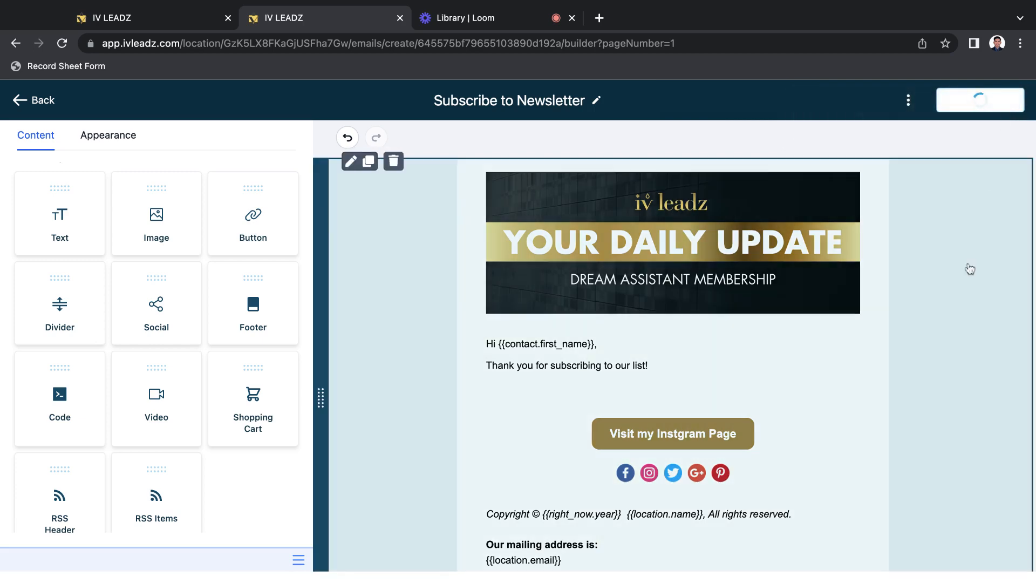
{"action": "scroll", "coordinate": [943, 388], "scroll_direction": "down", "scroll_amount": 1}
{"action": "scroll", "coordinate": [943, 387], "scroll_direction": "up", "scroll_amount": 1}
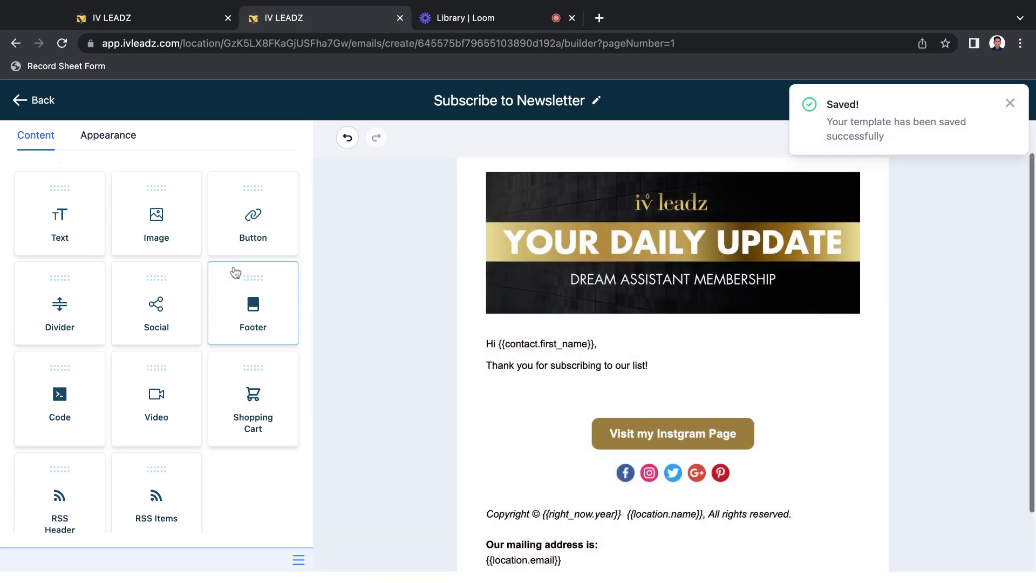
{"action": "left_click", "coordinate": [43, 102]}
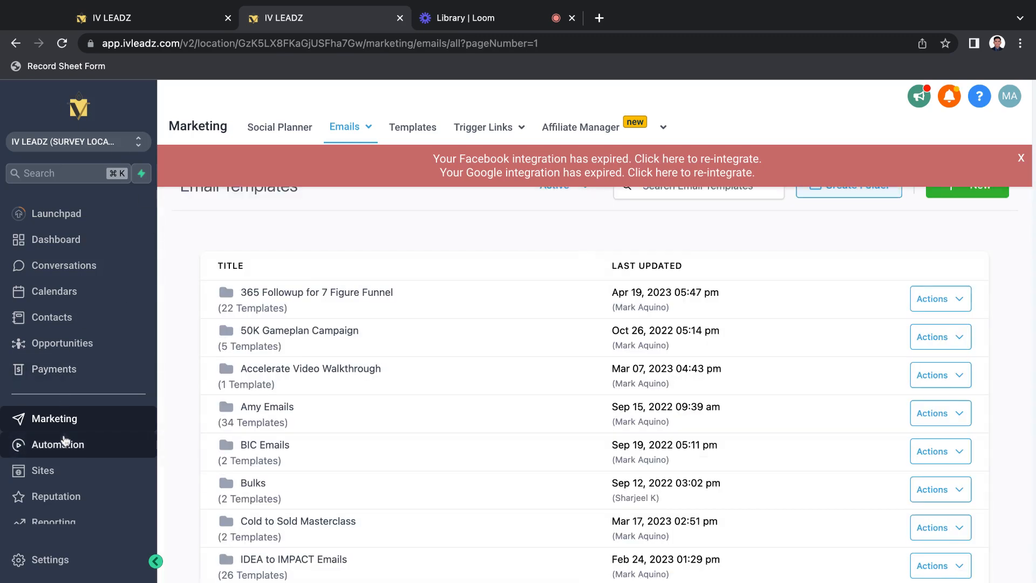
Go to the automation workflows, dismiss the expired integration banner and create a new workflow from scratch.
{"action": "left_click", "coordinate": [65, 441]}
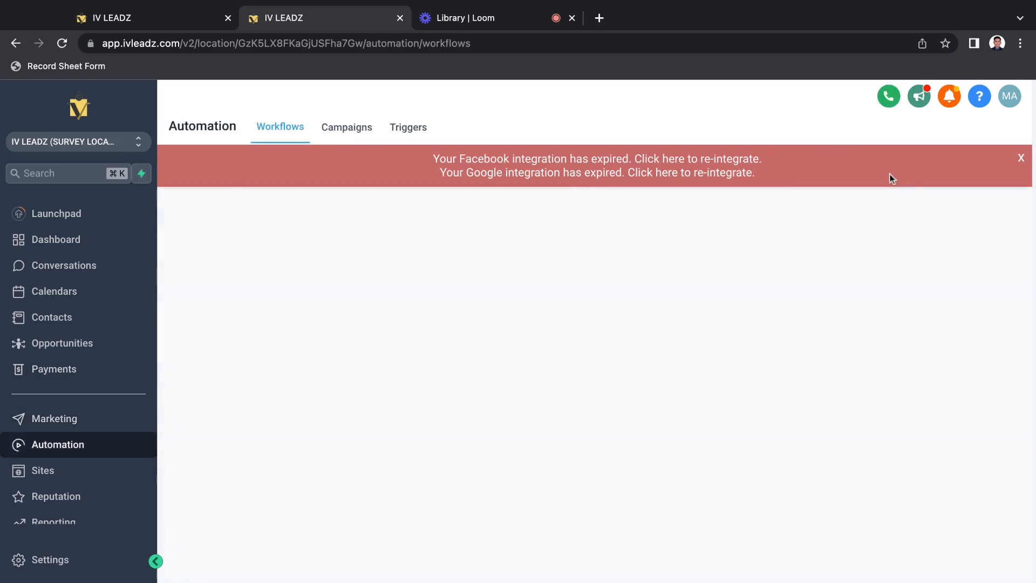
{"action": "left_click", "coordinate": [1021, 157]}
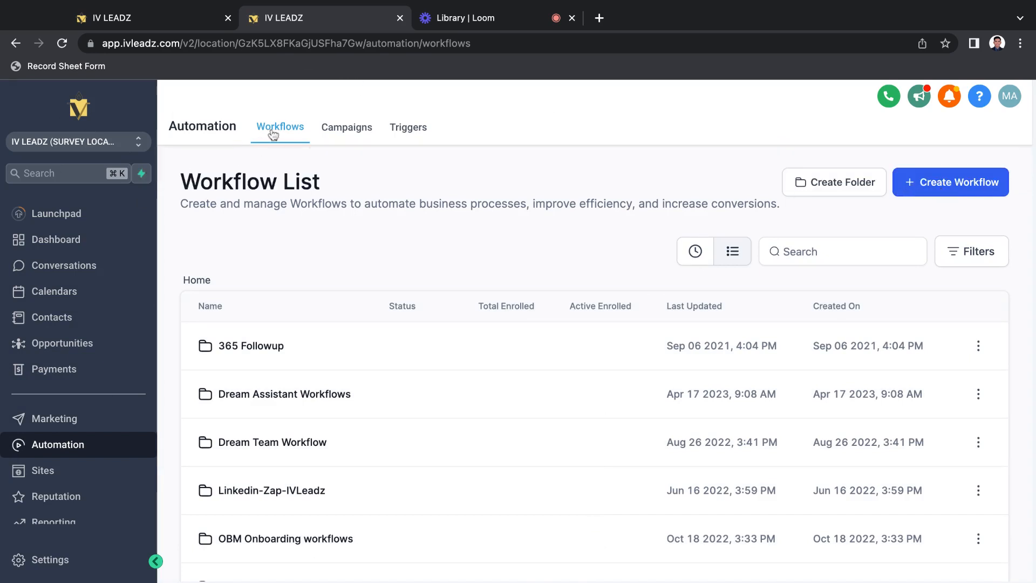
{"action": "left_click", "coordinate": [943, 183]}
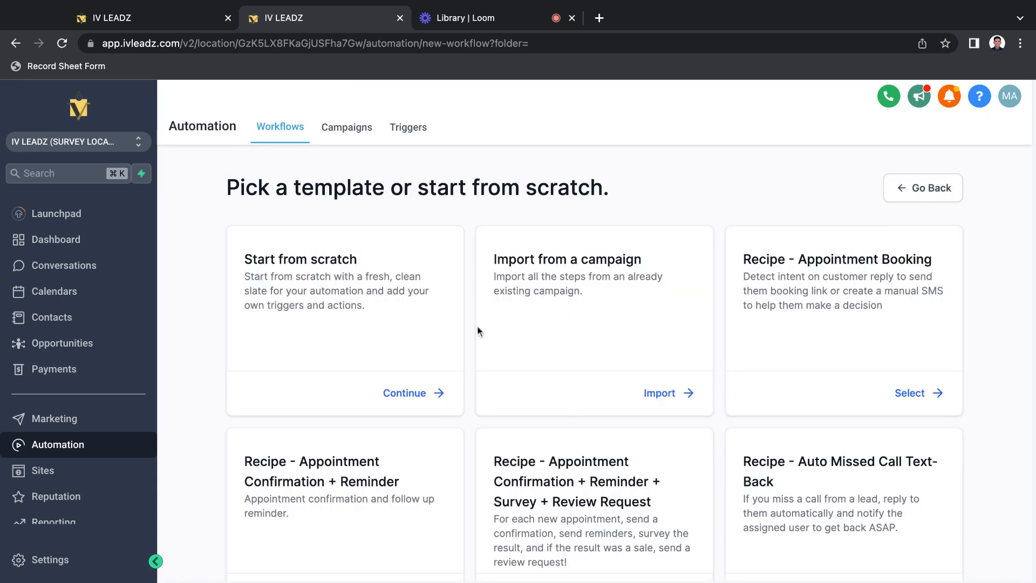
{"action": "left_click", "coordinate": [399, 393]}
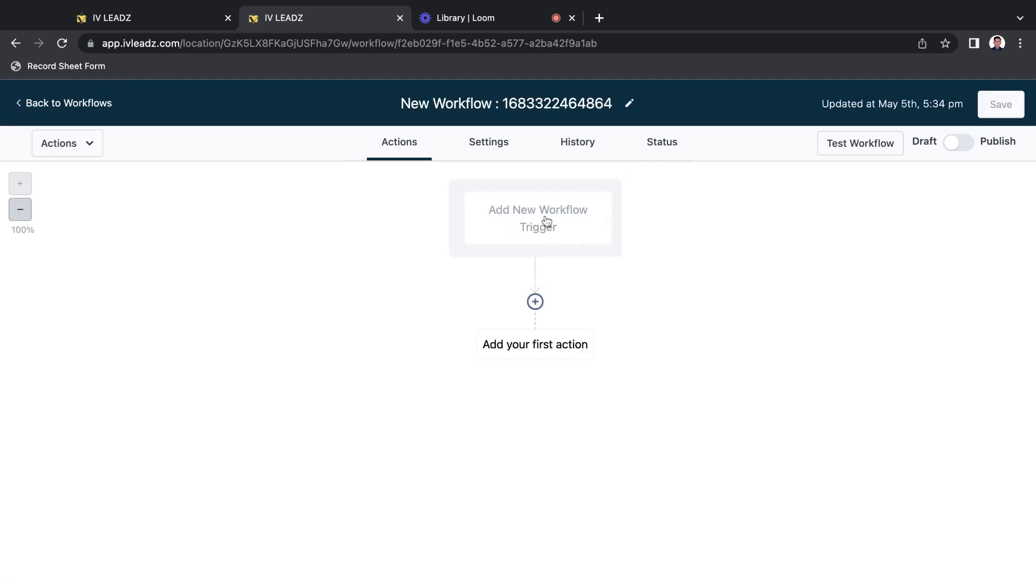
Add a new workflow trigger of the type Form Submitted.
{"action": "left_click", "coordinate": [547, 220]}
{"action": "scroll", "coordinate": [804, 375], "scroll_direction": "down", "scroll_amount": 6}
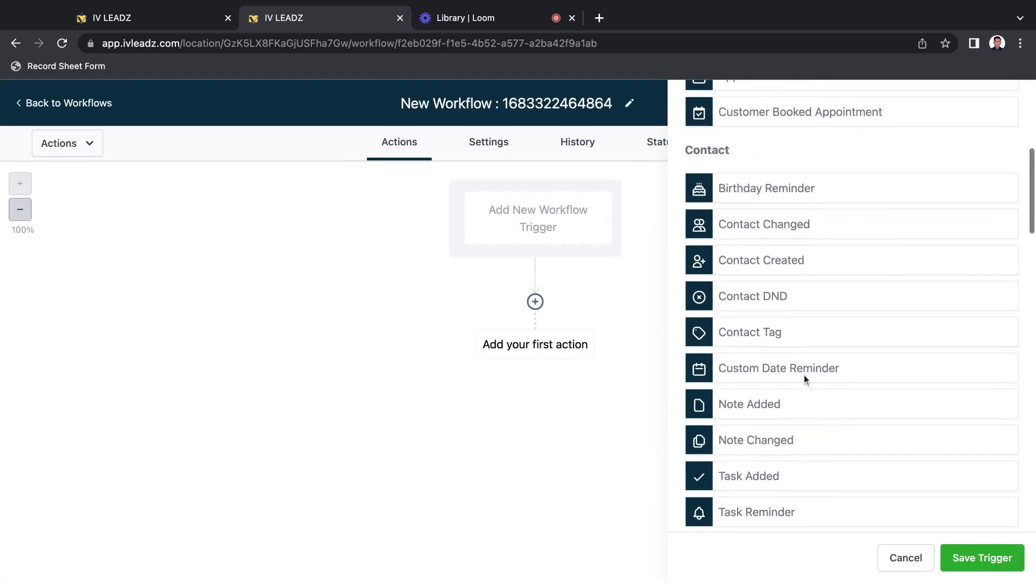
{"action": "scroll", "coordinate": [804, 375], "scroll_direction": "down", "scroll_amount": 3}
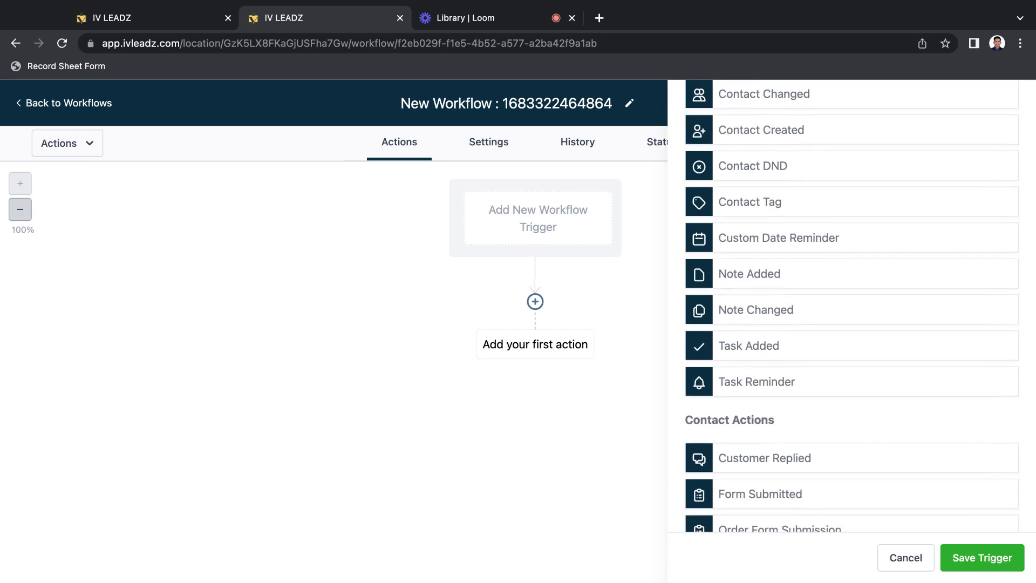
{"action": "scroll", "coordinate": [804, 367], "scroll_direction": "down", "scroll_amount": 5}
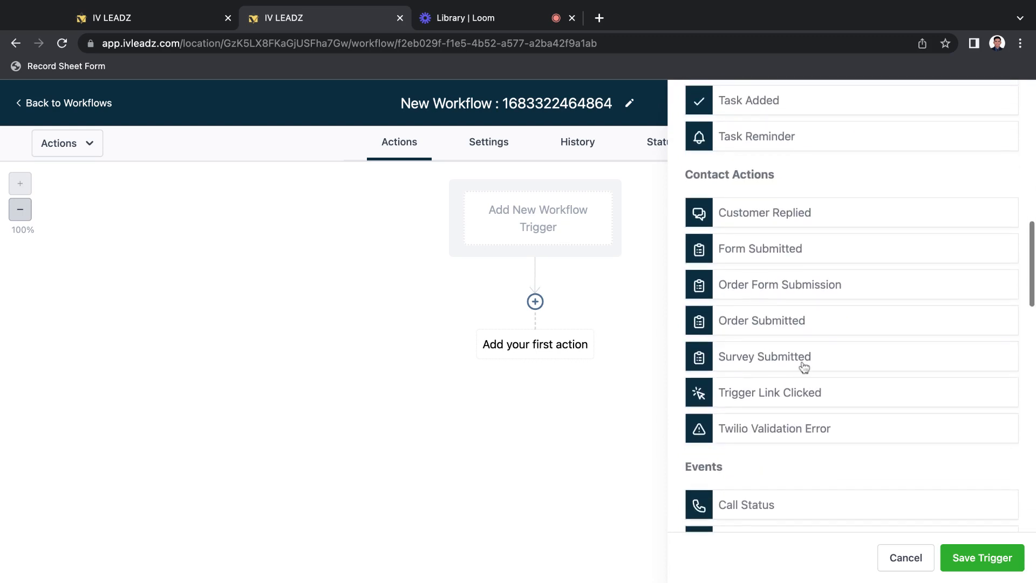
{"action": "left_click", "coordinate": [761, 249]}
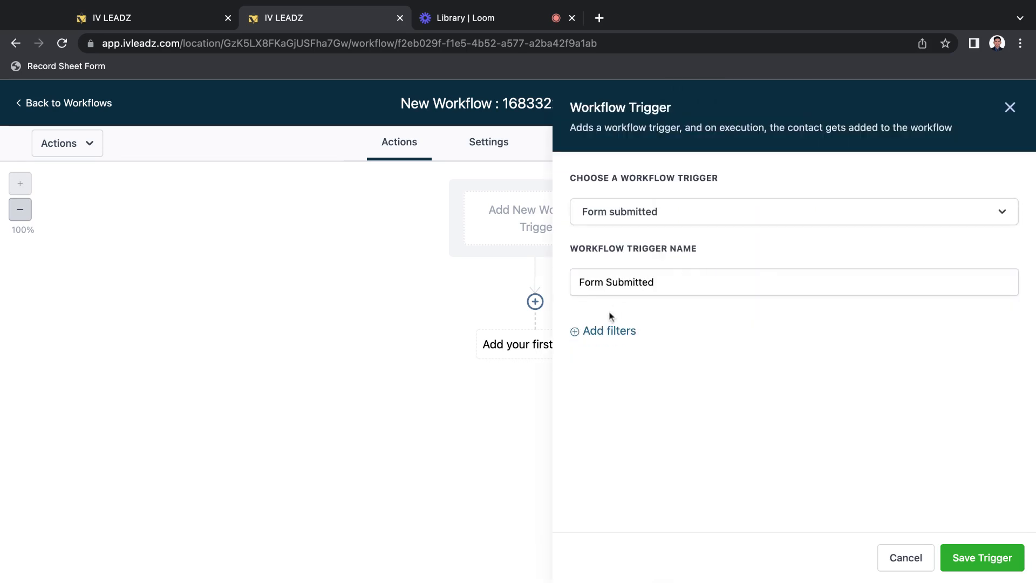
Filter the trigger so that Form is "Subscribe to our list", and save the trigger.
{"action": "left_click", "coordinate": [610, 331]}
{"action": "left_click", "coordinate": [633, 356]}
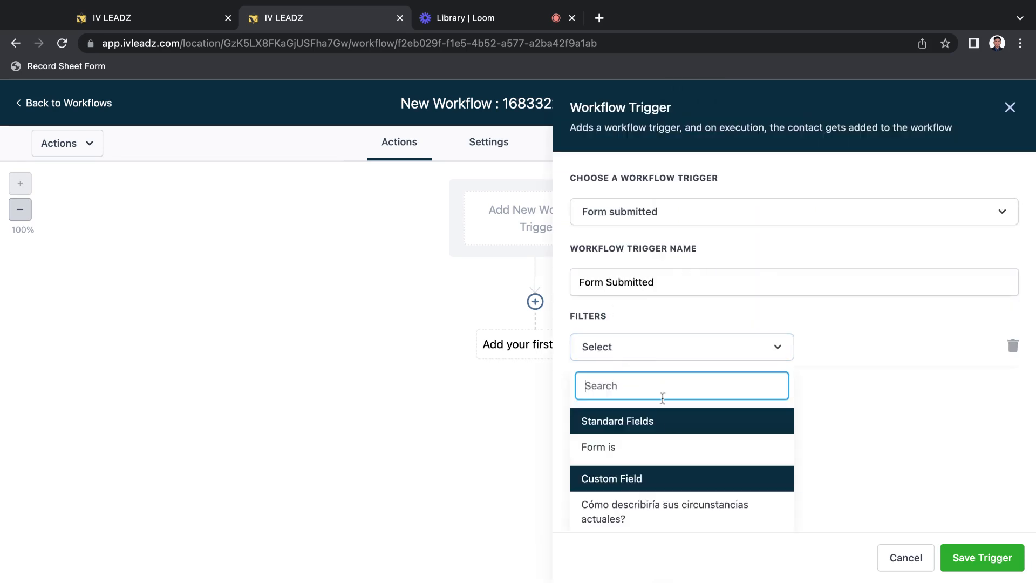
{"action": "left_click", "coordinate": [670, 449]}
{"action": "left_click", "coordinate": [828, 348]}
{"action": "type", "text": "s"}
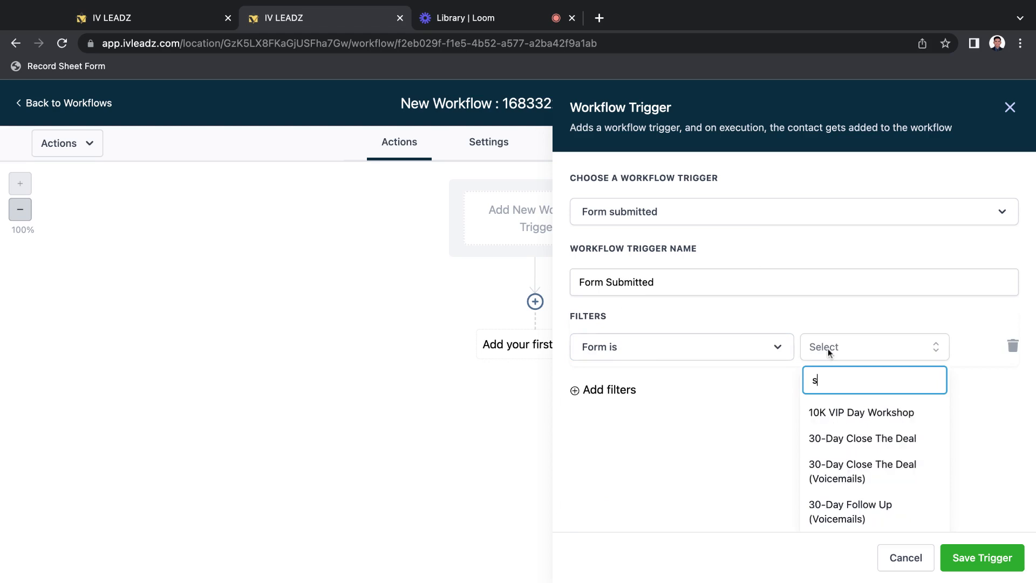
{"action": "type", "text": "ubs"}
{"action": "left_click", "coordinate": [834, 413]}
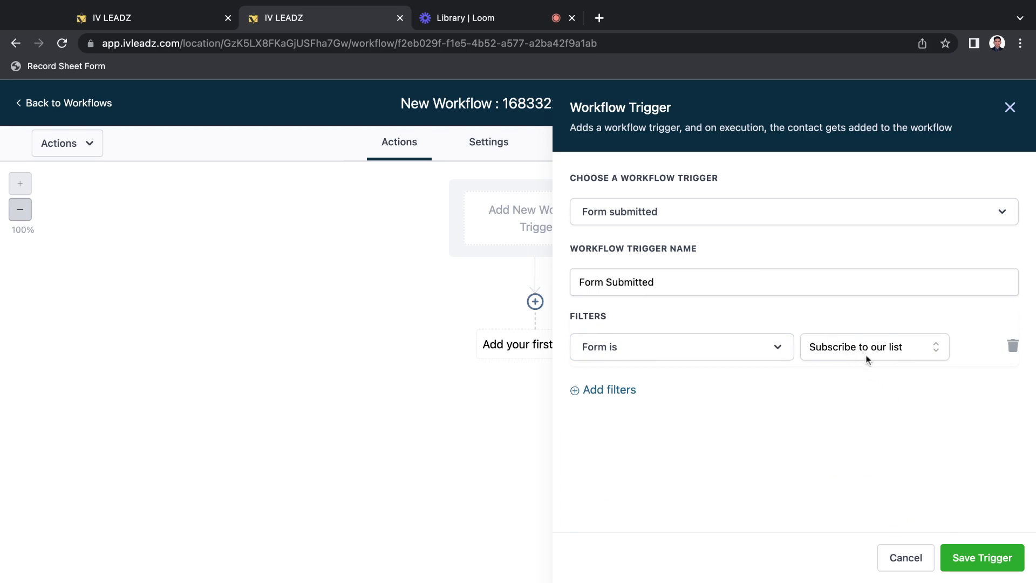
{"action": "left_click", "coordinate": [990, 558]}
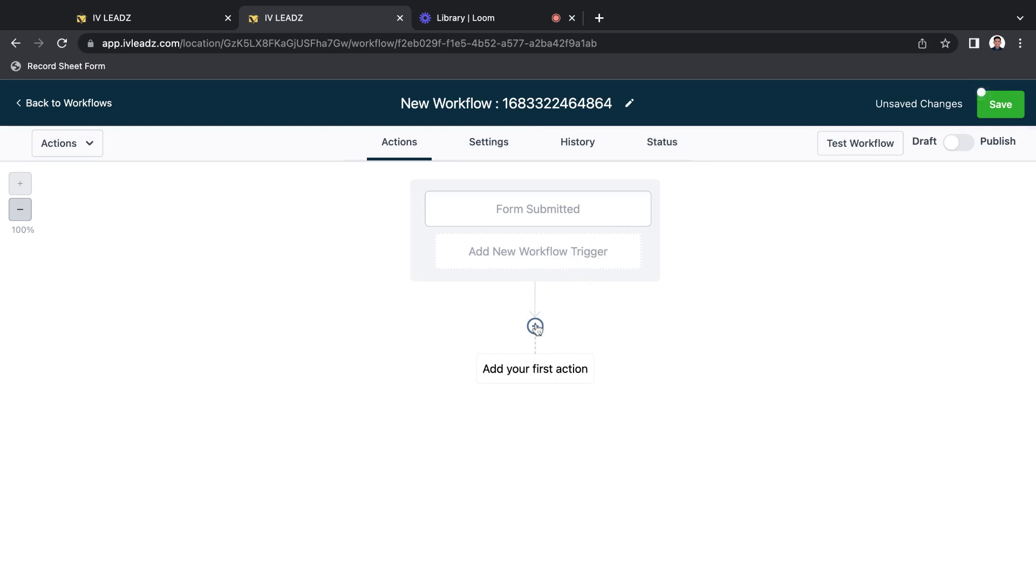
Add a Send Email action below the trigger using the "Subscribe to Newsletter" template, and save the action.
{"action": "left_click", "coordinate": [536, 328]}
{"action": "scroll", "coordinate": [800, 350], "scroll_direction": "down", "scroll_amount": 3}
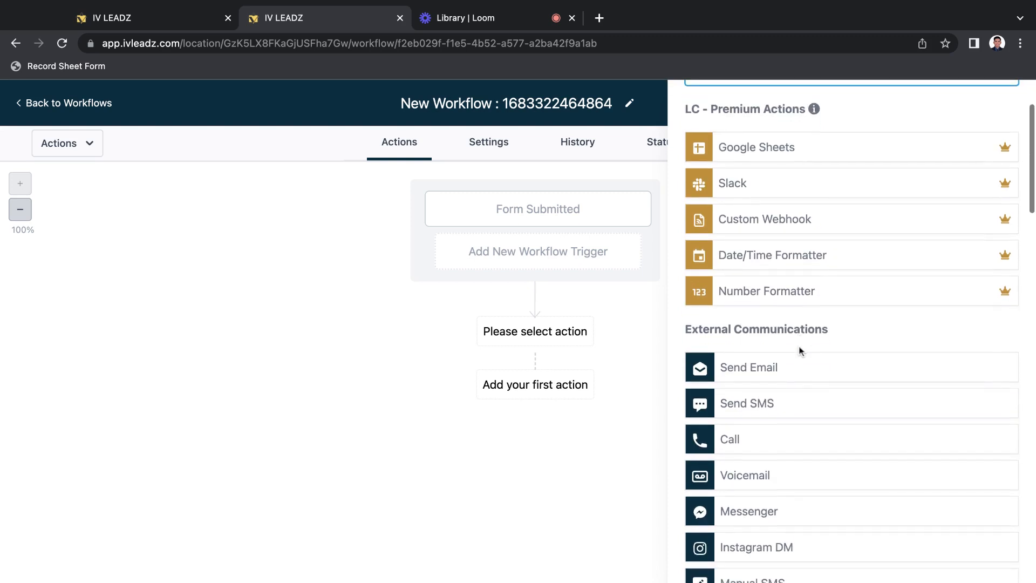
{"action": "left_click", "coordinate": [782, 366]}
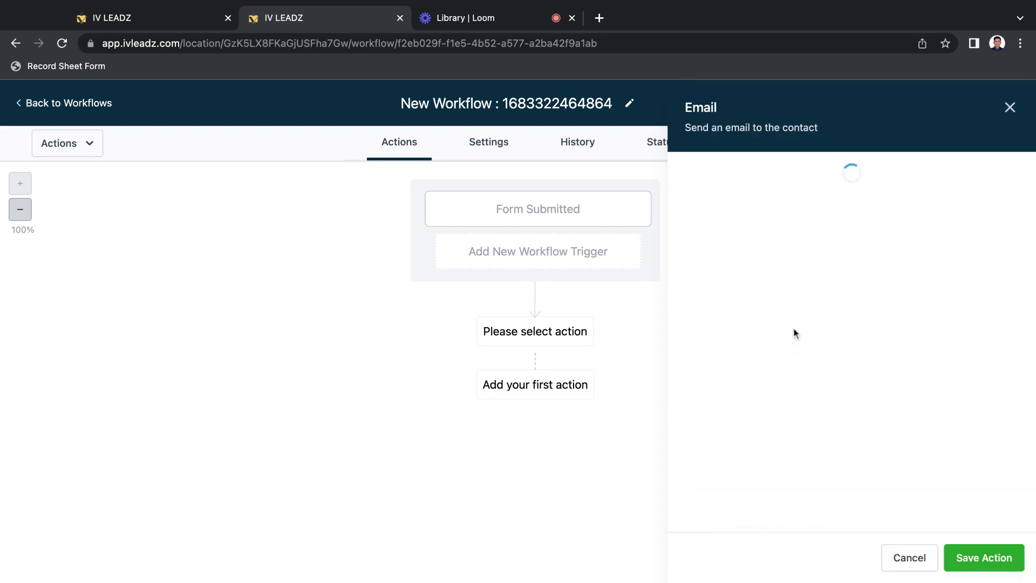
{"action": "scroll", "coordinate": [766, 384], "scroll_direction": "down", "scroll_amount": 3}
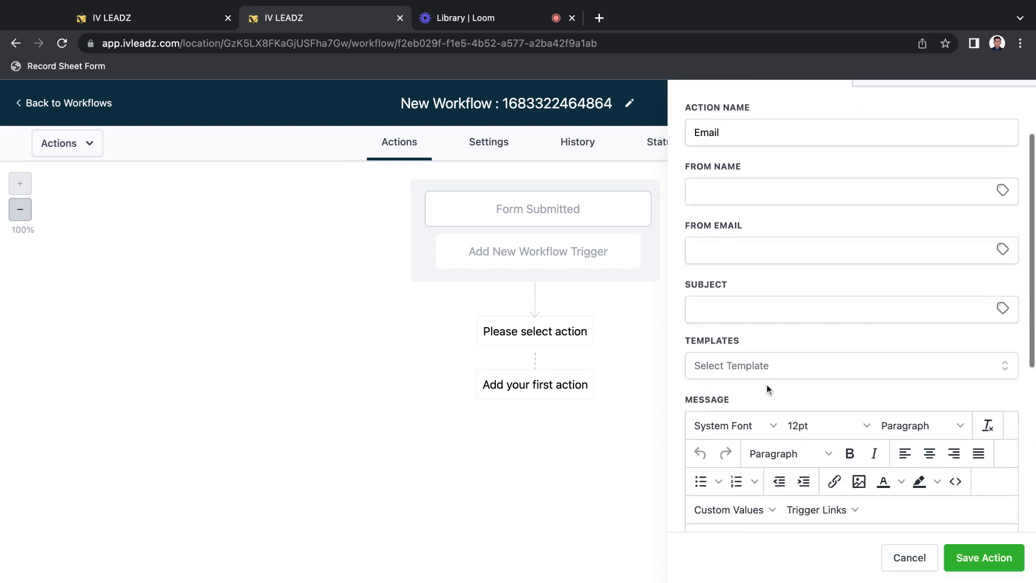
{"action": "left_click", "coordinate": [744, 366]}
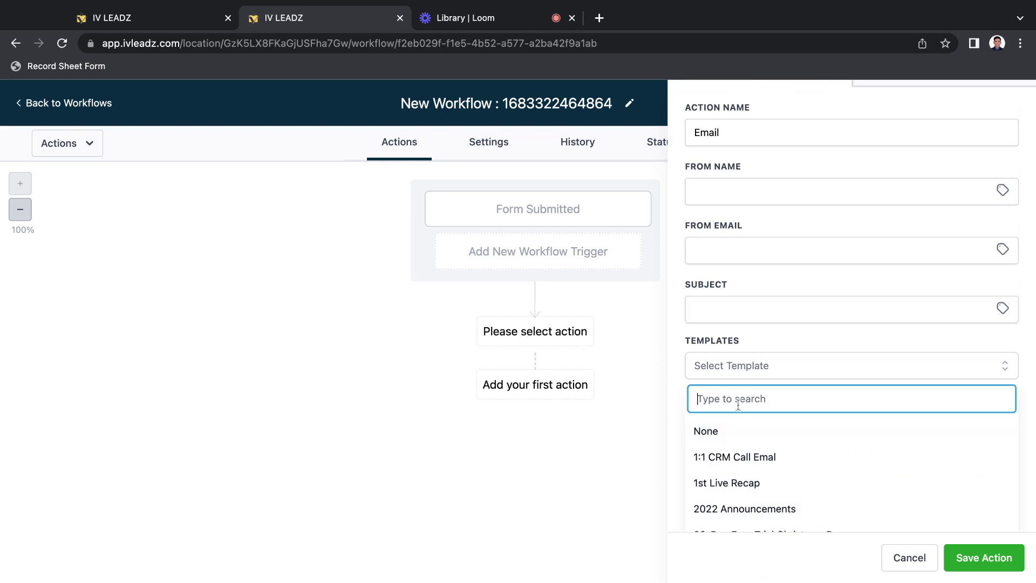
{"action": "type", "text": "subs"}
{"action": "left_click", "coordinate": [783, 440]}
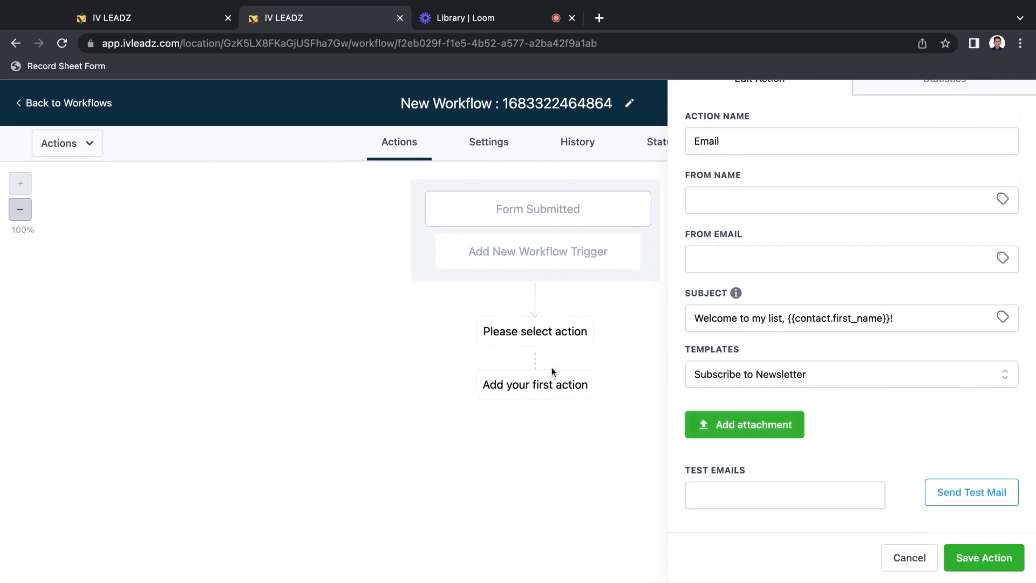
{"action": "left_click", "coordinate": [980, 556]}
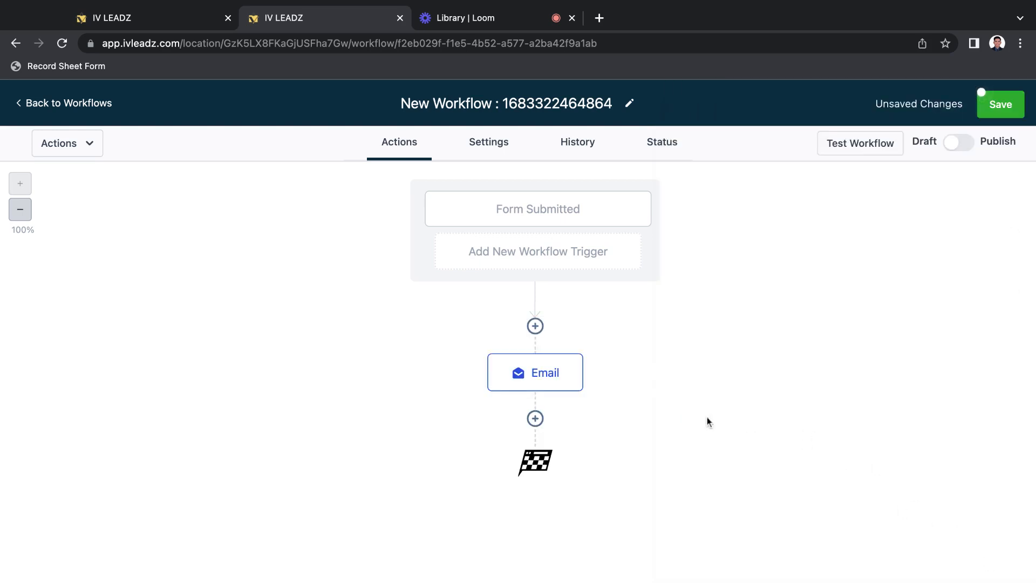
Switch the workflow from Draft to Publish and save it.
{"action": "left_click", "coordinate": [967, 144]}
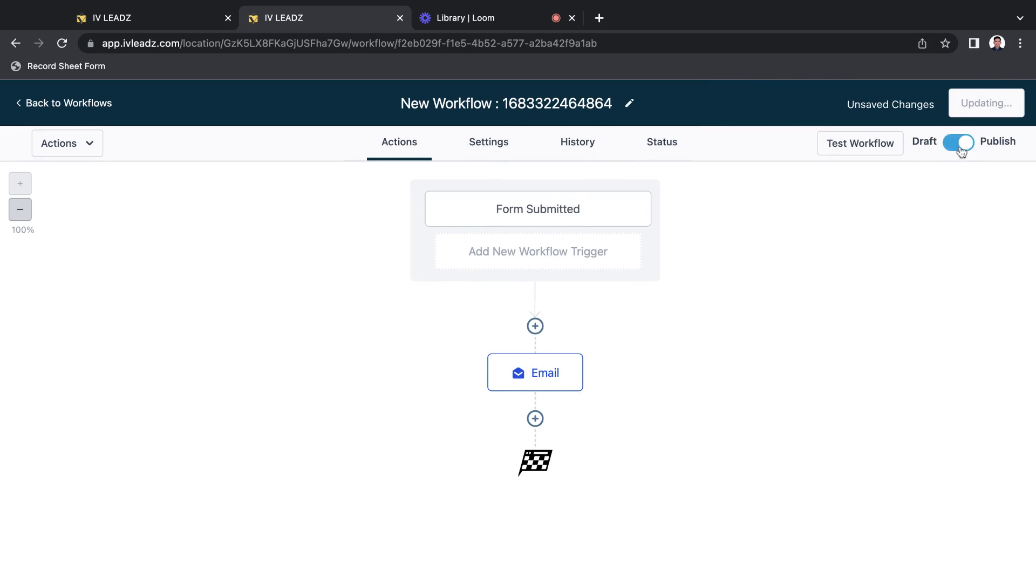
{"action": "left_click", "coordinate": [1008, 103]}
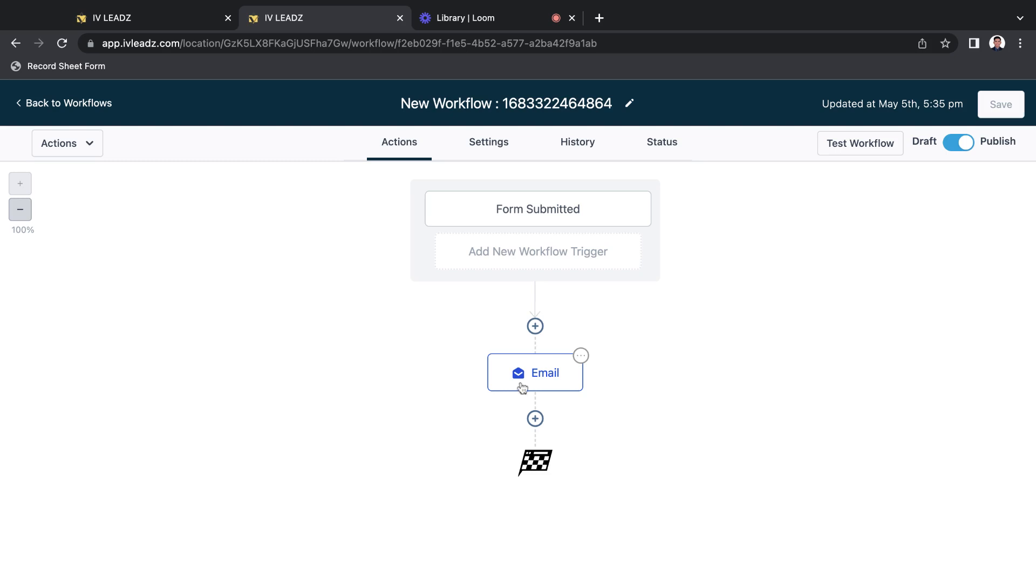
Add an Add Contact Tag action below the email action with the new tag "subscriber-from-website", and save the workflow.
{"action": "left_click", "coordinate": [534, 425]}
{"action": "scroll", "coordinate": [799, 345], "scroll_direction": "down", "scroll_amount": 5}
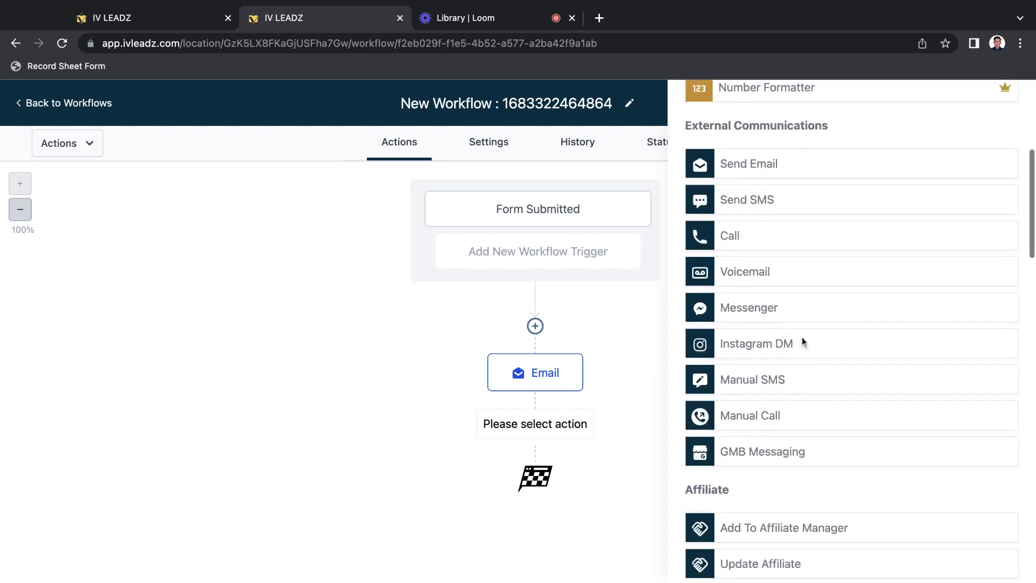
{"action": "scroll", "coordinate": [803, 342], "scroll_direction": "down", "scroll_amount": 8}
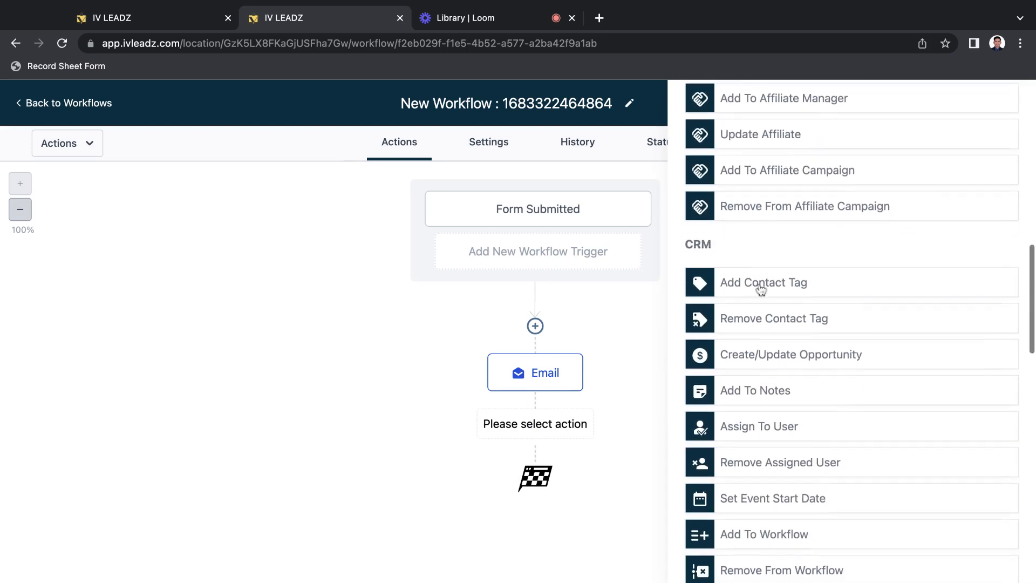
{"action": "left_click", "coordinate": [761, 286]}
{"action": "left_click", "coordinate": [730, 269]}
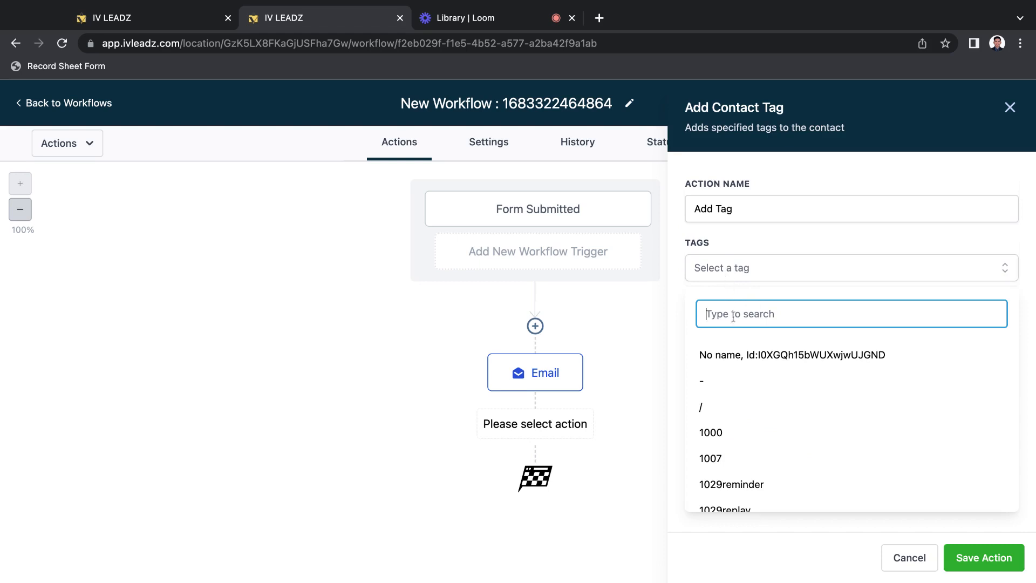
{"action": "type", "text": "subscribe"}
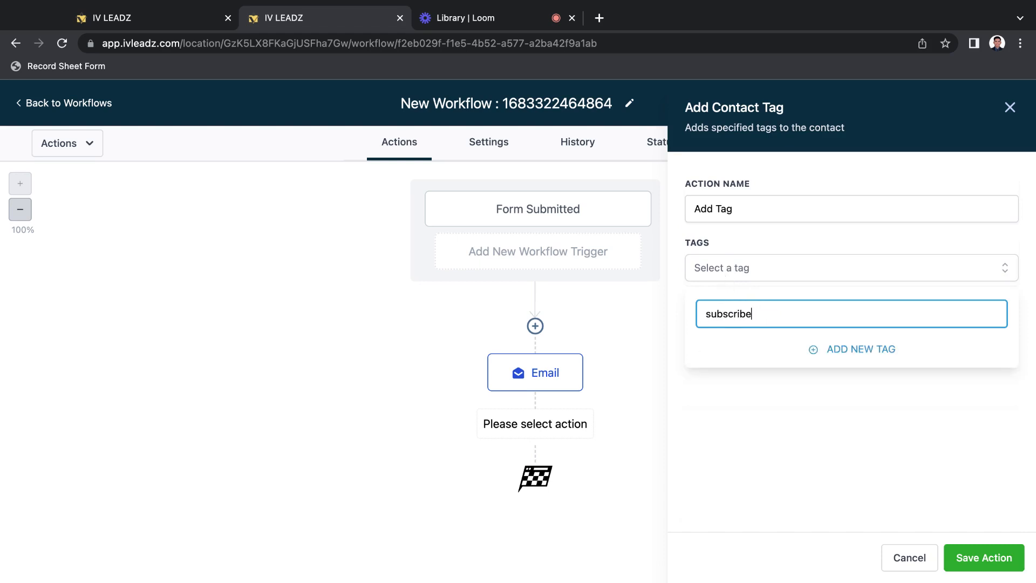
{"action": "type", "text": "r-from-website"}
{"action": "left_click", "coordinate": [860, 356]}
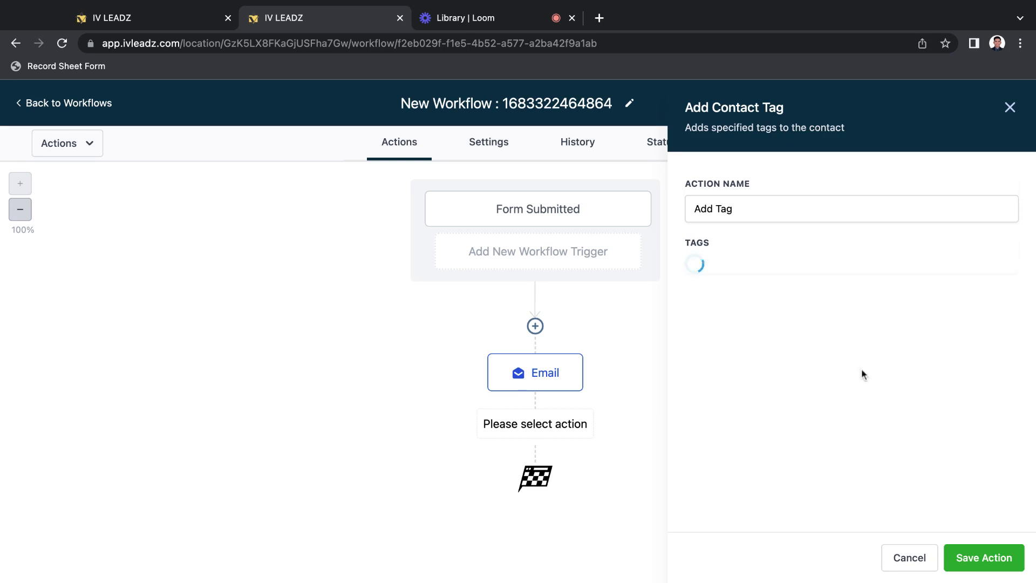
{"action": "mouse_move", "coordinate": [519, 376]}
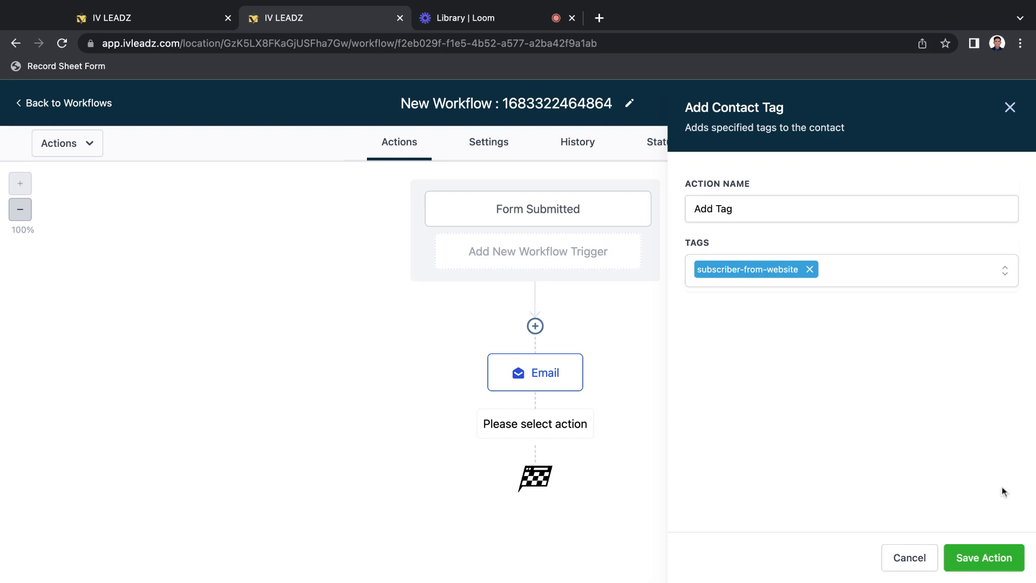
{"action": "left_click", "coordinate": [1000, 560]}
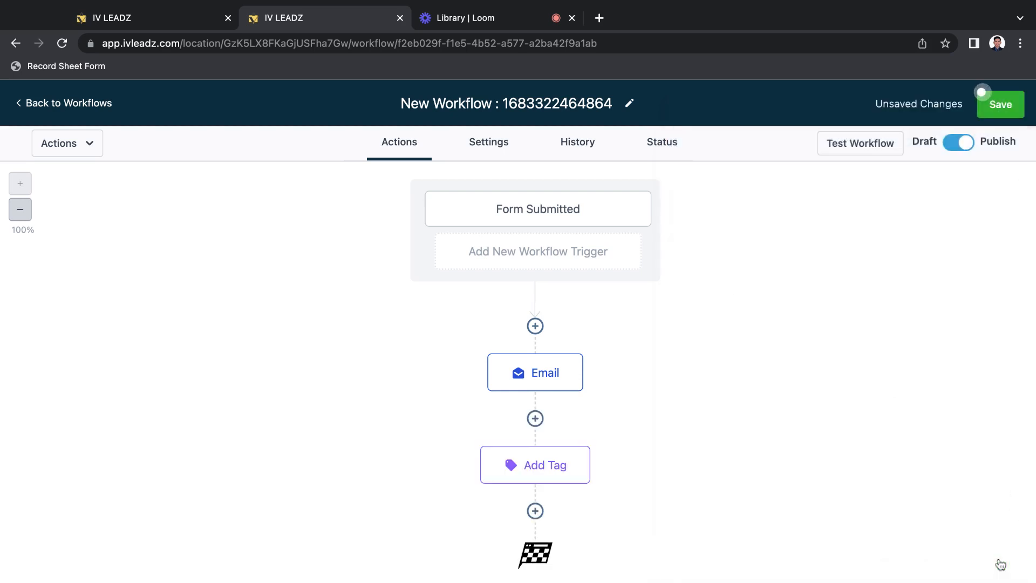
{"action": "left_click", "coordinate": [1000, 106]}
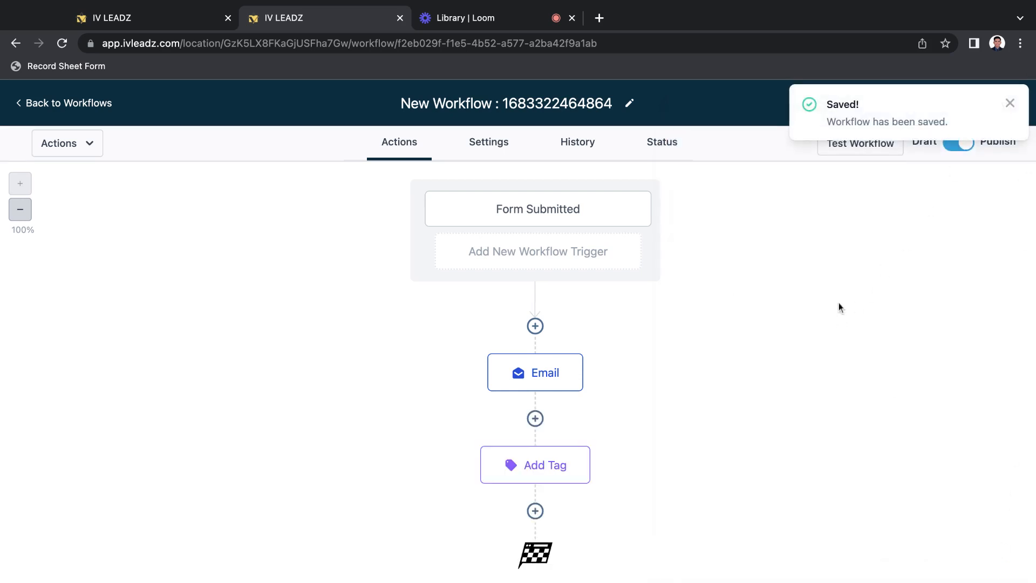
Rename the workflow as "Subscribe to Newsletter" and save it.
{"action": "triple_click", "coordinate": [531, 111]}
{"action": "type", "text": "Su"}
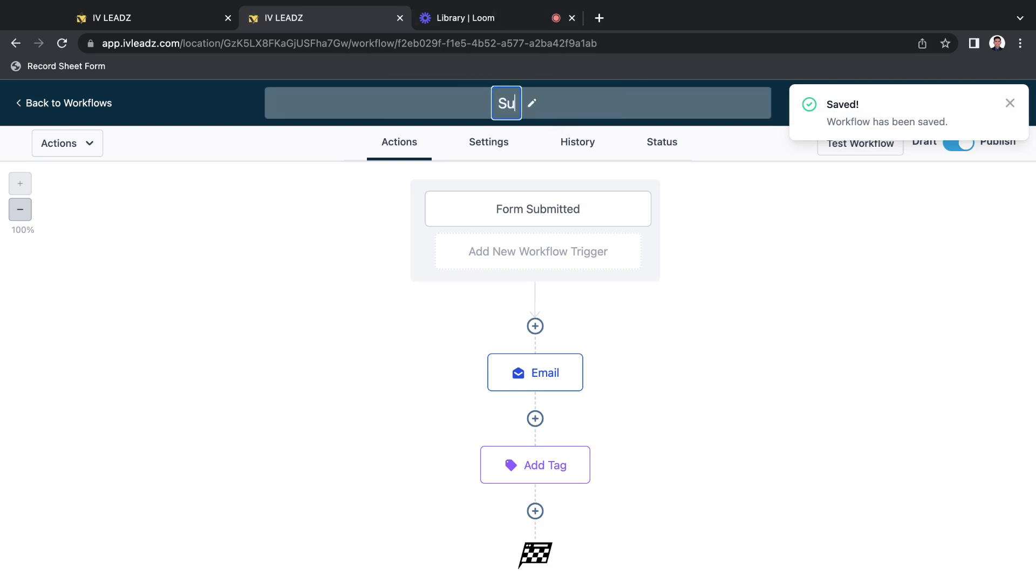
{"action": "type", "text": "bscribe to N"}
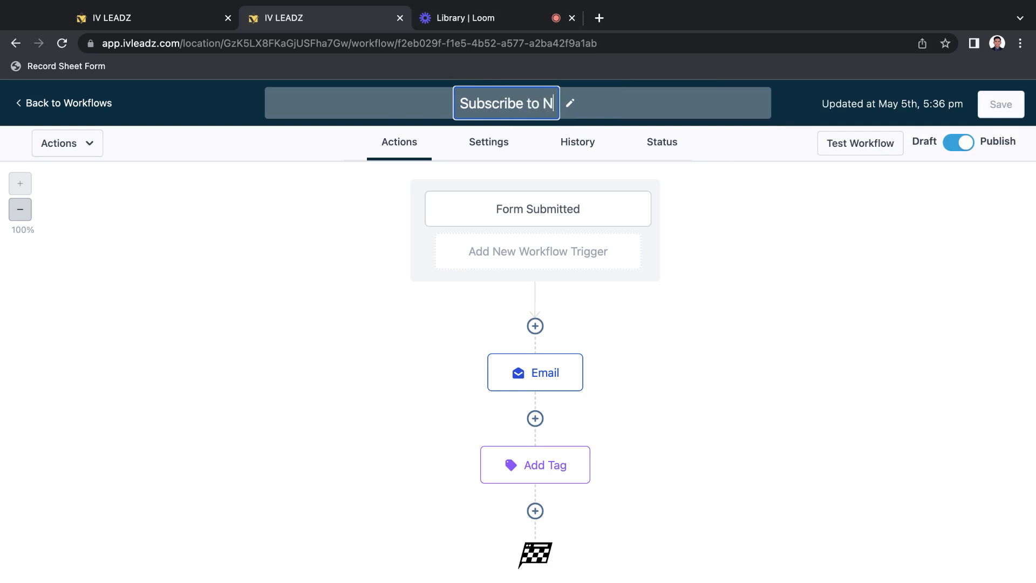
{"action": "type", "text": "ewsletter"}
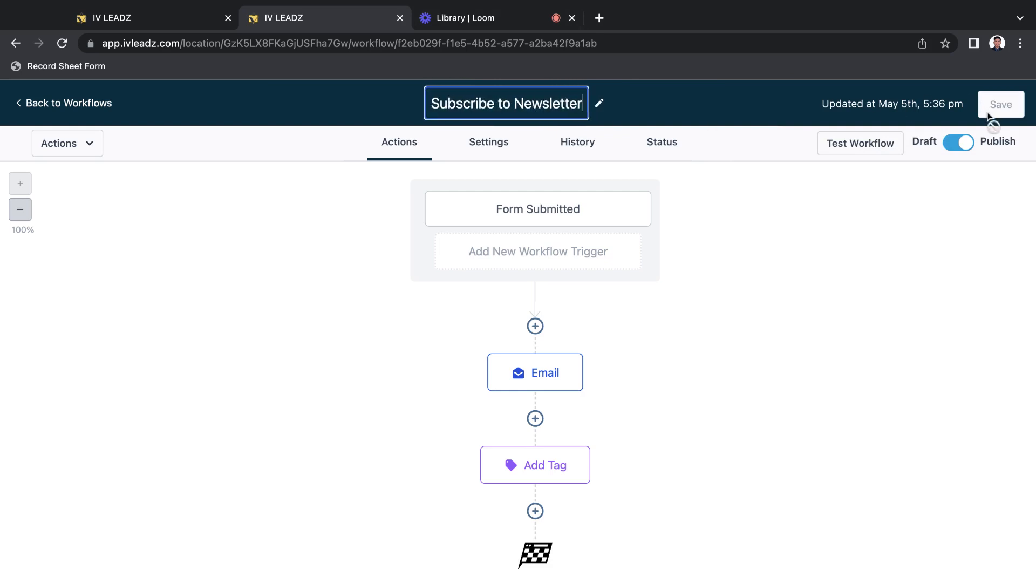
{"action": "left_click", "coordinate": [976, 216]}
{"action": "left_click", "coordinate": [999, 103]}
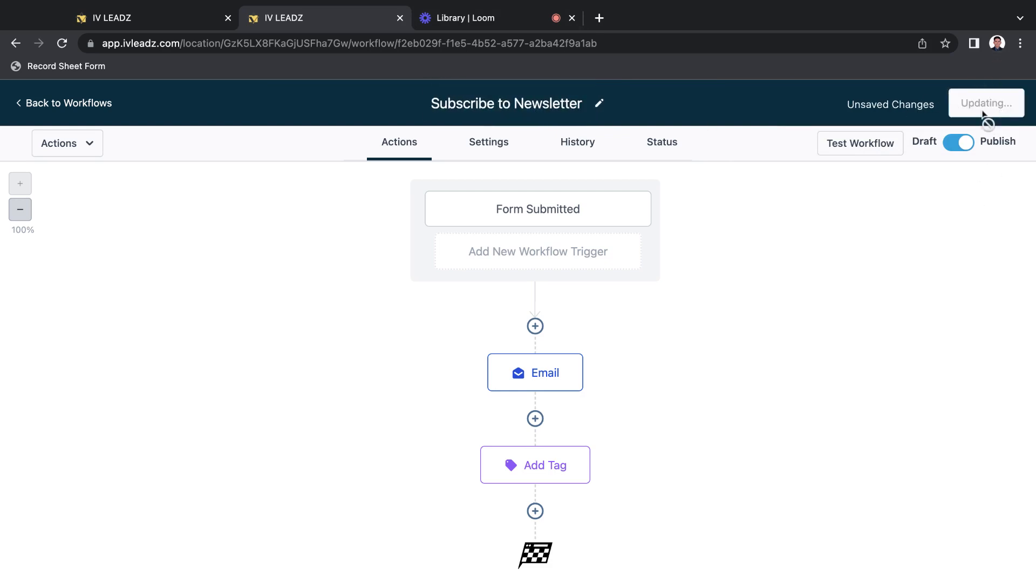
Leave the workflow and filter the Contacts list so that Tag is "subscriber-from-website".
{"action": "left_click", "coordinate": [43, 111]}
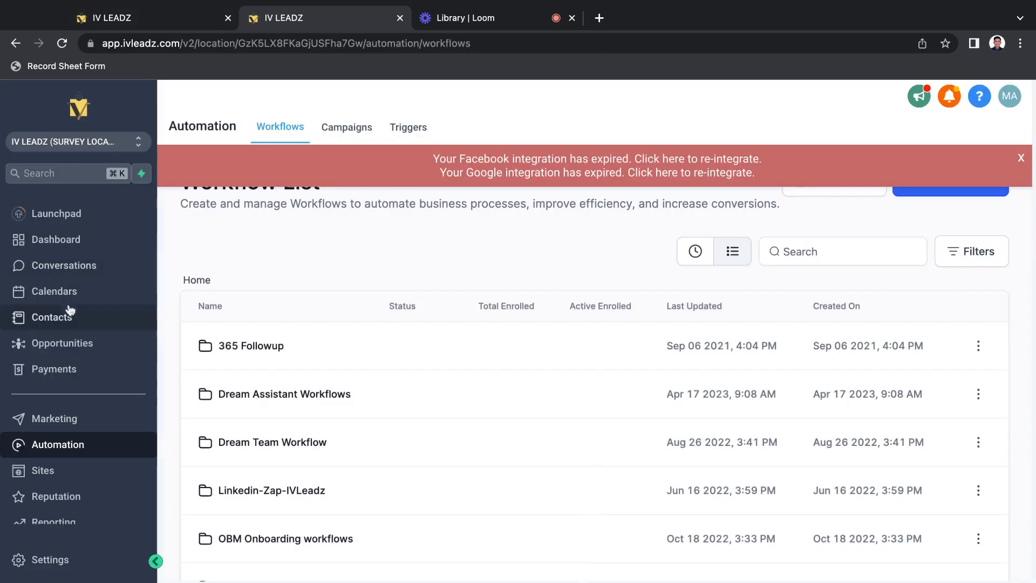
{"action": "left_click", "coordinate": [70, 313]}
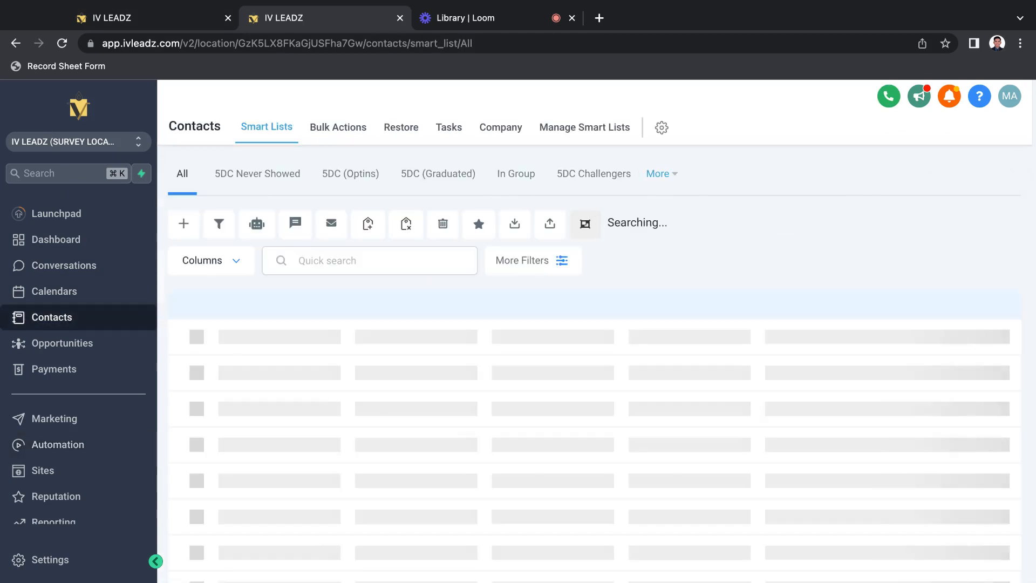
{"action": "left_click", "coordinate": [532, 260]}
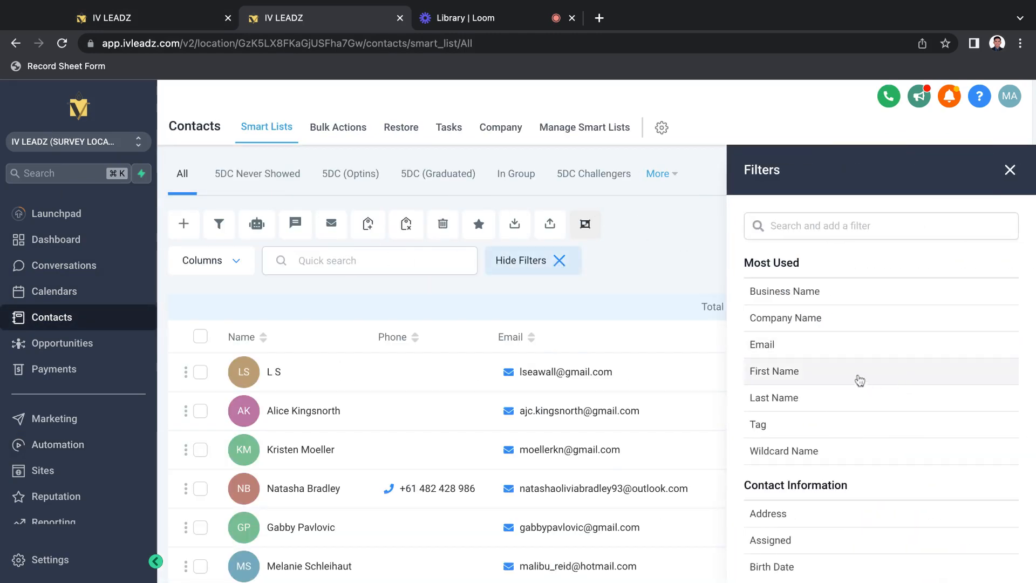
{"action": "left_click", "coordinate": [802, 424]}
{"action": "left_click", "coordinate": [803, 384]}
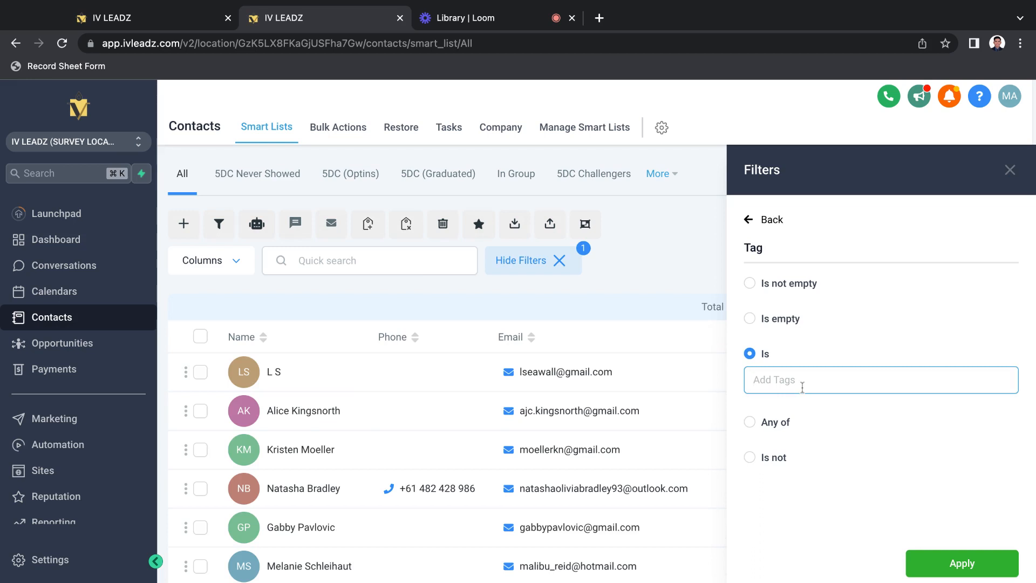
{"action": "type", "text": "subs"}
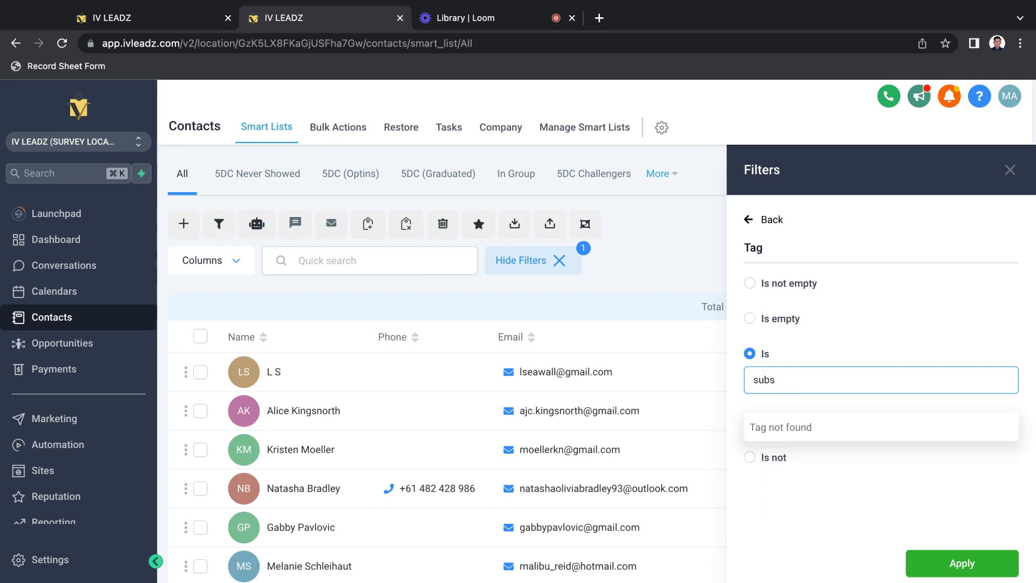
{"action": "left_click", "coordinate": [811, 451]}
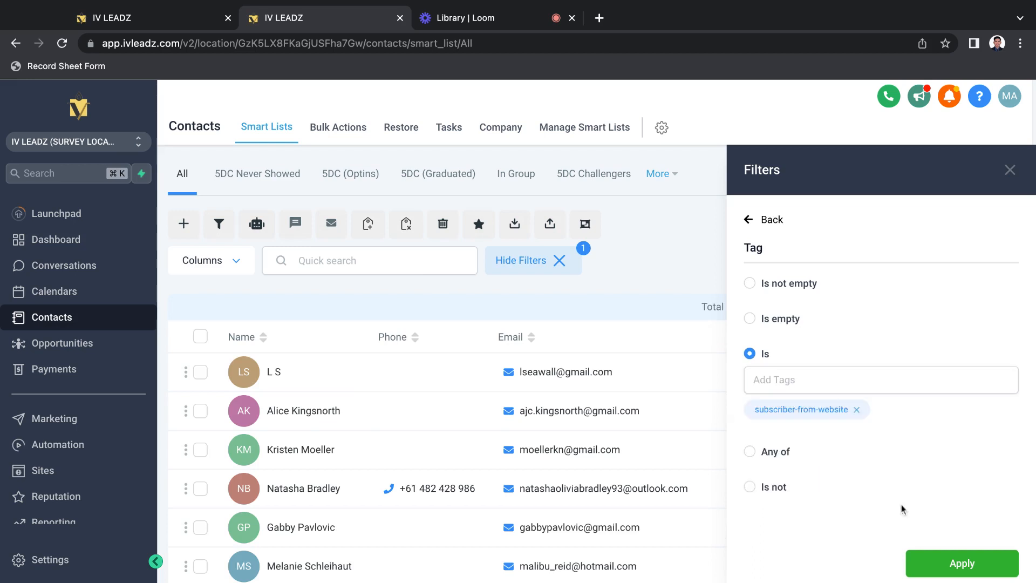
{"action": "left_click", "coordinate": [959, 562]}
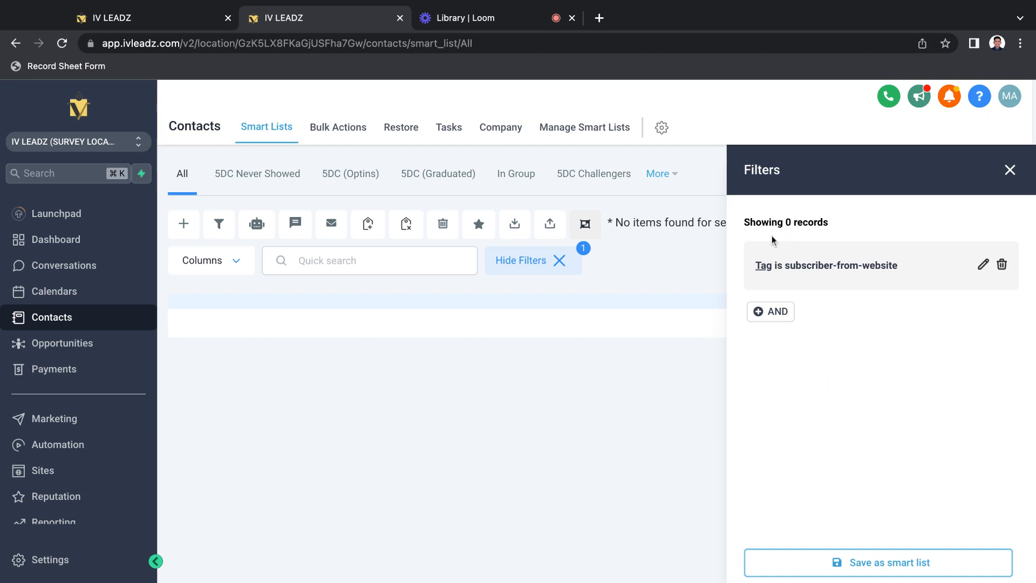
Save the filtered contacts as a smart list named "Subscriber from Website" and close the filters.
{"action": "left_click", "coordinate": [881, 568]}
{"action": "left_click", "coordinate": [377, 204]}
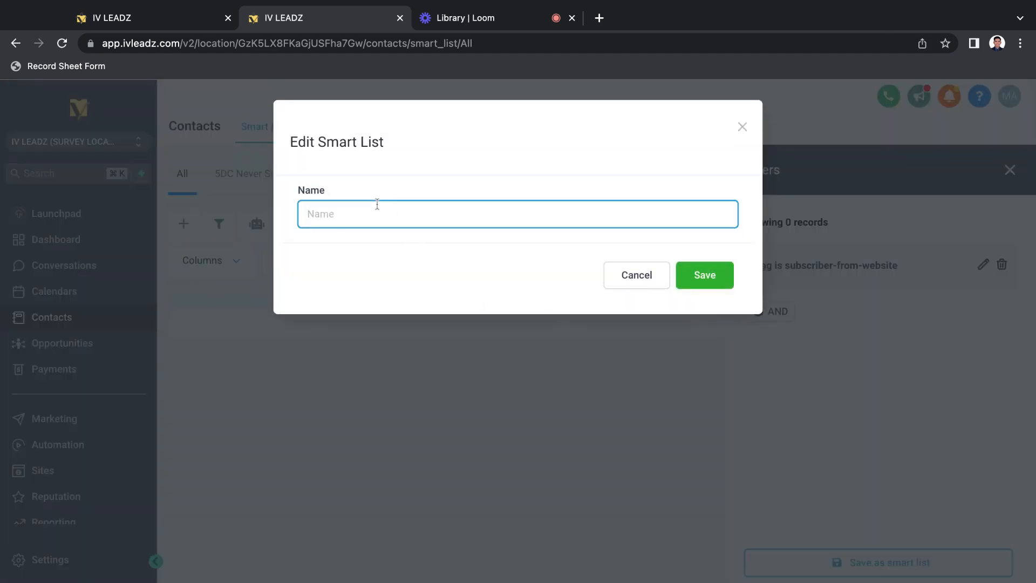
{"action": "type", "text": "Subscriber from"}
{"action": "type", "text": " Websi"}
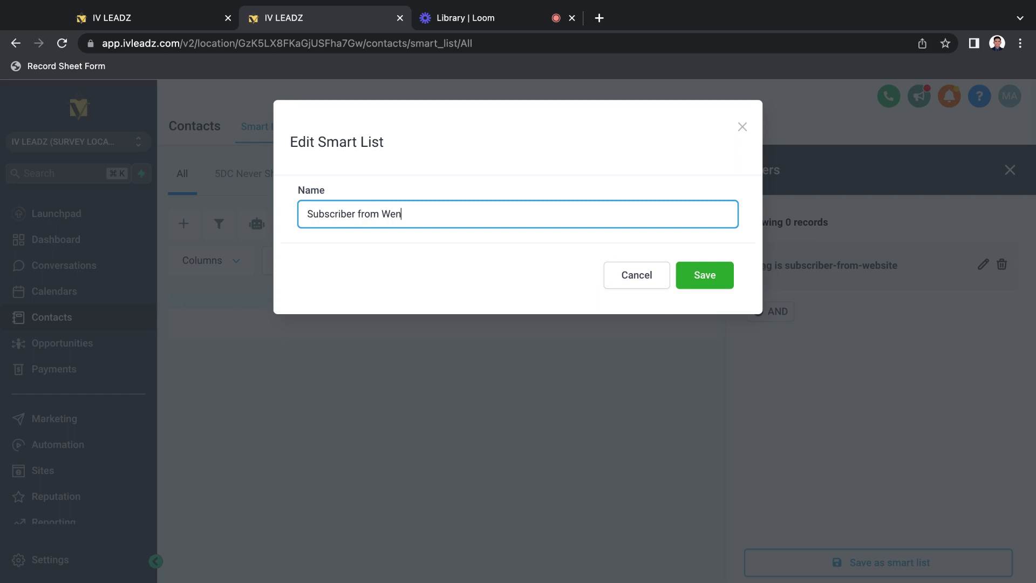
{"action": "type", "text": "te"}
{"action": "left_click", "coordinate": [703, 273]}
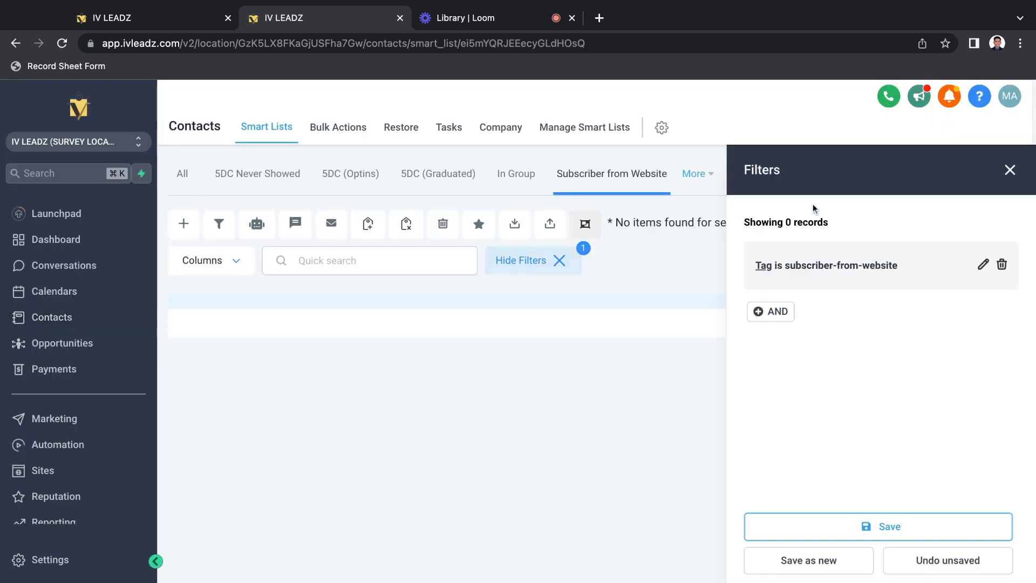
{"action": "left_click", "coordinate": [1010, 170]}
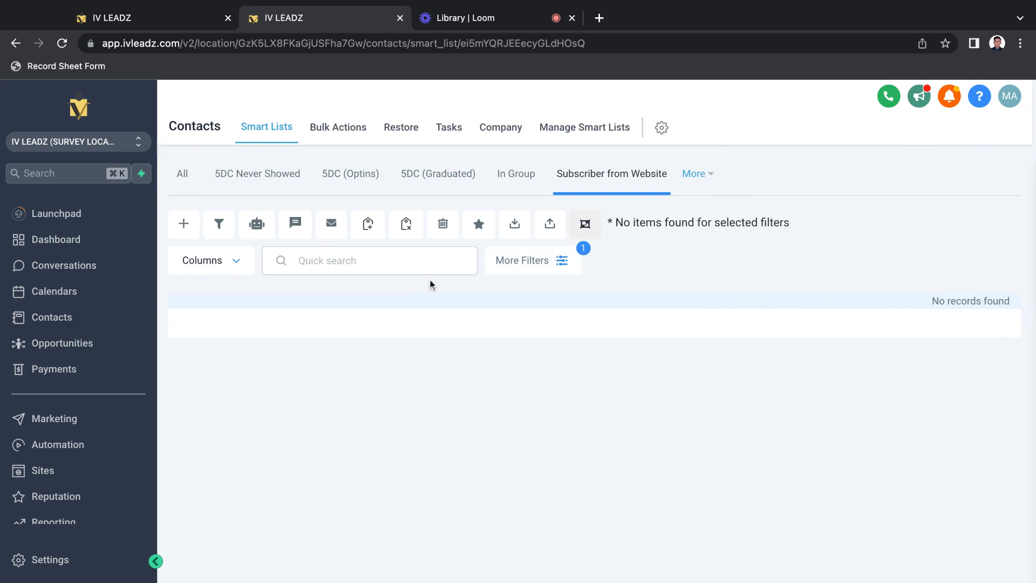